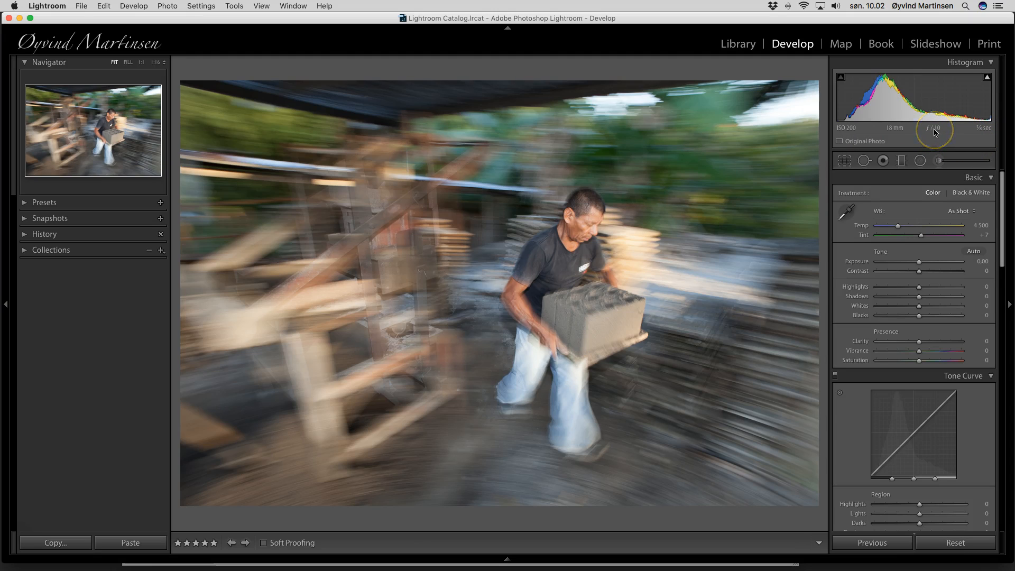
# In the Basic panel, set Clarity +24, Vibrance +44, Temp 4522 and Contrast +7
pyautogui.click(892, 131)
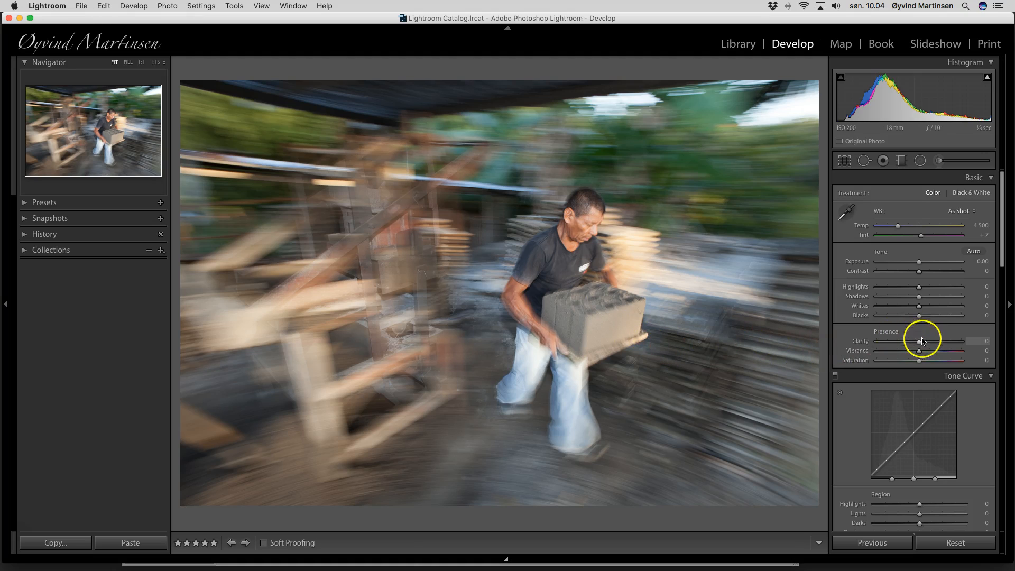
pyautogui.moveTo(918, 344); pyautogui.dragTo(929, 344)
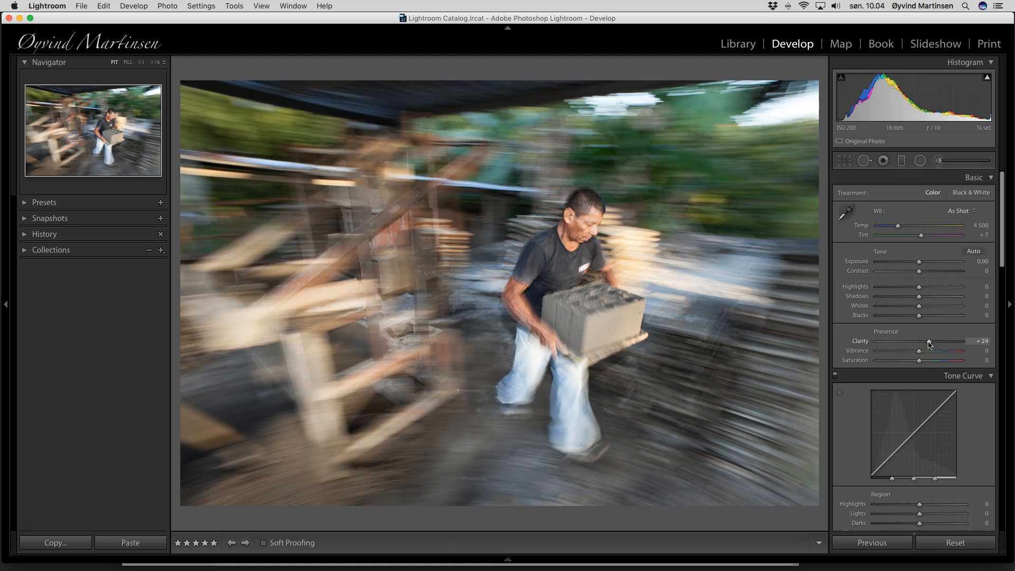
pyautogui.moveTo(918, 351); pyautogui.dragTo(938, 356)
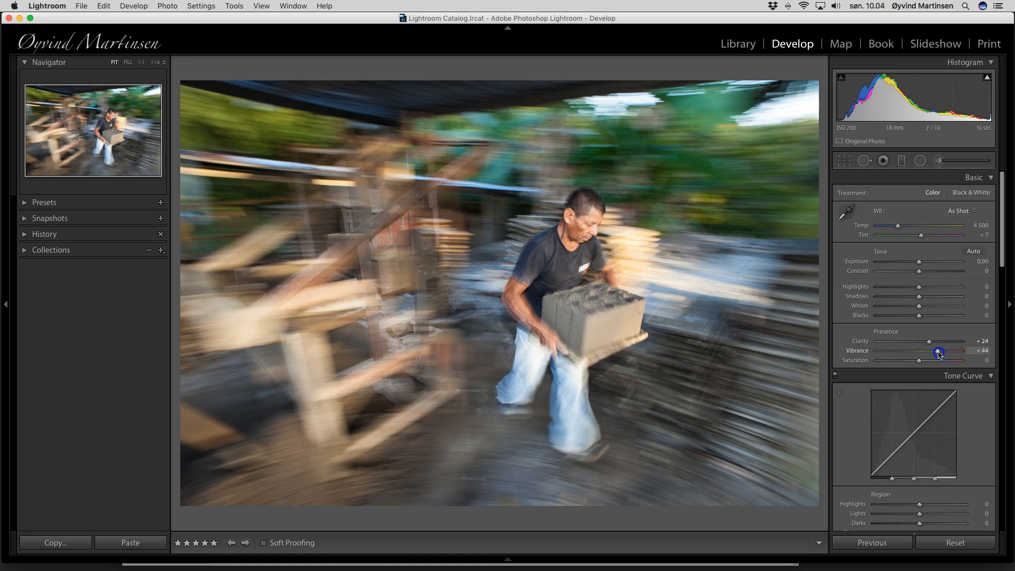
pyautogui.moveTo(938, 353); pyautogui.dragTo(938, 352)
pyautogui.moveTo(898, 226)
pyautogui.mouseDown()
pyautogui.moveTo(889, 228)
pyautogui.moveTo(898, 228)
pyautogui.mouseUp()
pyautogui.moveTo(898, 230); pyautogui.dragTo(898, 230)
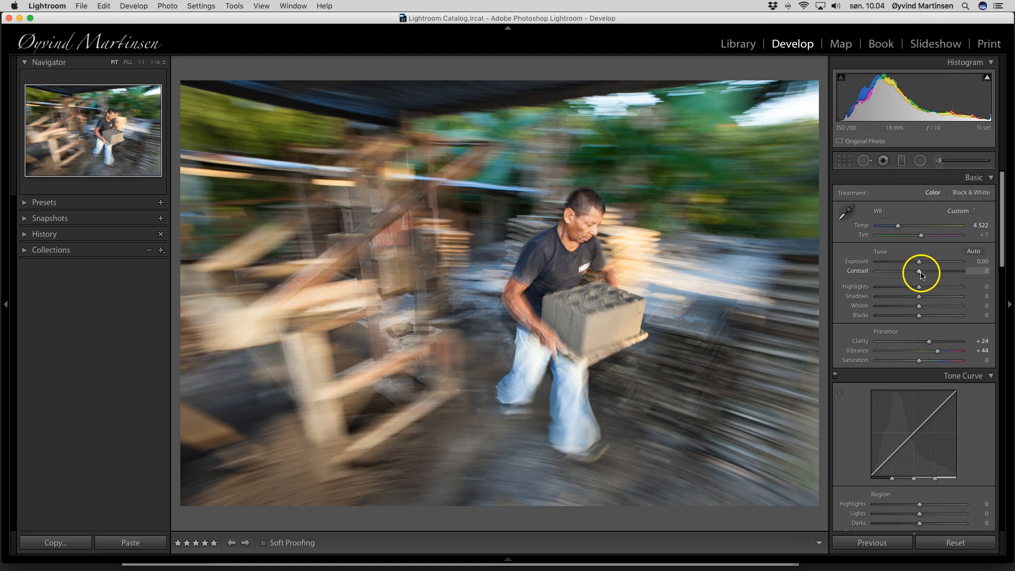
pyautogui.moveTo(920, 273)
pyautogui.mouseDown()
pyautogui.moveTo(934, 274)
pyautogui.moveTo(923, 274)
pyautogui.mouseUp()
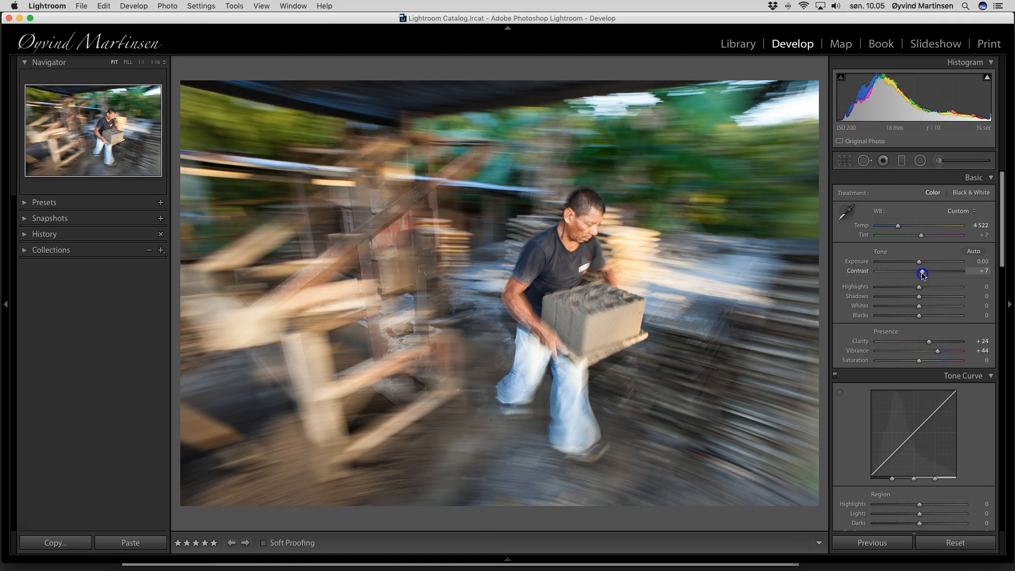
pyautogui.moveTo(922, 275); pyautogui.dragTo(923, 275)
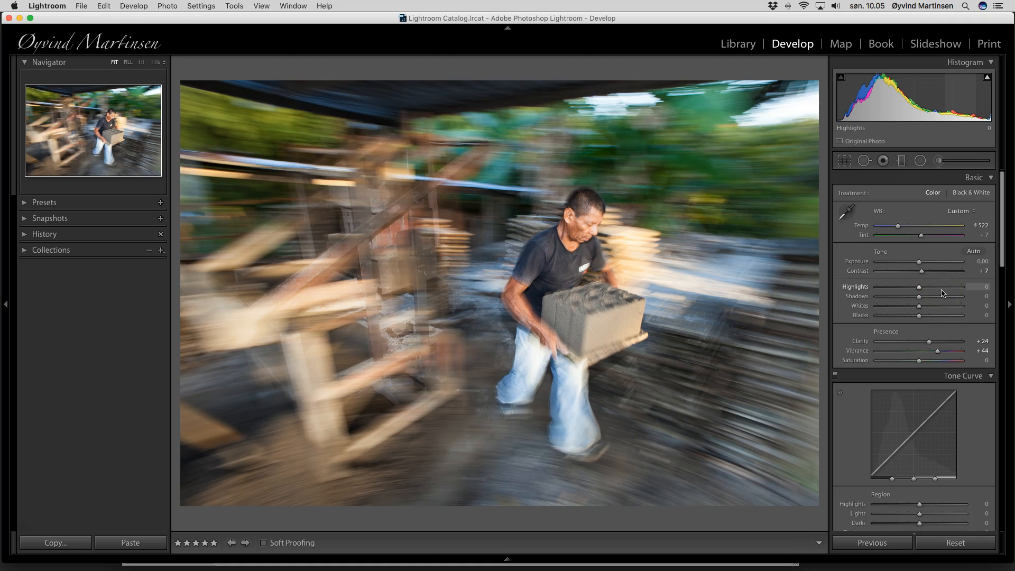
# Raise the Detail panel's sharpening Amount from 25 to 40
pyautogui.scroll(-15, 942, 293)
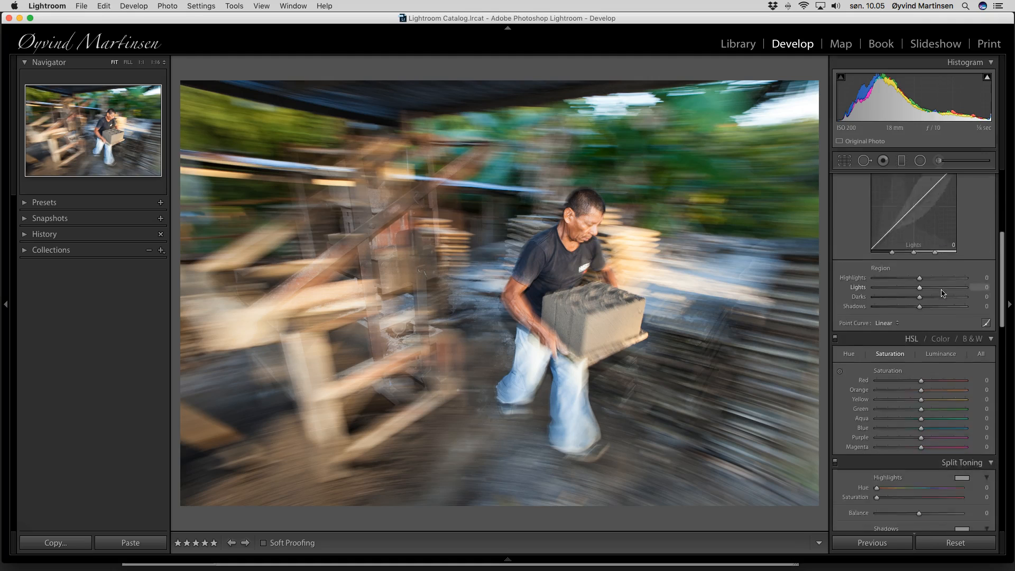
pyautogui.scroll(-2, 942, 293)
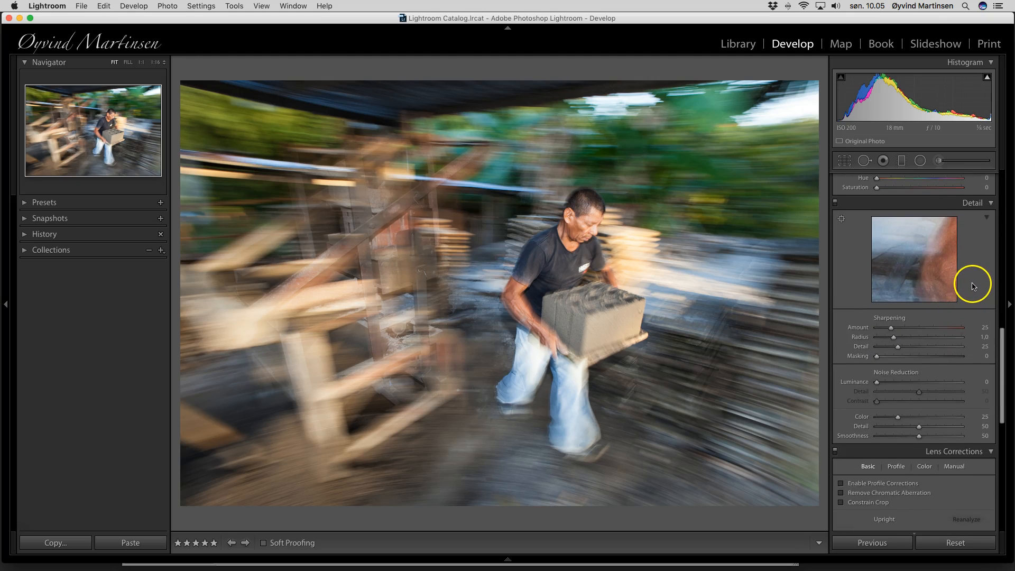
pyautogui.click(890, 329)
pyautogui.moveTo(891, 328)
pyautogui.mouseDown()
pyautogui.moveTo(924, 330)
pyautogui.moveTo(897, 331)
pyautogui.mouseUp()
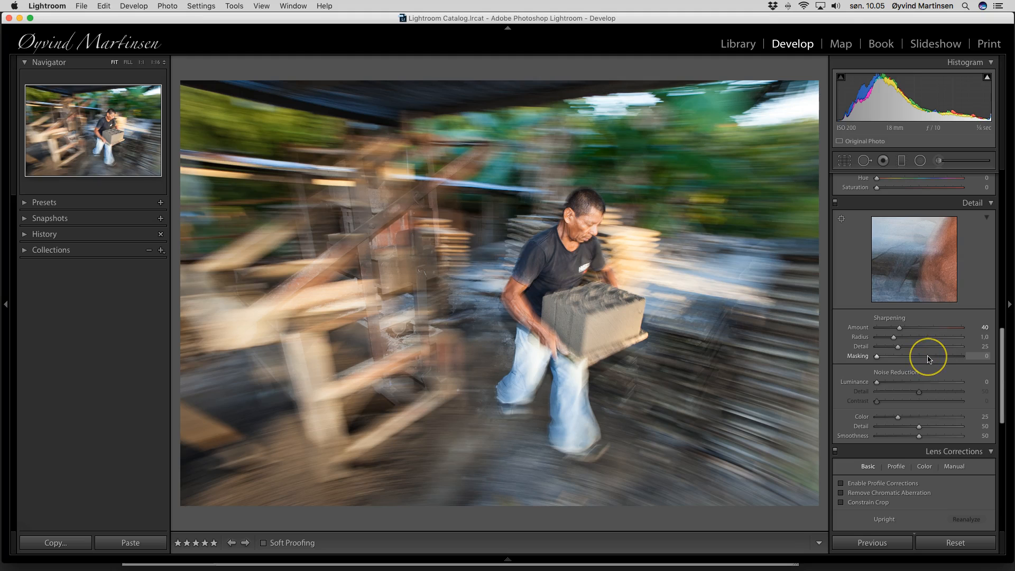
pyautogui.scroll(-10, 929, 362)
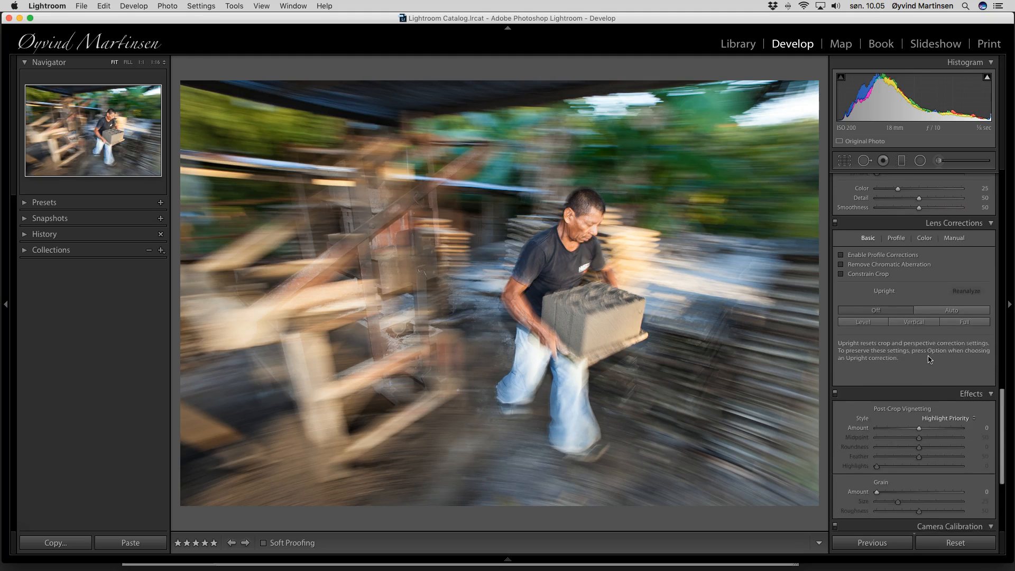
# Try a stronger vignette, reset it, then settle Post-Crop Vignetting Amount at -15
pyautogui.click(924, 377)
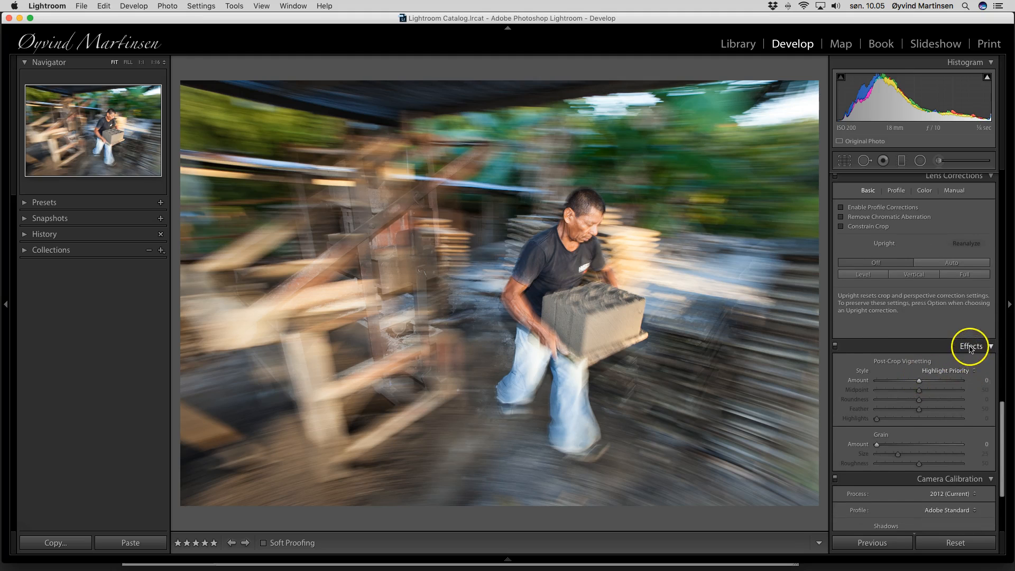
pyautogui.click(920, 381)
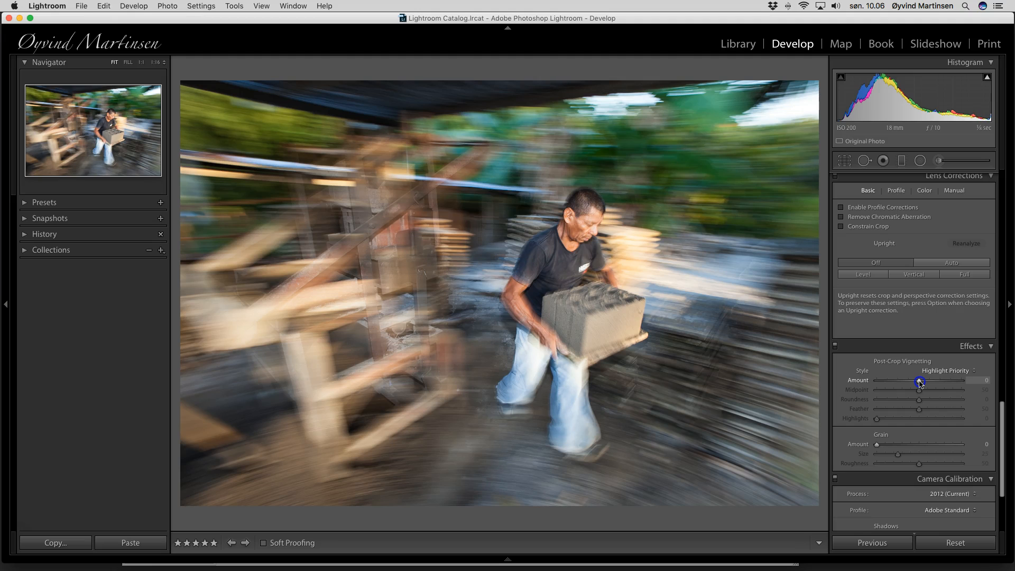
pyautogui.moveTo(920, 382)
pyautogui.mouseDown()
pyautogui.moveTo(900, 382)
pyautogui.moveTo(912, 383)
pyautogui.mouseUp()
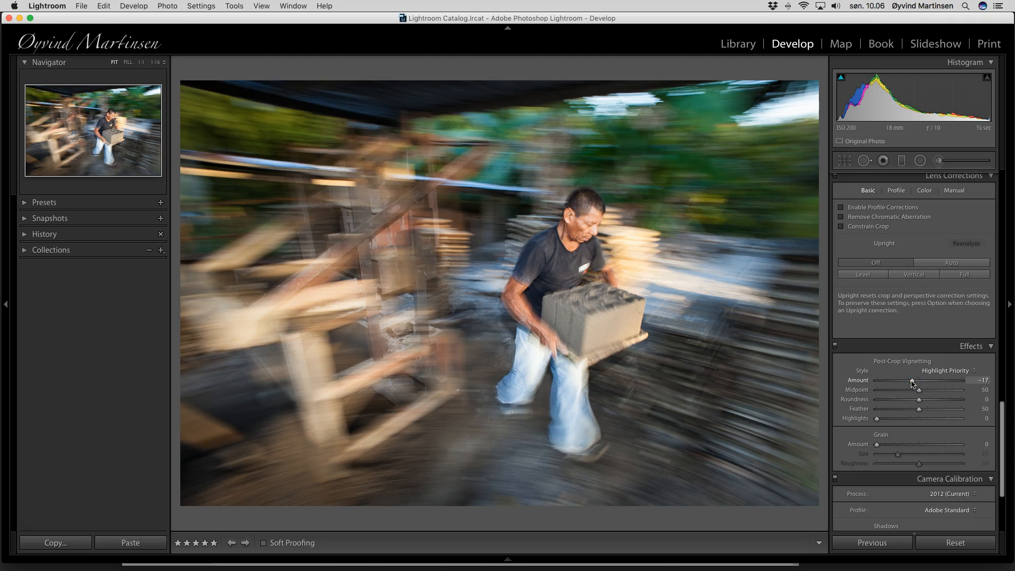
pyautogui.doubleClick(913, 382)
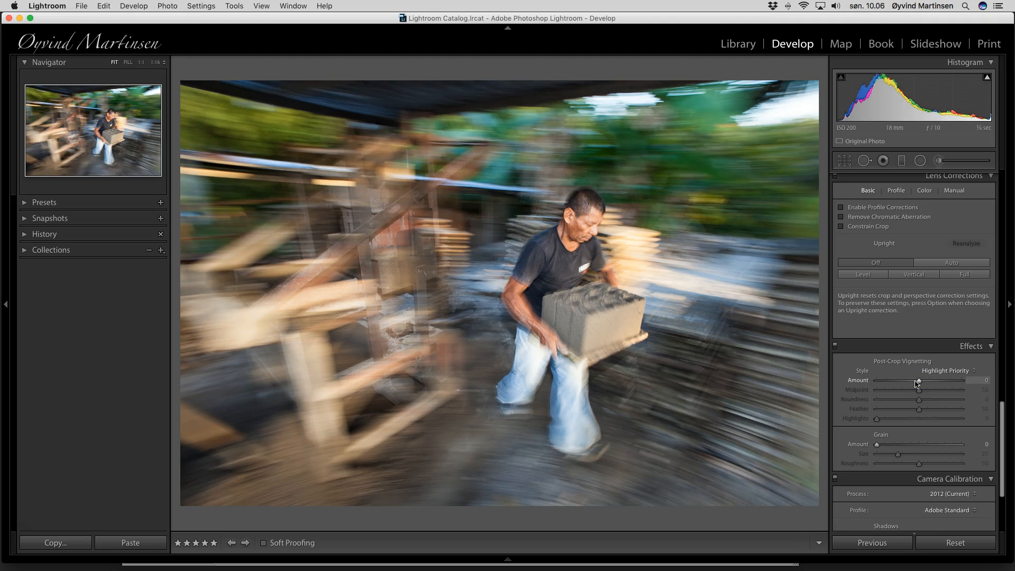
pyautogui.moveTo(920, 382); pyautogui.dragTo(914, 384)
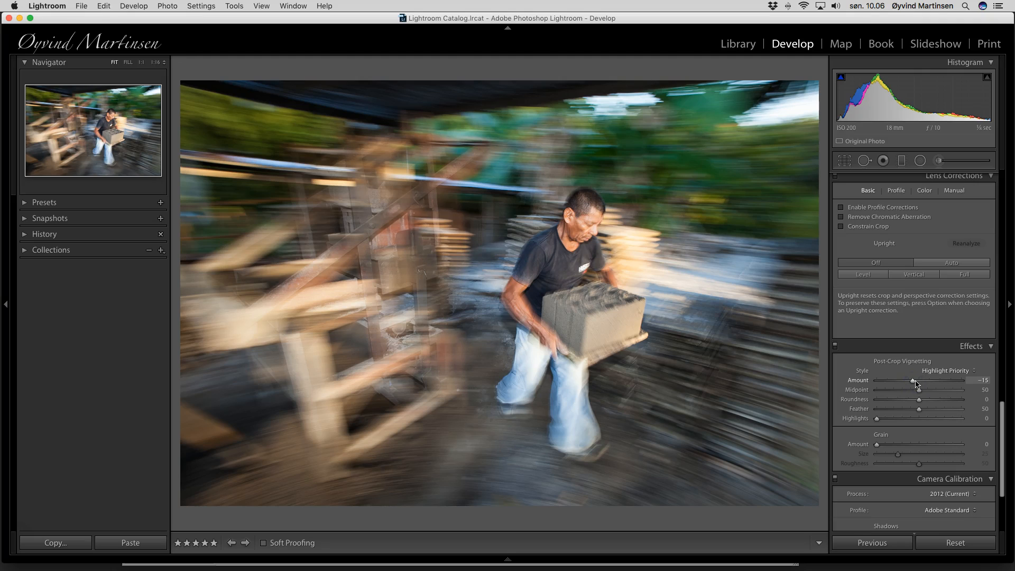
pyautogui.click(912, 375)
# Advance to the next photo, the man shovelling dirt under a shed
pyautogui.press('Right')
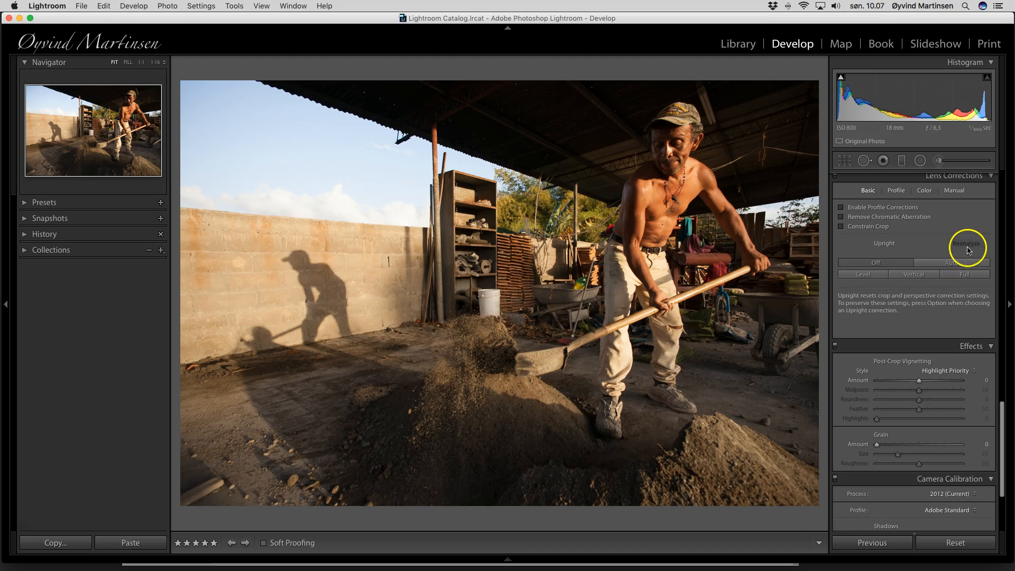
# Give the shovelling photo Clarity +24, Vibrance +45, Contrast +36 and a cooler Temp 4455
pyautogui.scroll(5, 967, 248)
pyautogui.scroll(10, 967, 247)
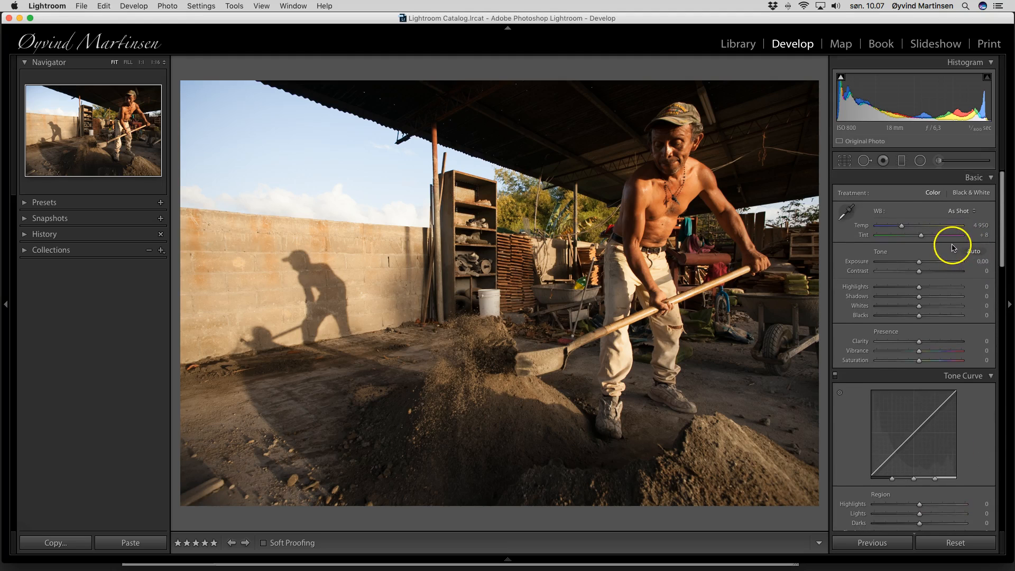
pyautogui.moveTo(919, 342); pyautogui.dragTo(939, 352)
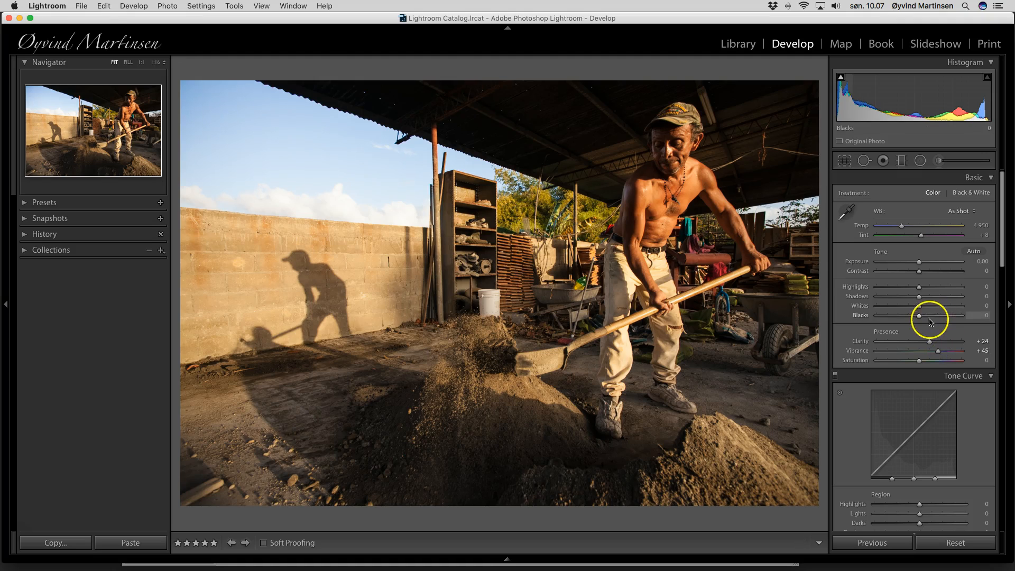
pyautogui.moveTo(922, 274); pyautogui.dragTo(934, 274)
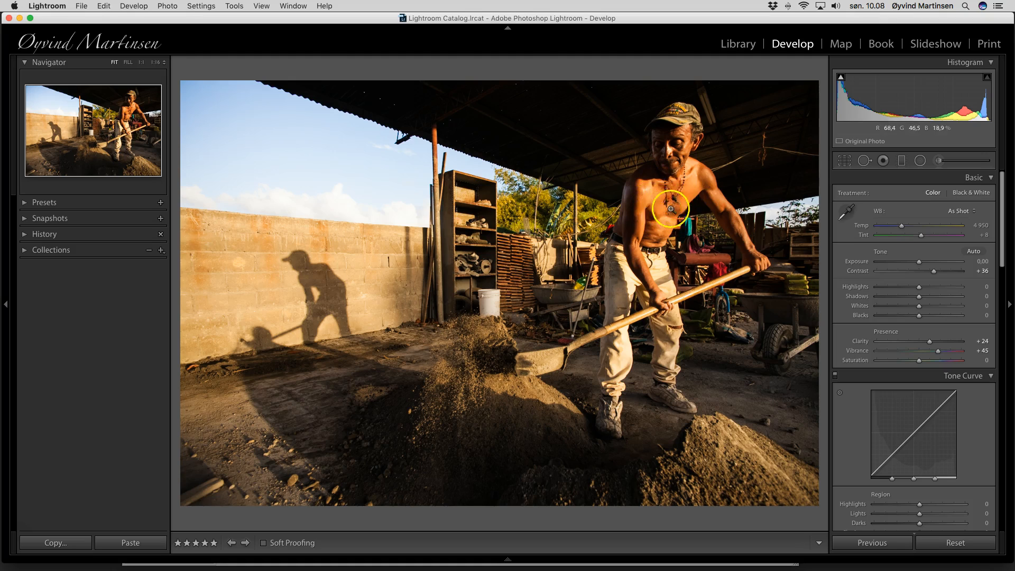
pyautogui.moveTo(903, 227); pyautogui.dragTo(899, 227)
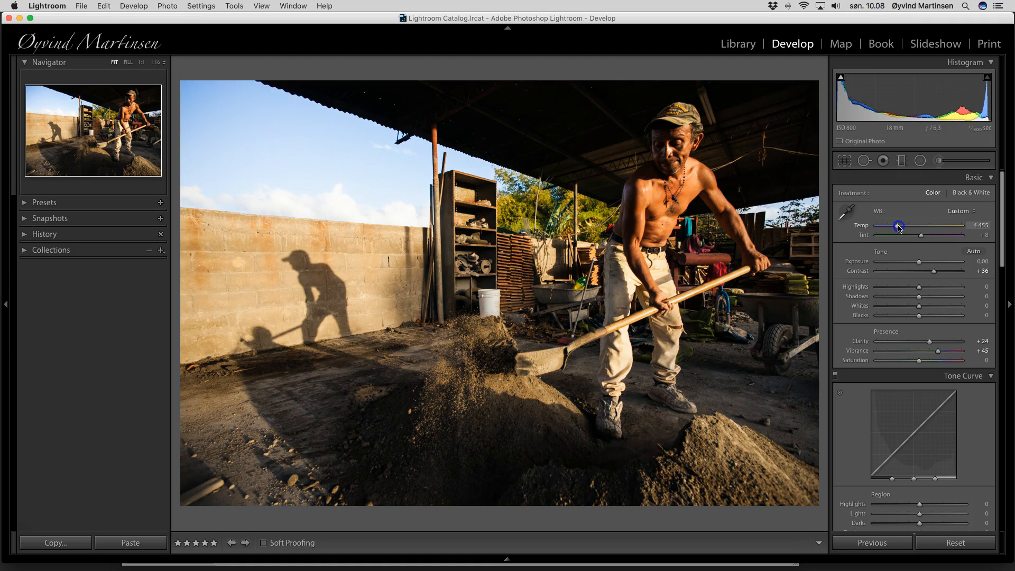
pyautogui.moveTo(898, 228); pyautogui.dragTo(897, 228)
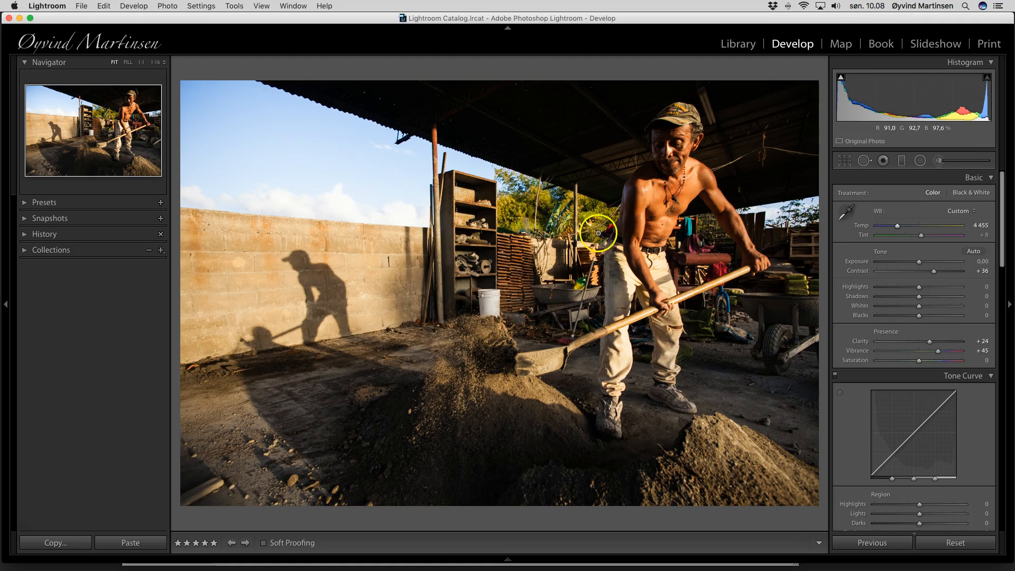
# Sharpen with Amount 58, Radius 1.1, Detail 25 and Masking 40
pyautogui.scroll(-3, 902, 343)
pyautogui.scroll(-10, 902, 343)
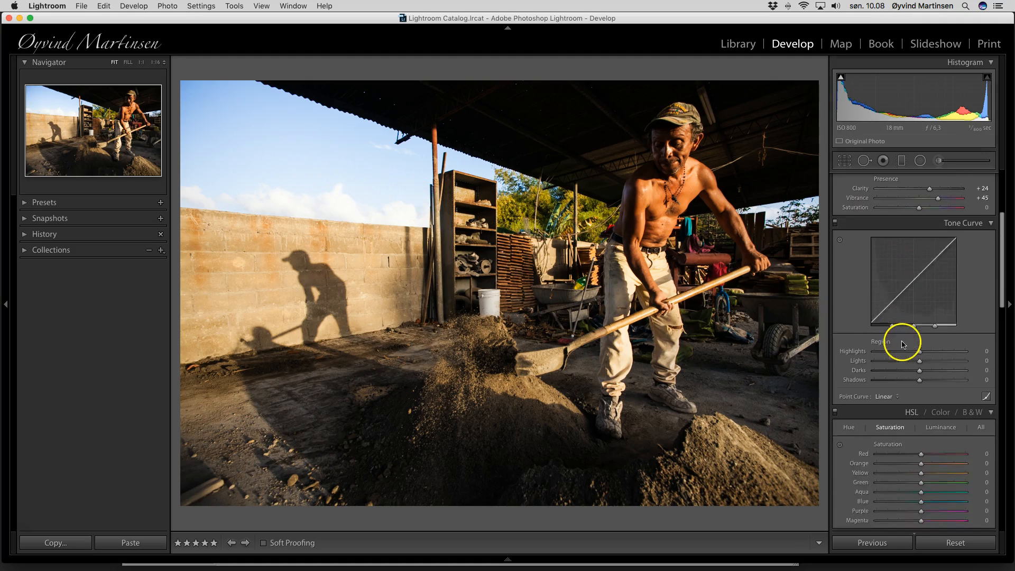
pyautogui.moveTo(891, 321)
pyautogui.mouseDown()
pyautogui.moveTo(911, 324)
pyautogui.moveTo(897, 331)
pyautogui.mouseUp()
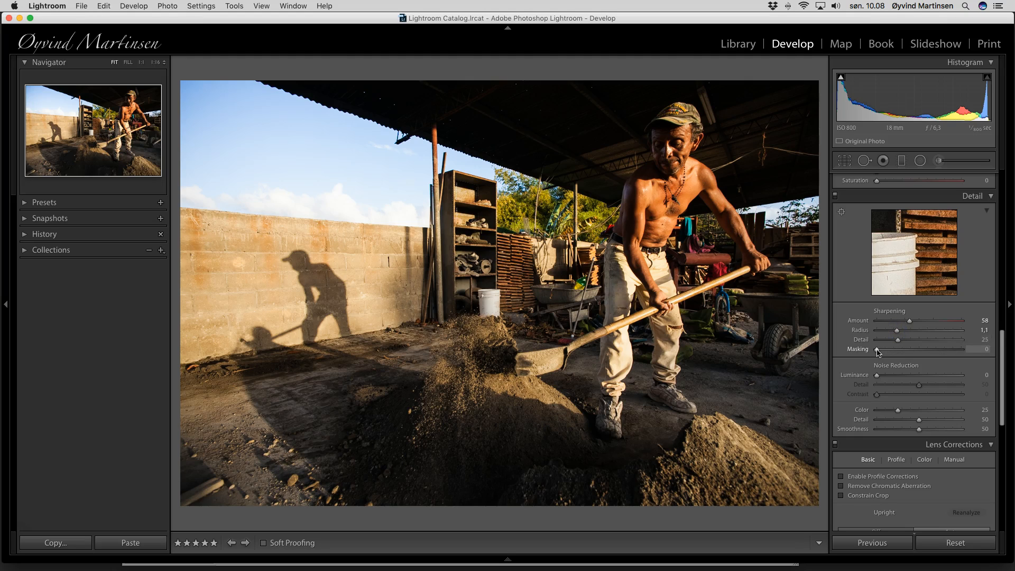
pyautogui.moveTo(877, 350); pyautogui.dragTo(912, 352)
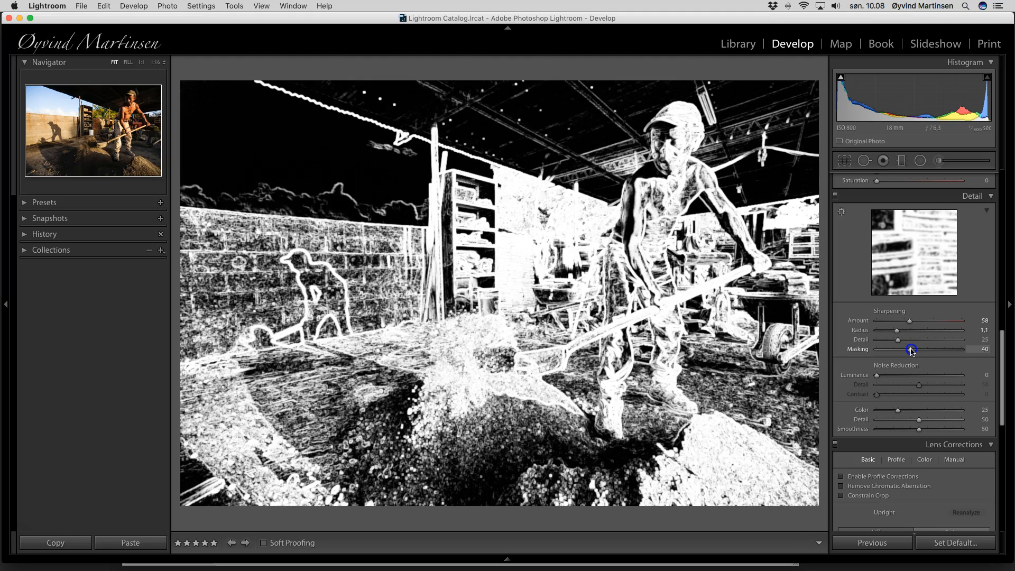
pyautogui.moveTo(911, 351); pyautogui.dragTo(911, 351)
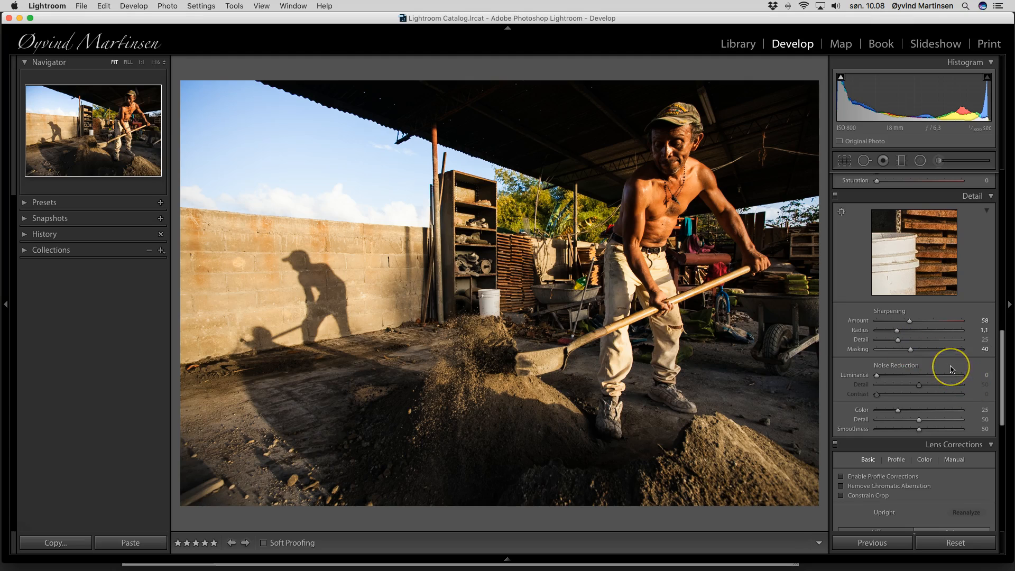
# Darken the blue sky with the HSL Blue Luminance slider
pyautogui.scroll(10, 935, 363)
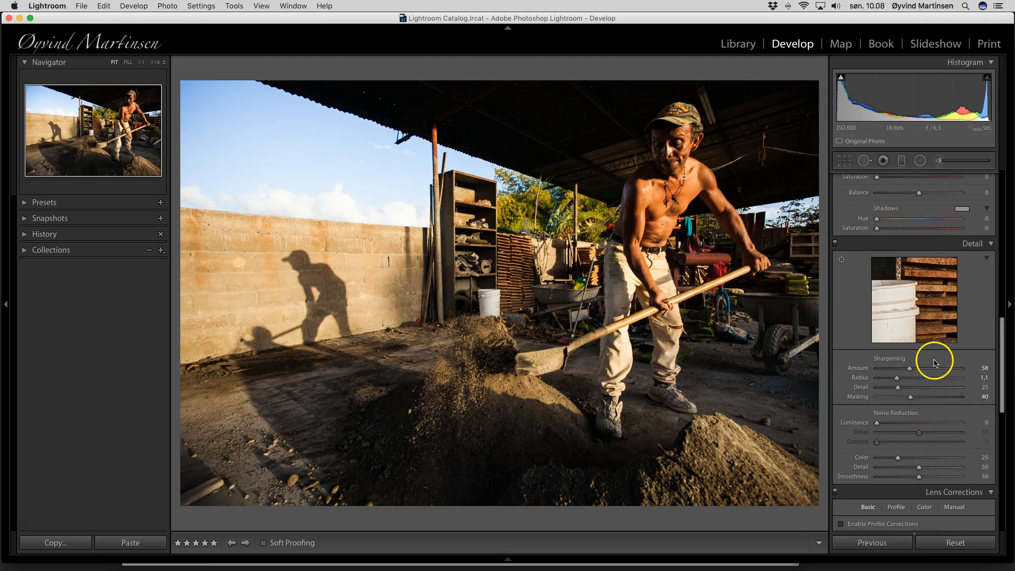
pyautogui.scroll(1, 935, 363)
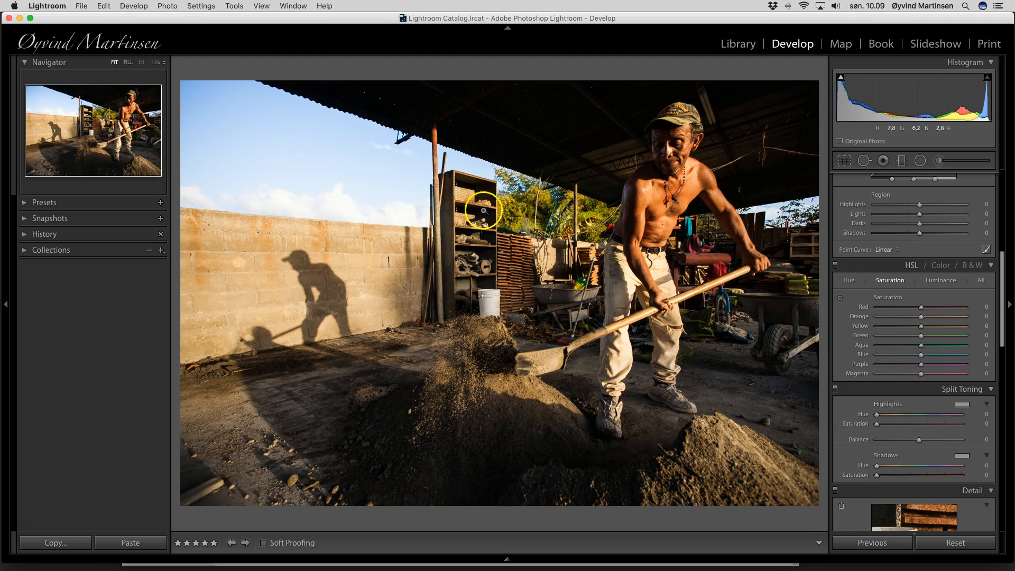
pyautogui.click(946, 283)
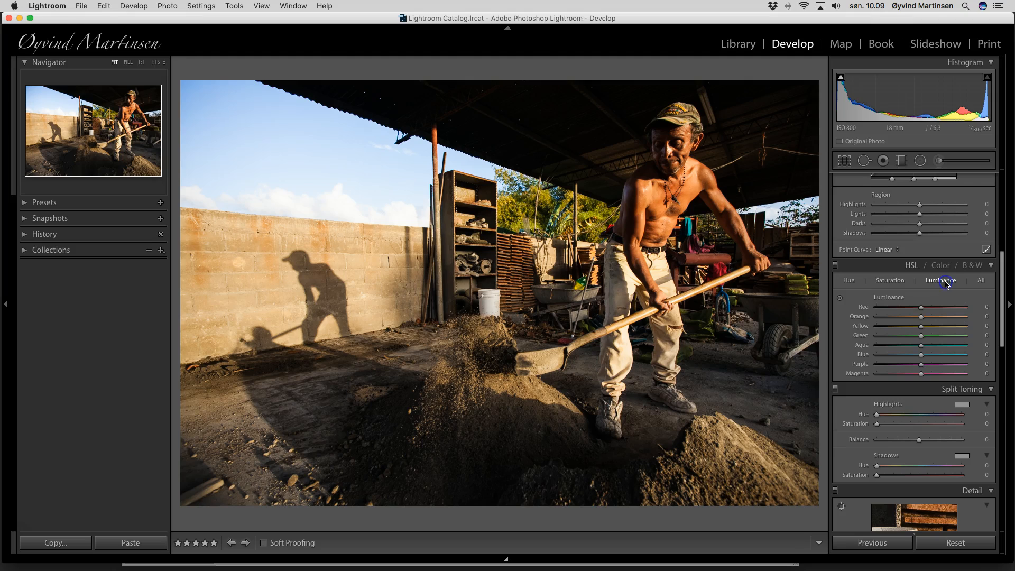
pyautogui.click(921, 355)
pyautogui.moveTo(919, 356)
pyautogui.mouseDown()
pyautogui.moveTo(867, 356)
pyautogui.moveTo(911, 357)
pyautogui.mouseUp()
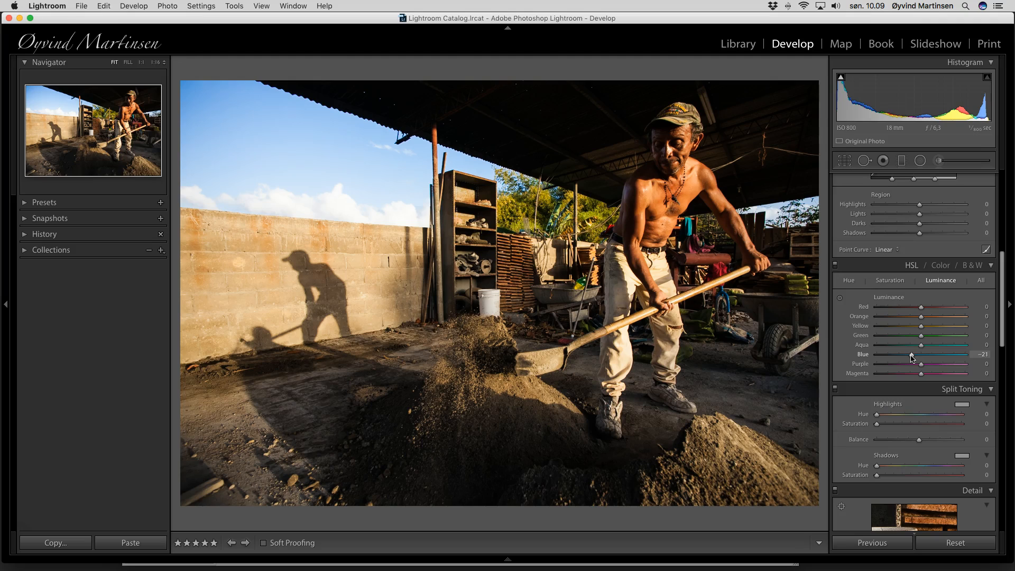
# Raise the HSL Blue saturation to +6
pyautogui.click(891, 281)
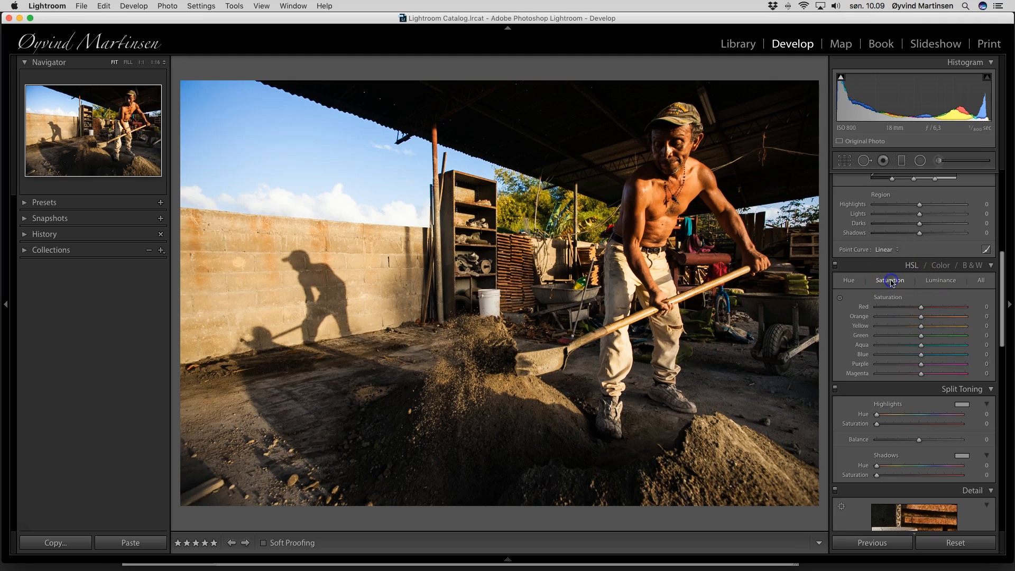
pyautogui.moveTo(921, 354)
pyautogui.mouseDown()
pyautogui.moveTo(988, 356)
pyautogui.moveTo(923, 356)
pyautogui.mouseUp()
pyautogui.scroll(1, 941, 262)
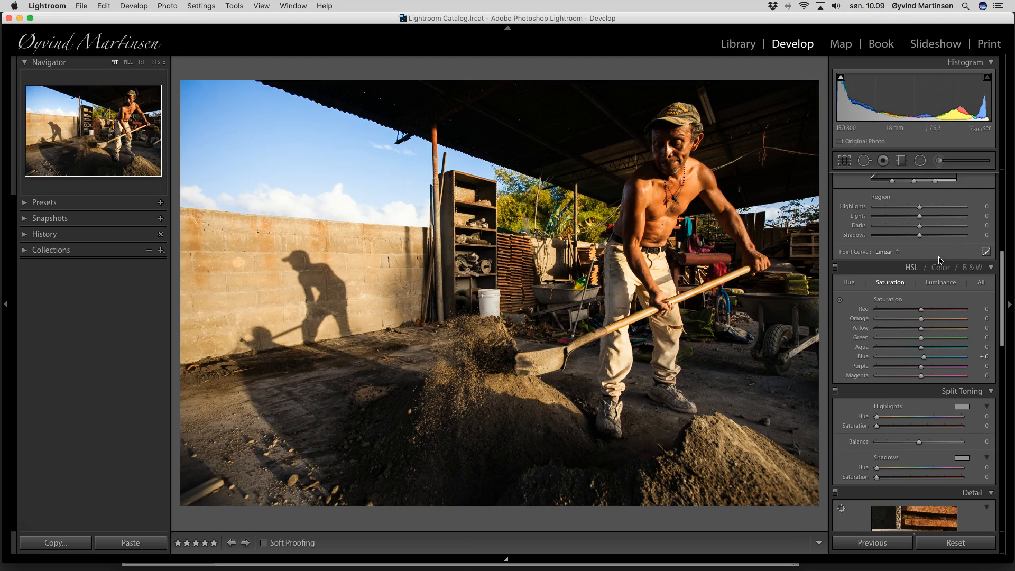
pyautogui.scroll(10, 940, 261)
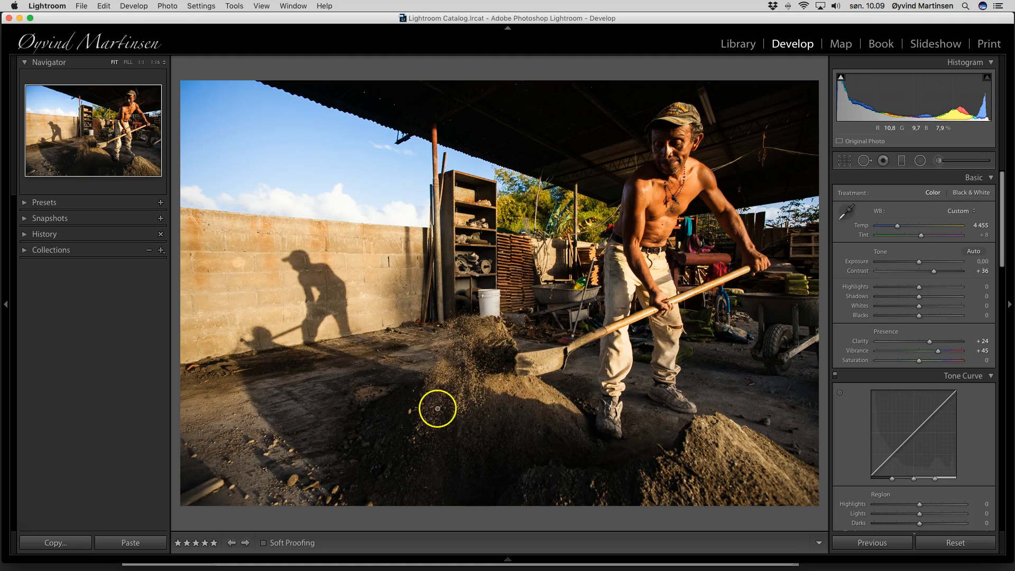
# Paint an Adjustment Brush mask over the dirt pile with a slightly smaller brush
pyautogui.click(943, 163)
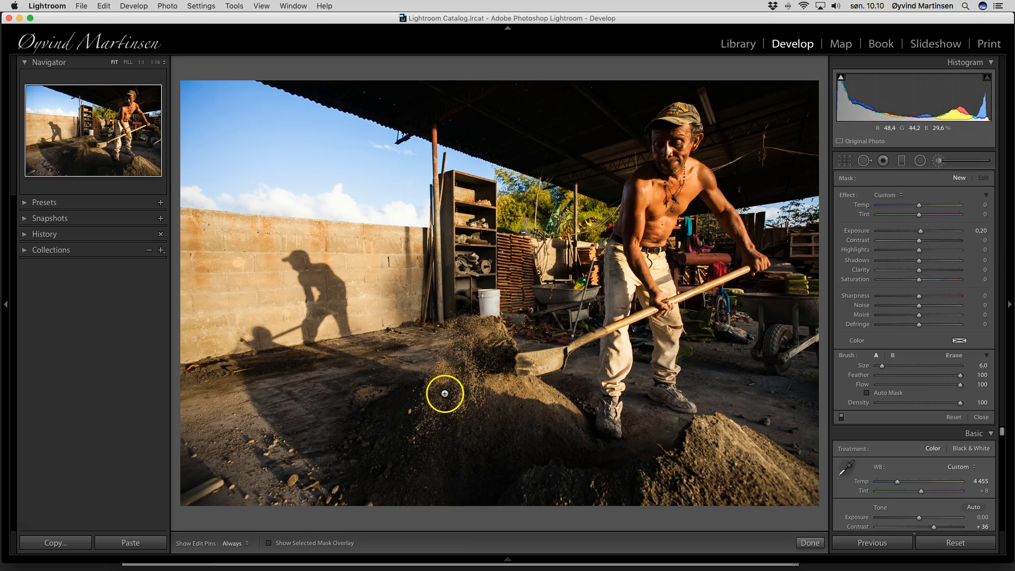
pyautogui.scroll(-4, 447, 395)
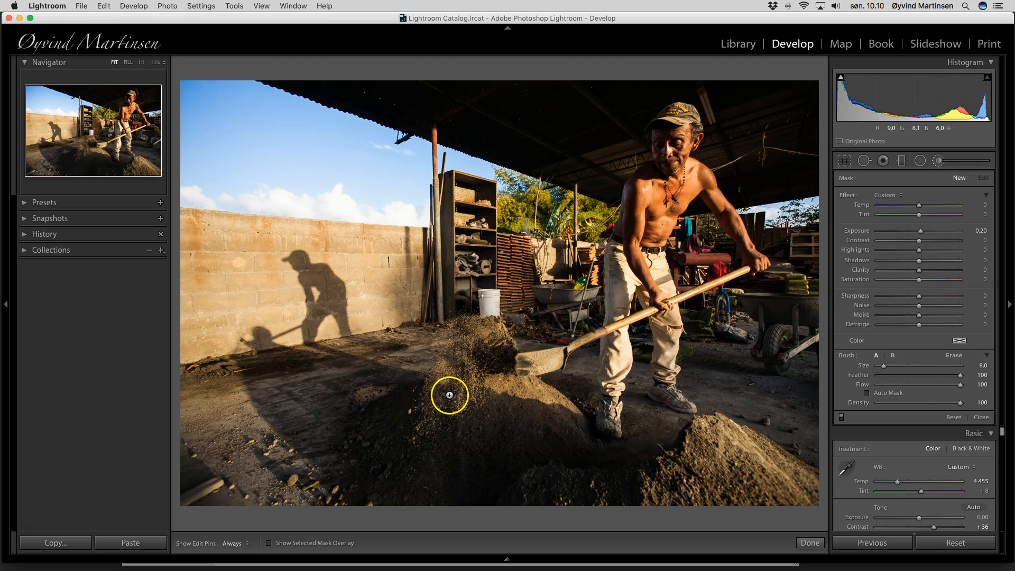
pyautogui.scroll(5, 447, 430)
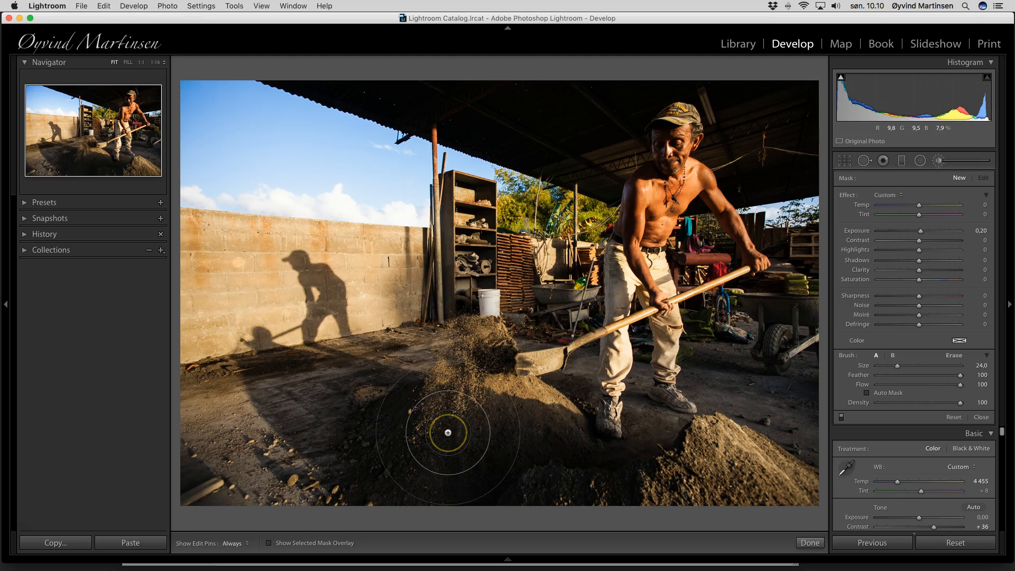
pyautogui.moveTo(892, 366); pyautogui.dragTo(883, 369)
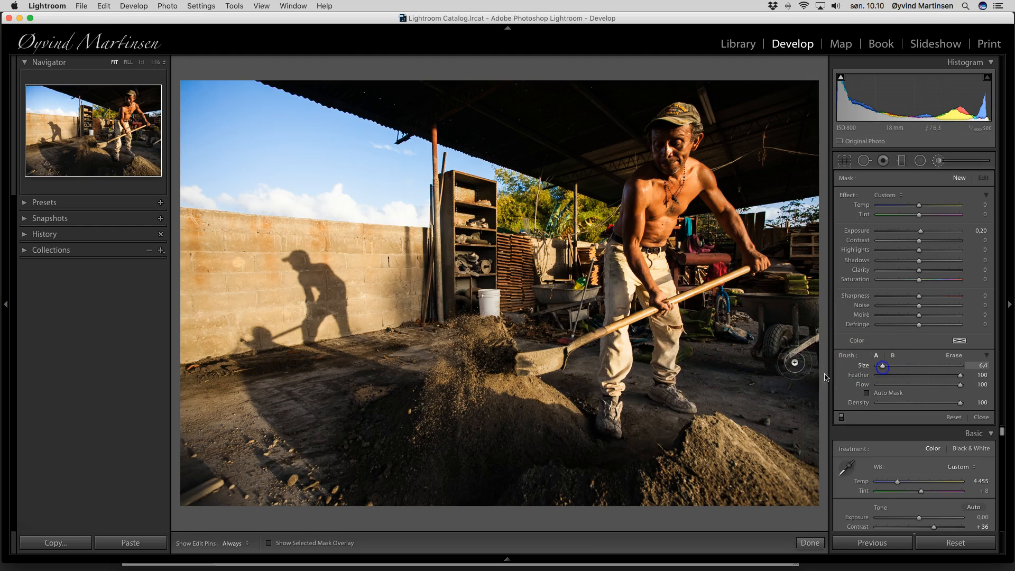
pyautogui.press('h')
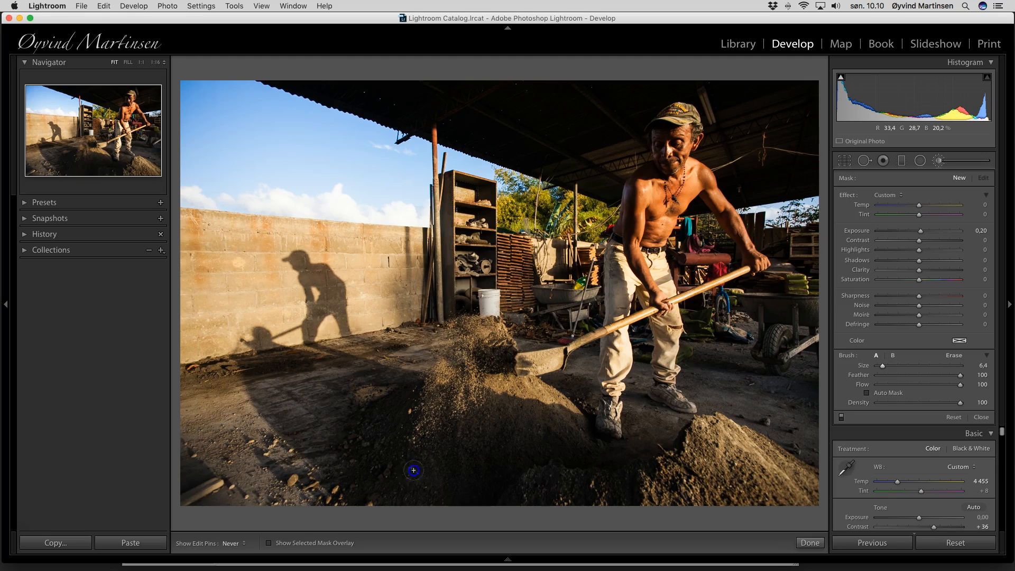
pyautogui.press('h')
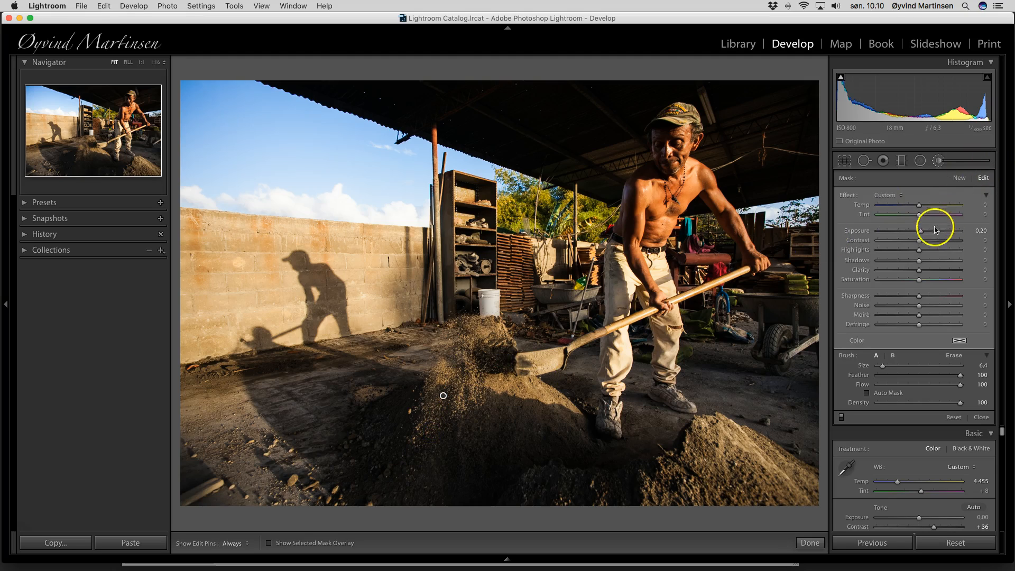
# Set the brushed dirt pile's Exposure to +0.44, close the brush, and push Shadows to +100
pyautogui.click(921, 232)
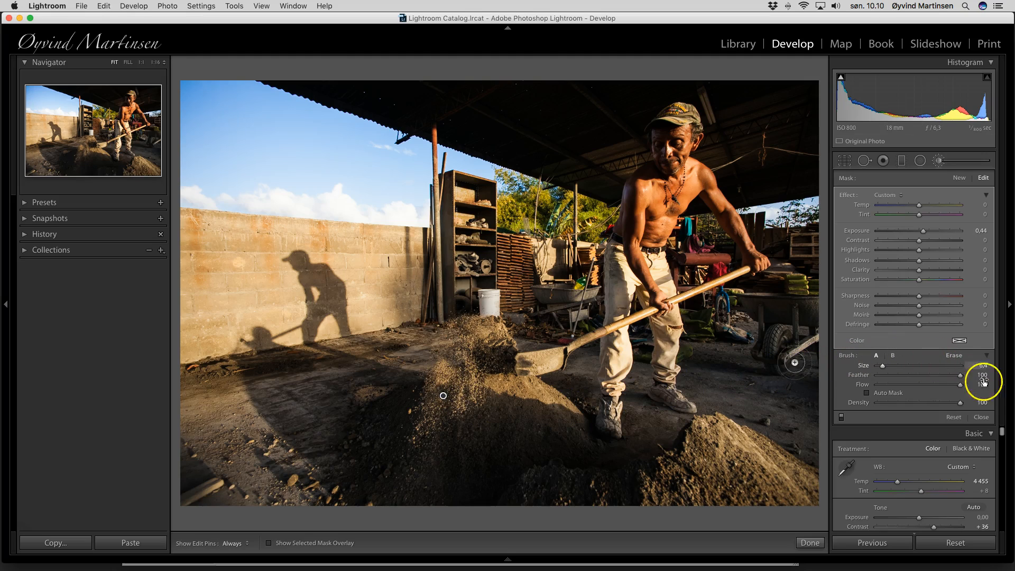
pyautogui.click(982, 417)
pyautogui.click(982, 352)
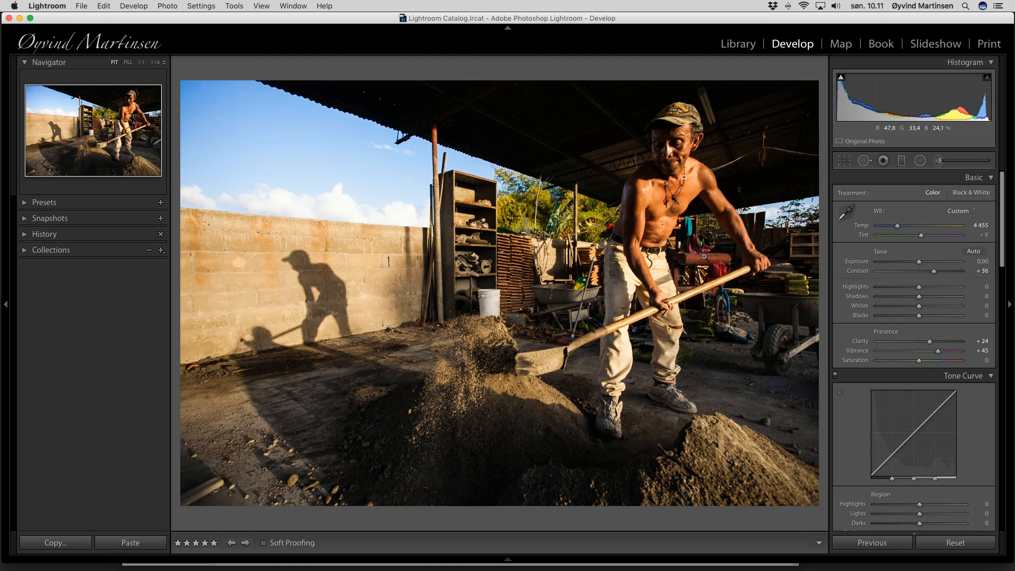
pyautogui.click(919, 297)
pyautogui.moveTo(919, 297); pyautogui.dragTo(1006, 303)
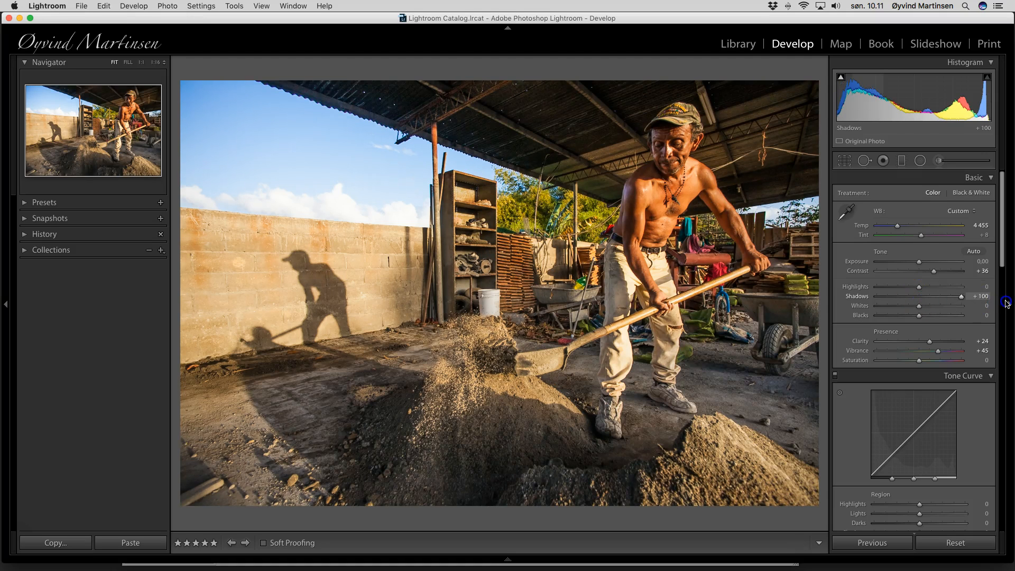
pyautogui.moveTo(1005, 303); pyautogui.dragTo(917, 299)
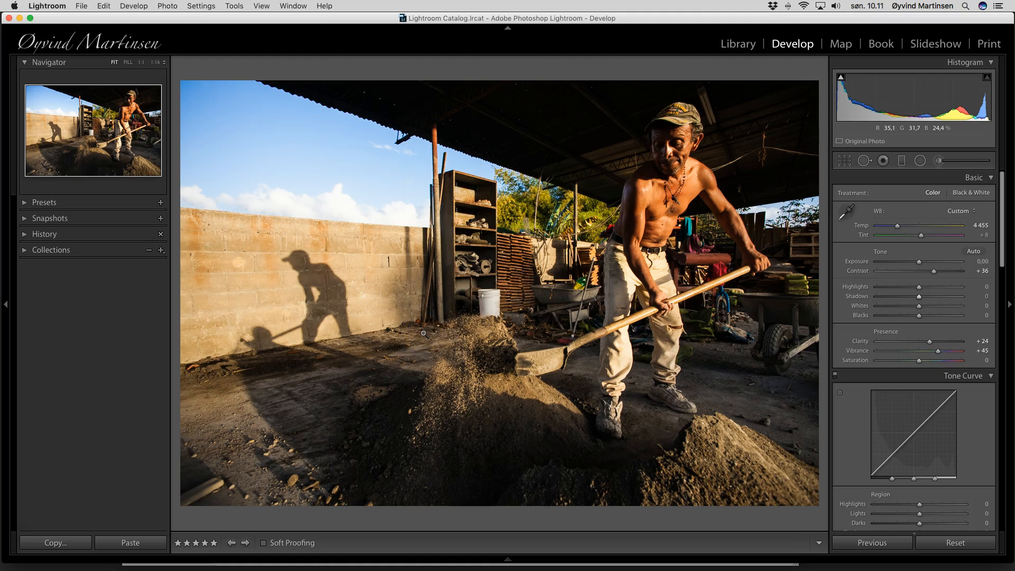
# Advance to the next photo, two men driving pigs past a dog
pyautogui.press('Right')
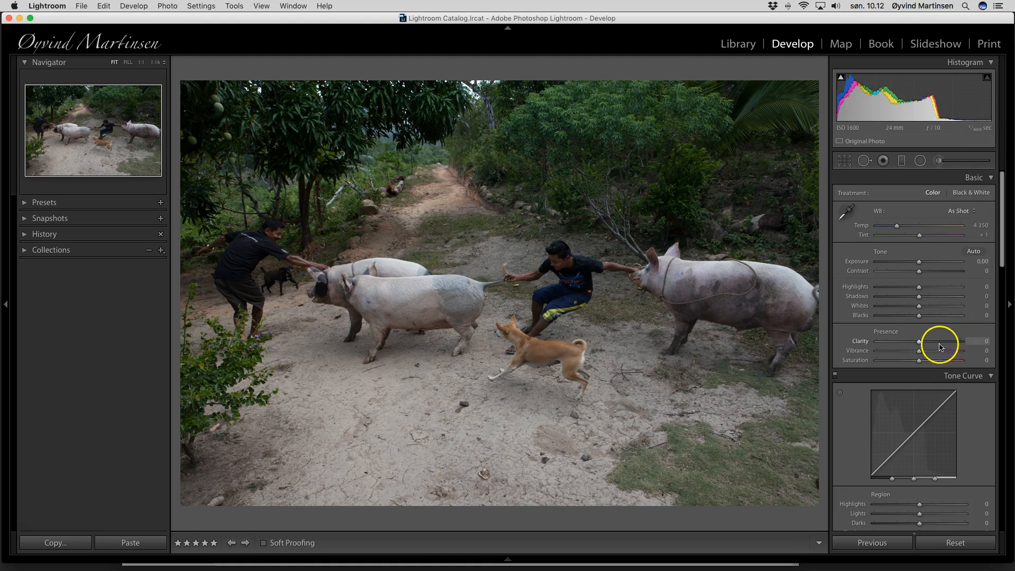
# Set Clarity +24 and Vibrance +45 and warm the white balance slightly
pyautogui.click(919, 345)
pyautogui.moveTo(919, 345); pyautogui.dragTo(925, 345)
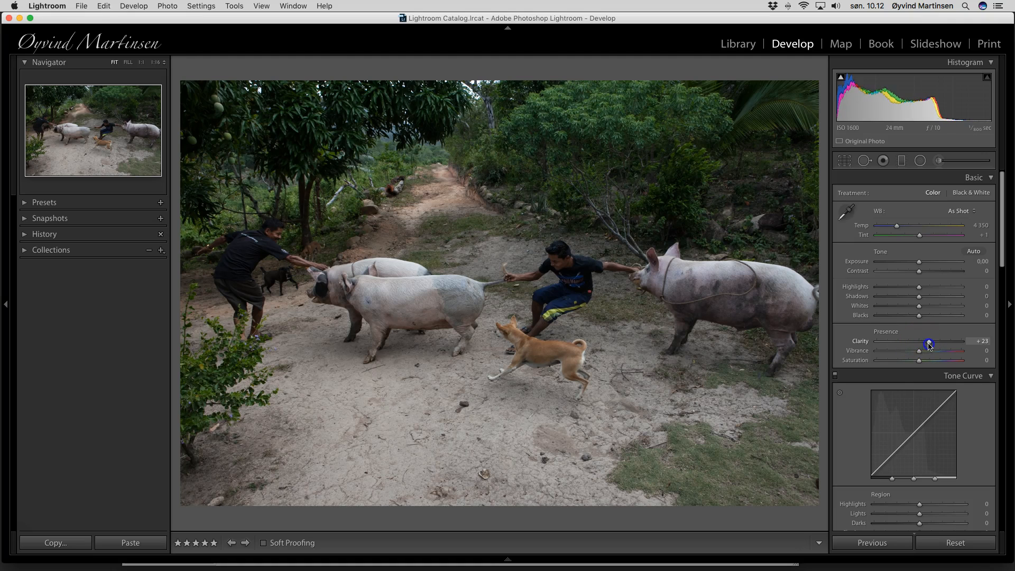
pyautogui.moveTo(931, 344); pyautogui.dragTo(940, 354)
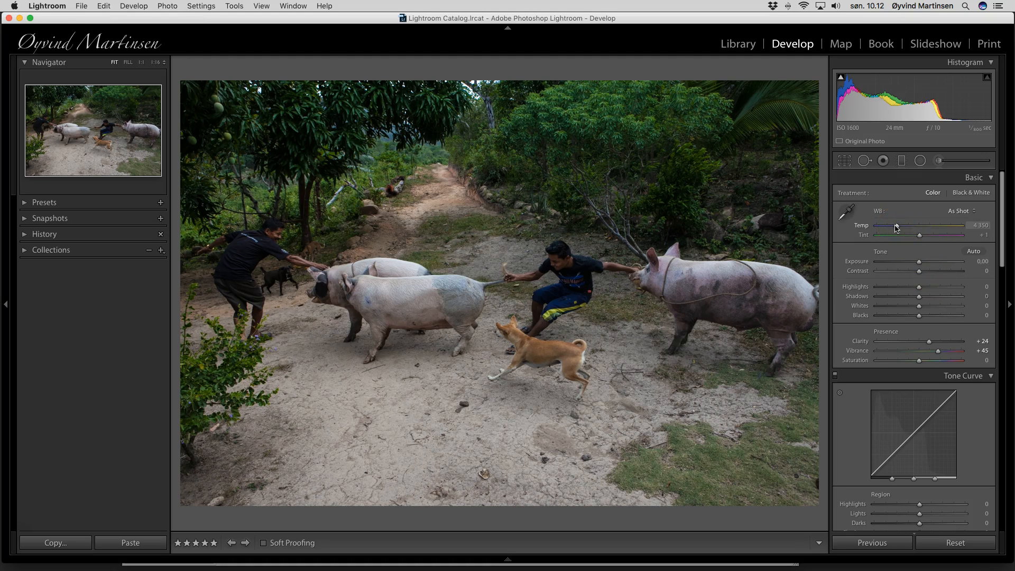
pyautogui.moveTo(896, 228); pyautogui.dragTo(898, 228)
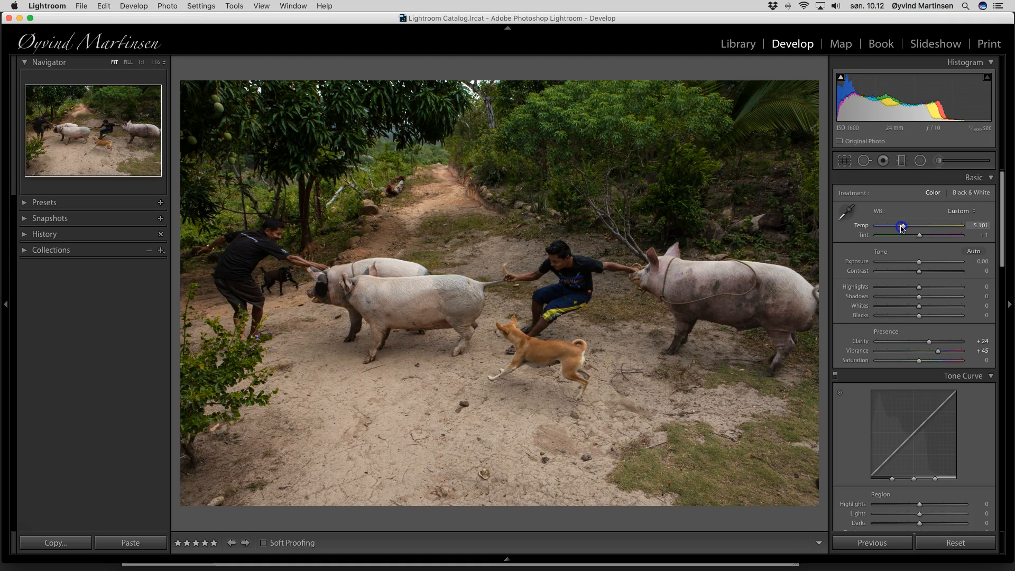
# Set Shadows +47, Exposure +0.50, Contrast +26 and Temp 5627
pyautogui.click(918, 298)
pyautogui.moveTo(926, 299); pyautogui.dragTo(939, 299)
pyautogui.moveTo(919, 264); pyautogui.dragTo(922, 265)
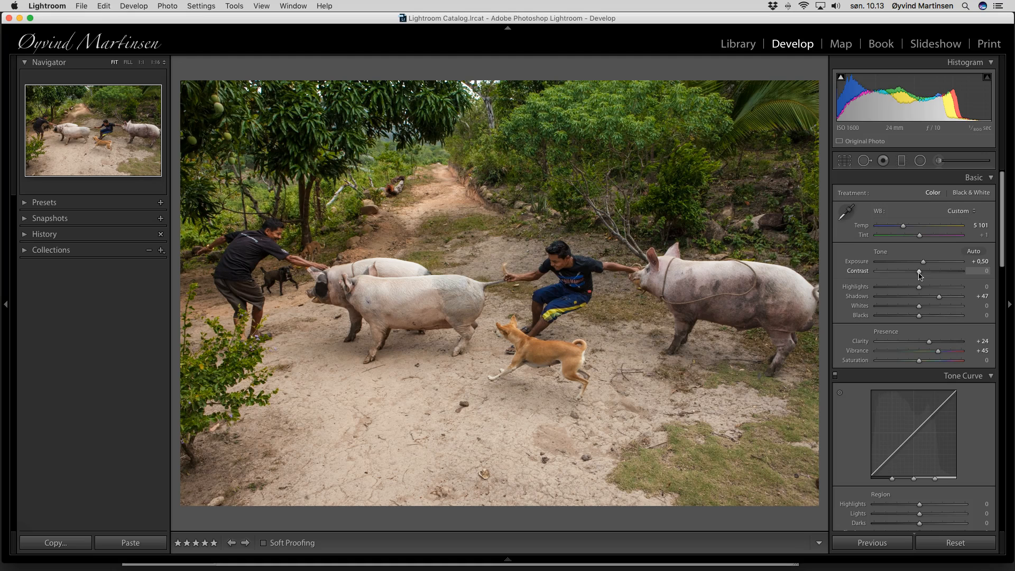
pyautogui.moveTo(920, 274); pyautogui.dragTo(930, 274)
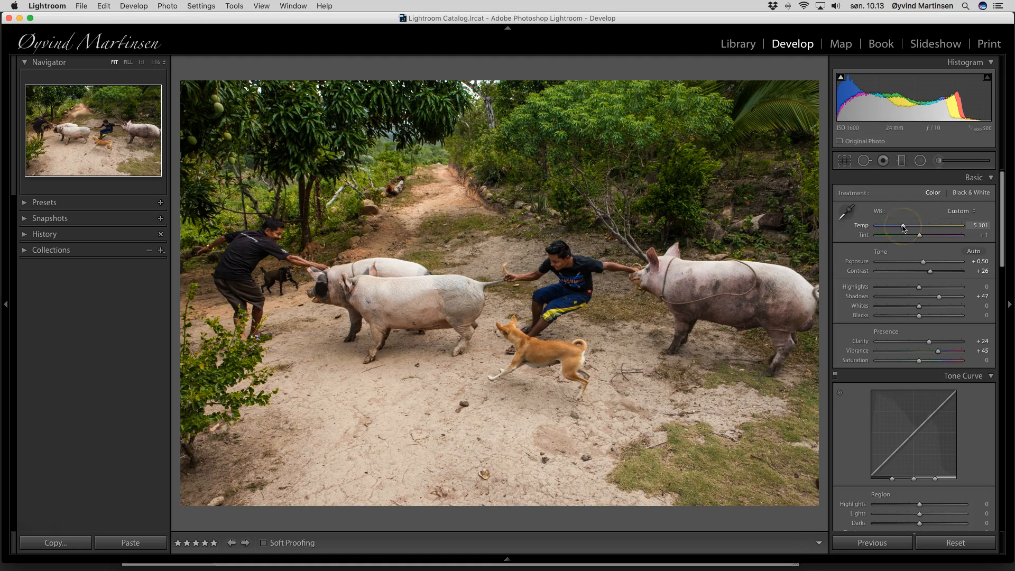
pyautogui.moveTo(903, 227); pyautogui.dragTo(907, 229)
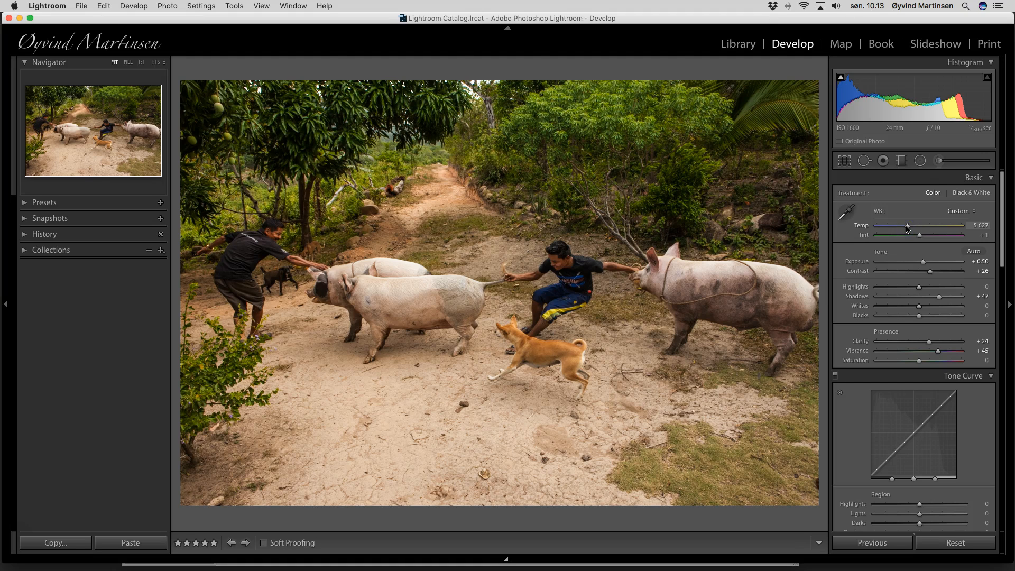
pyautogui.click(922, 257)
# In the Detail panel, sharpen the pig photo with Amount 57, Radius 1.1 and Masking 39
pyautogui.scroll(-1, 922, 304)
pyautogui.scroll(-12, 923, 304)
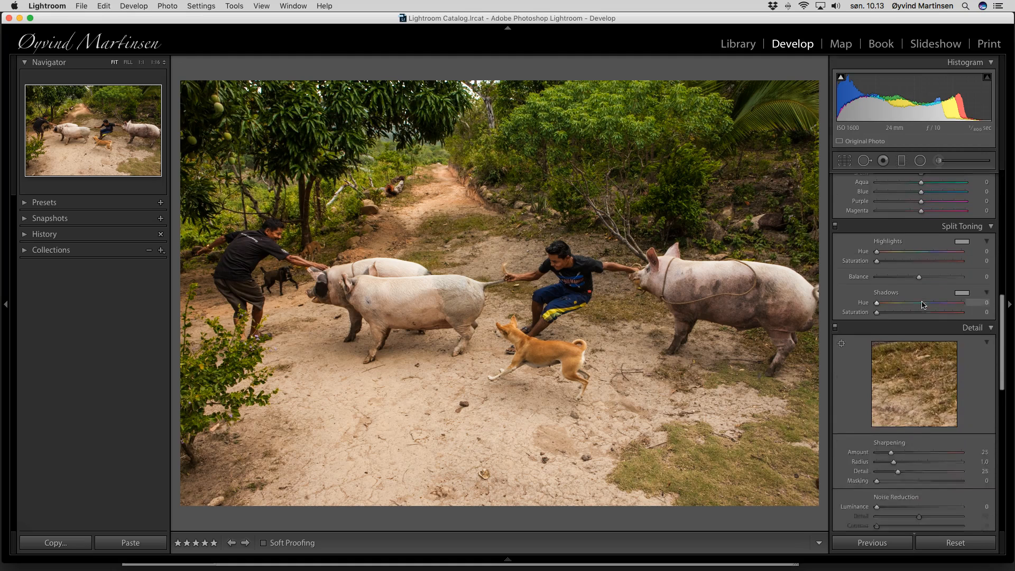
pyautogui.scroll(-4, 922, 301)
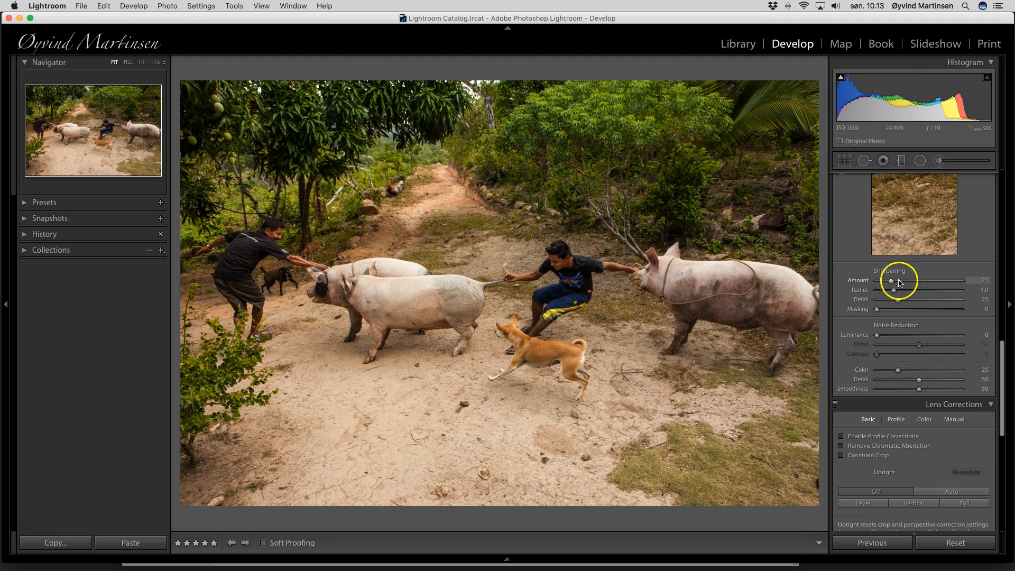
pyautogui.scroll(2, 908, 280)
pyautogui.scroll(1, 908, 283)
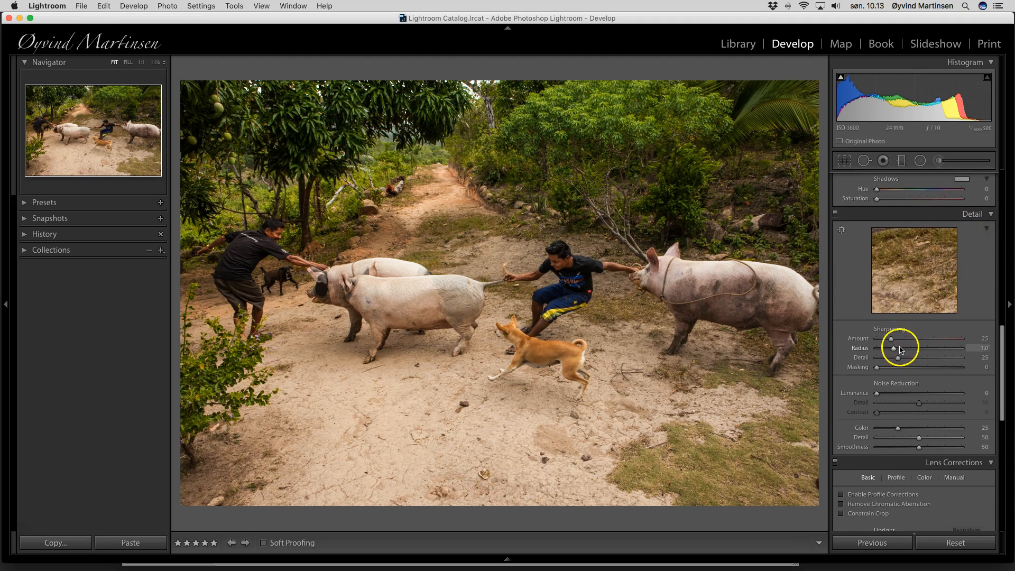
pyautogui.moveTo(891, 341); pyautogui.dragTo(909, 340)
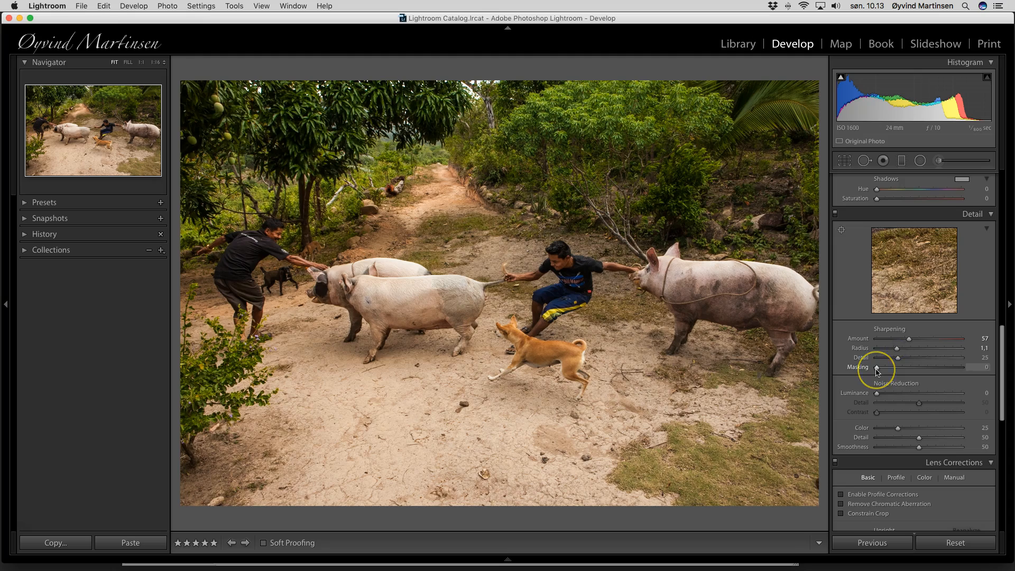
pyautogui.moveTo(877, 368); pyautogui.dragTo(910, 373)
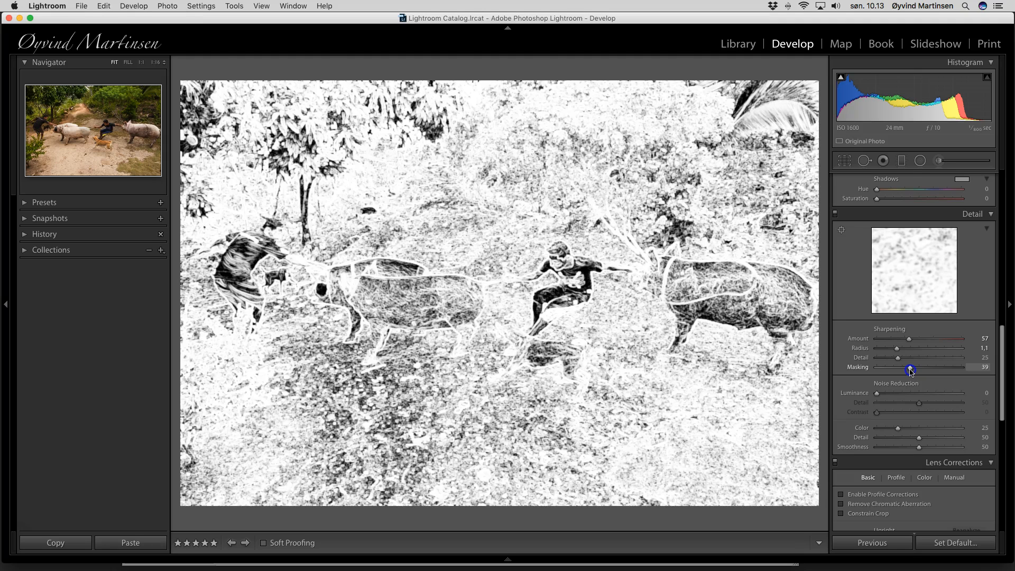
pyautogui.moveTo(911, 371); pyautogui.dragTo(911, 371)
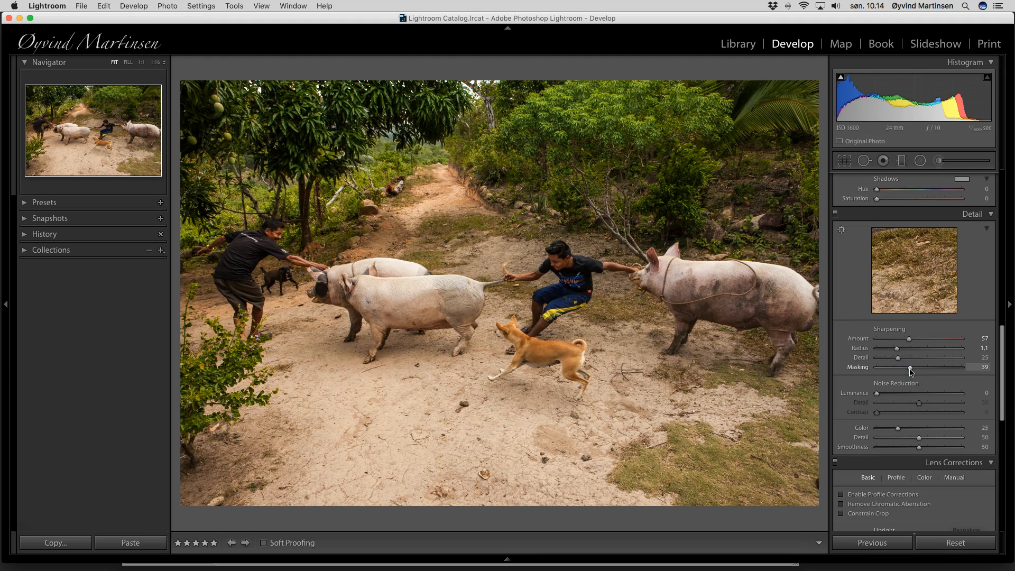
# Set the Effects panel's Post-Crop Vignetting Amount to -11 on the pig photo
pyautogui.scroll(-8, 911, 369)
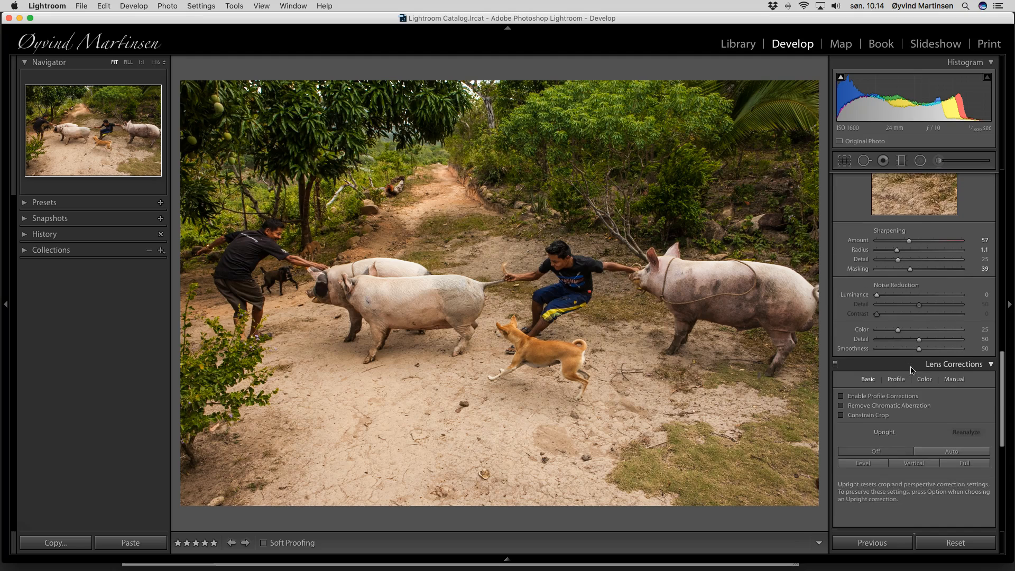
pyautogui.scroll(-9, 911, 370)
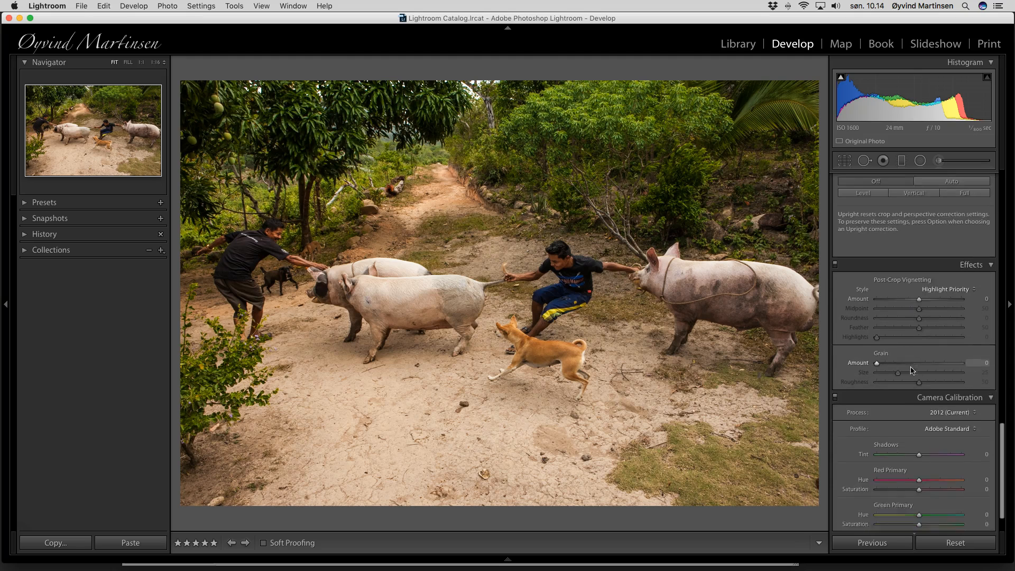
pyautogui.click(920, 290)
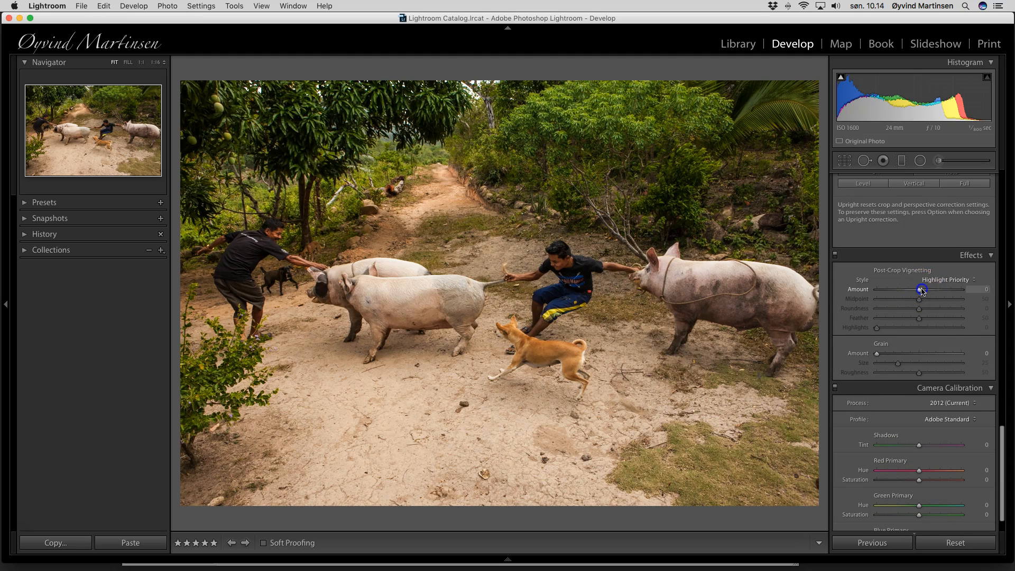
pyautogui.moveTo(922, 290); pyautogui.dragTo(916, 291)
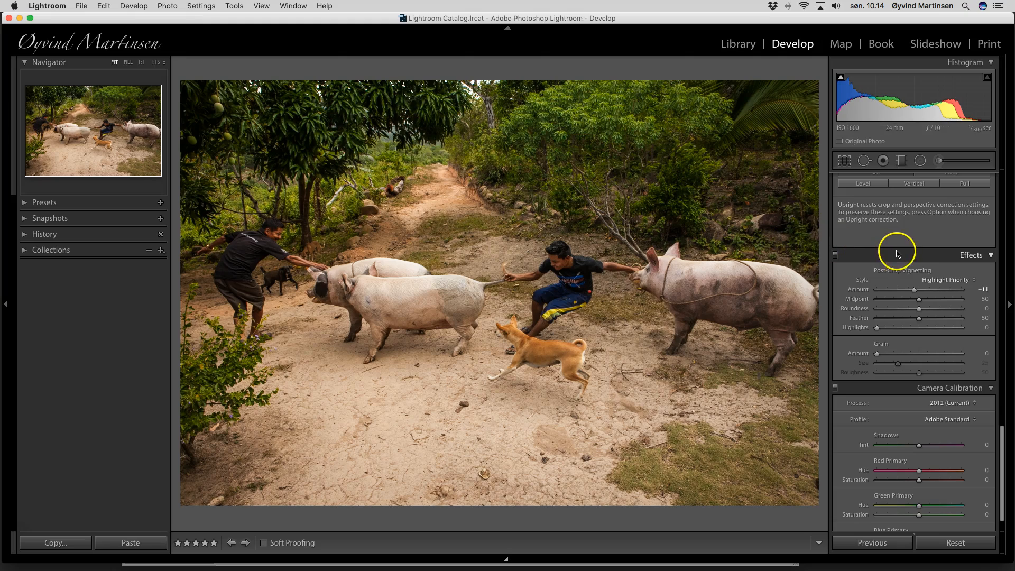
pyautogui.scroll(3, 897, 252)
# Brighten the greens with the HSL Luminance Green slider
pyautogui.scroll(10, 898, 254)
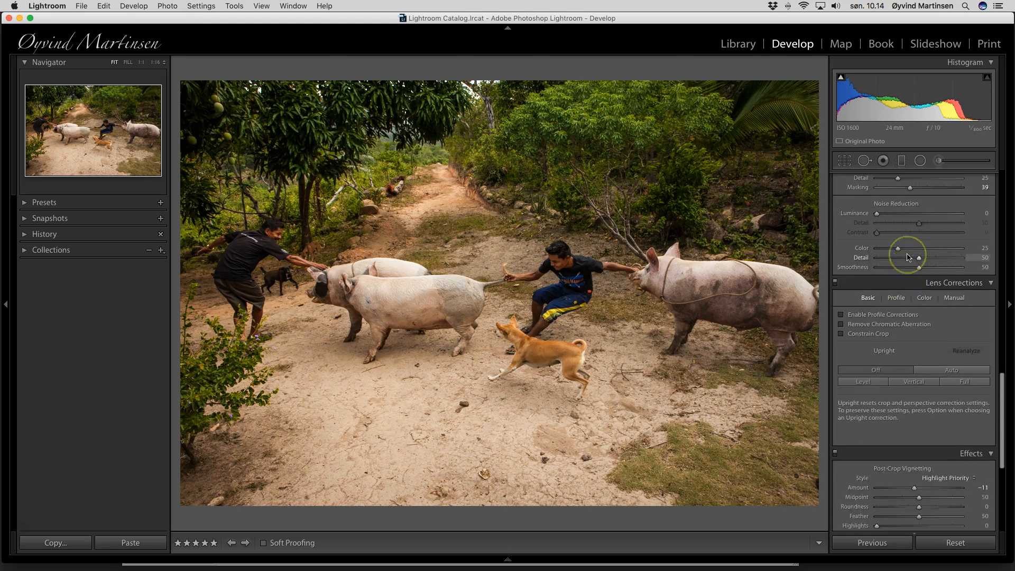
pyautogui.scroll(3, 907, 257)
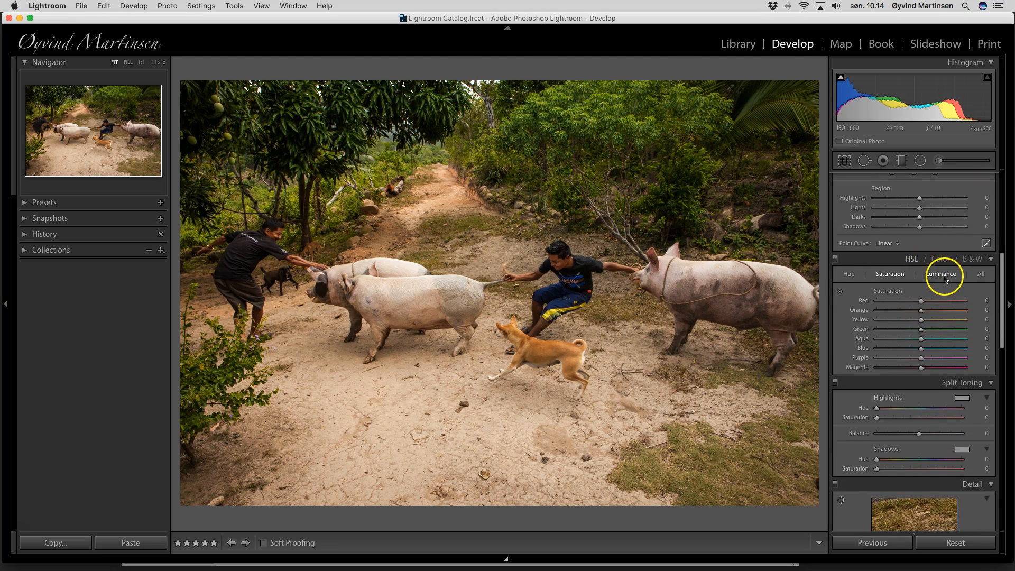
pyautogui.click(945, 279)
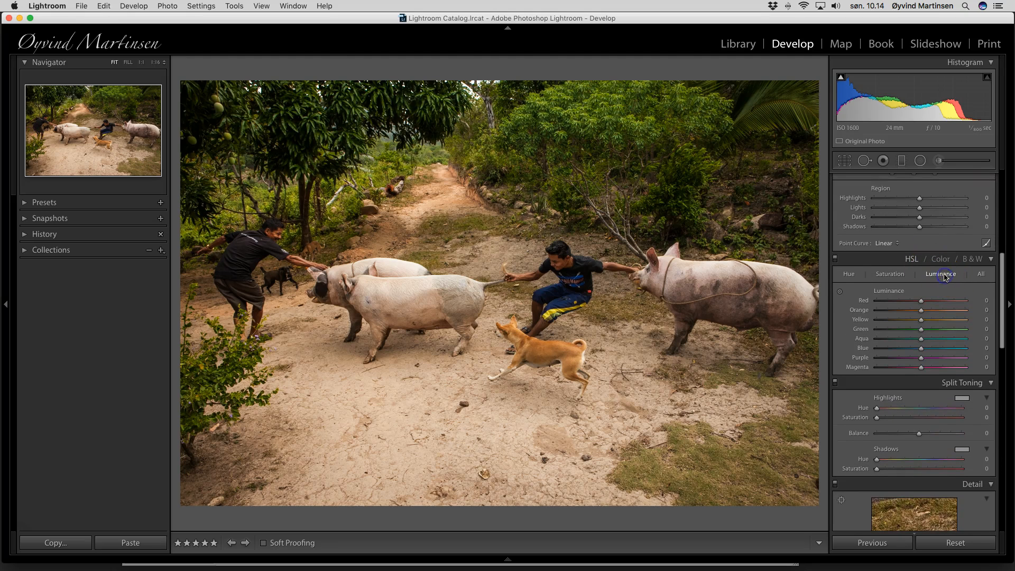
pyautogui.click(922, 331)
pyautogui.moveTo(931, 332)
pyautogui.mouseDown()
pyautogui.moveTo(954, 331)
pyautogui.moveTo(922, 332)
pyautogui.mouseUp()
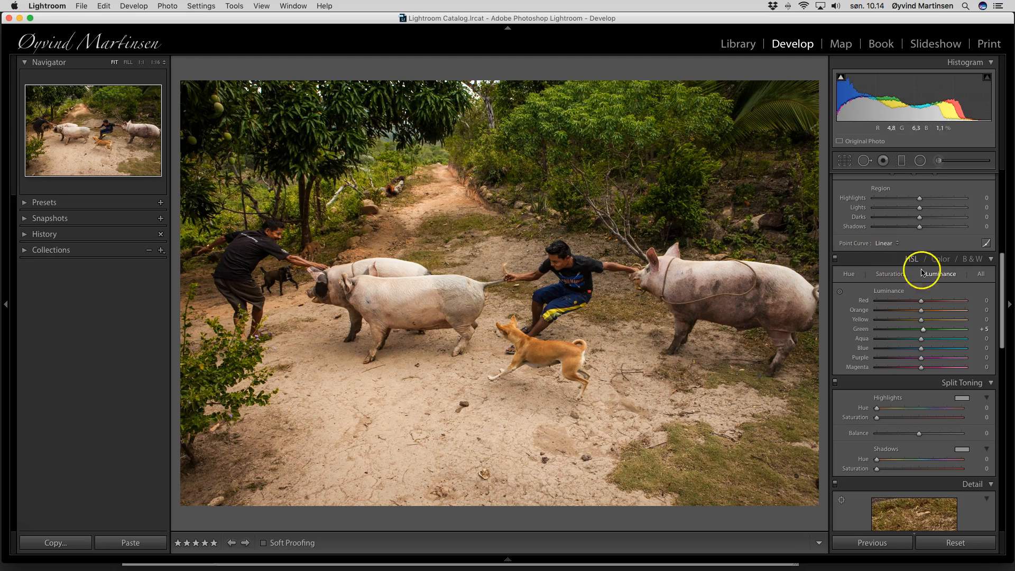
pyautogui.click(923, 330)
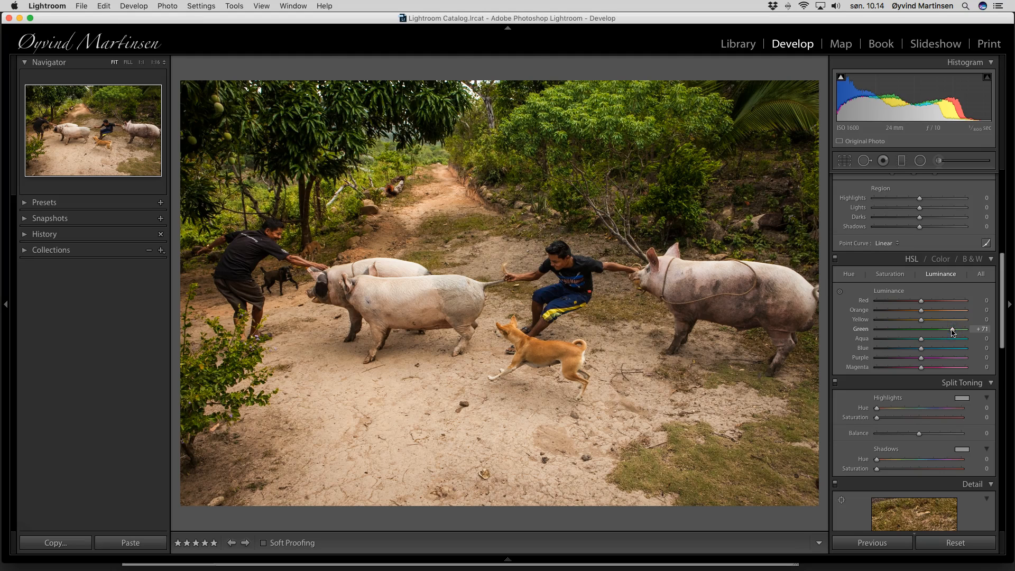
# Raise the HSL Saturation Green slider to +16
pyautogui.click(889, 275)
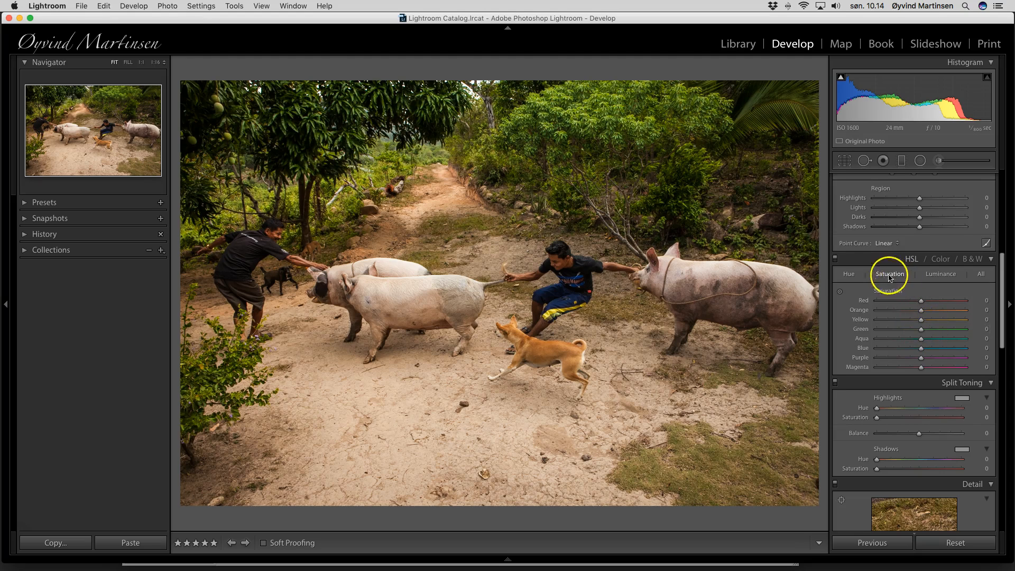
pyautogui.click(921, 330)
pyautogui.moveTo(929, 332)
pyautogui.mouseDown()
pyautogui.moveTo(970, 332)
pyautogui.moveTo(928, 331)
pyautogui.mouseUp()
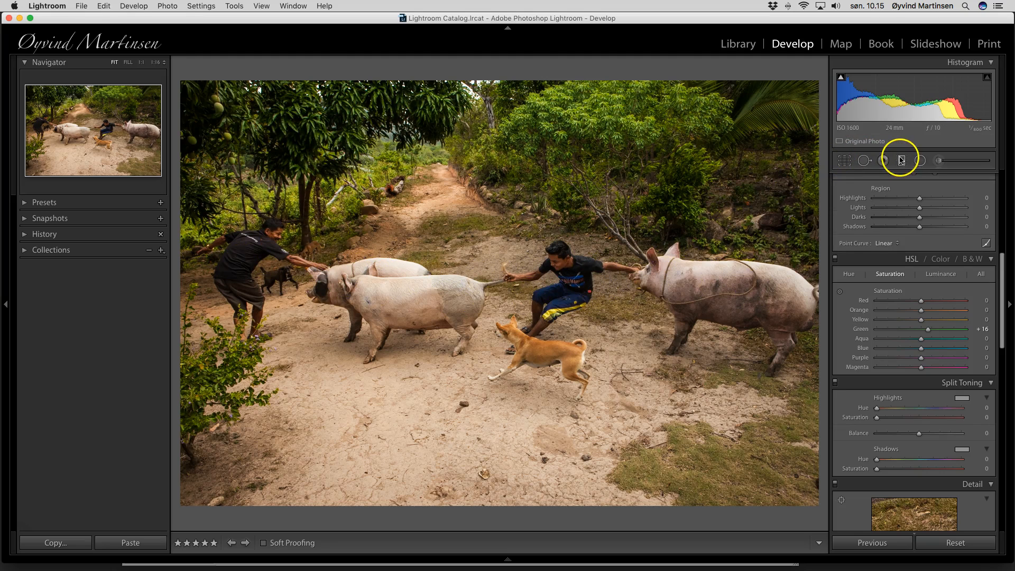
# With the Adjustment Brush and edit pins hidden, paint over the pigs, the boy and the dog
pyautogui.click(943, 163)
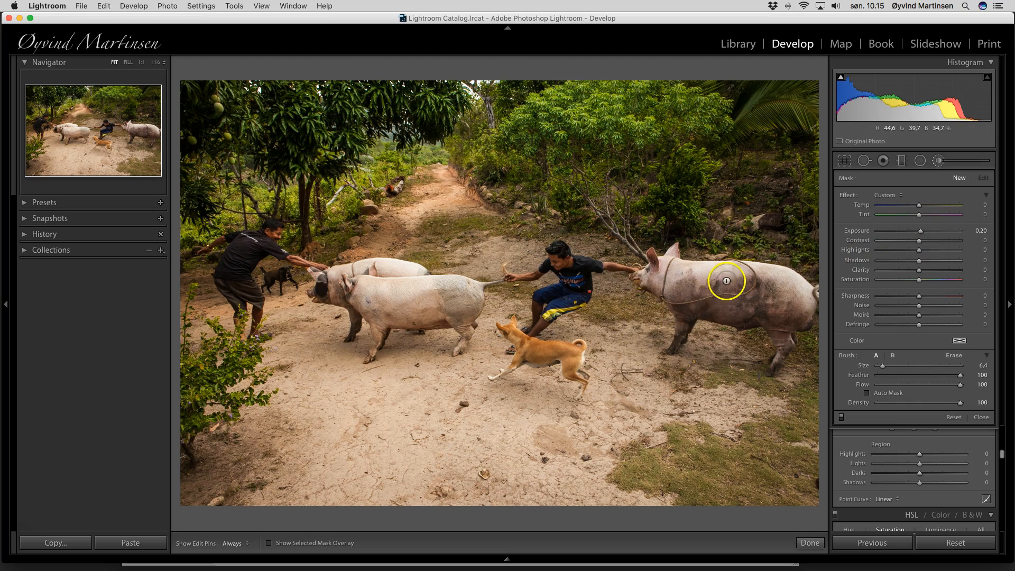
pyautogui.press('h')
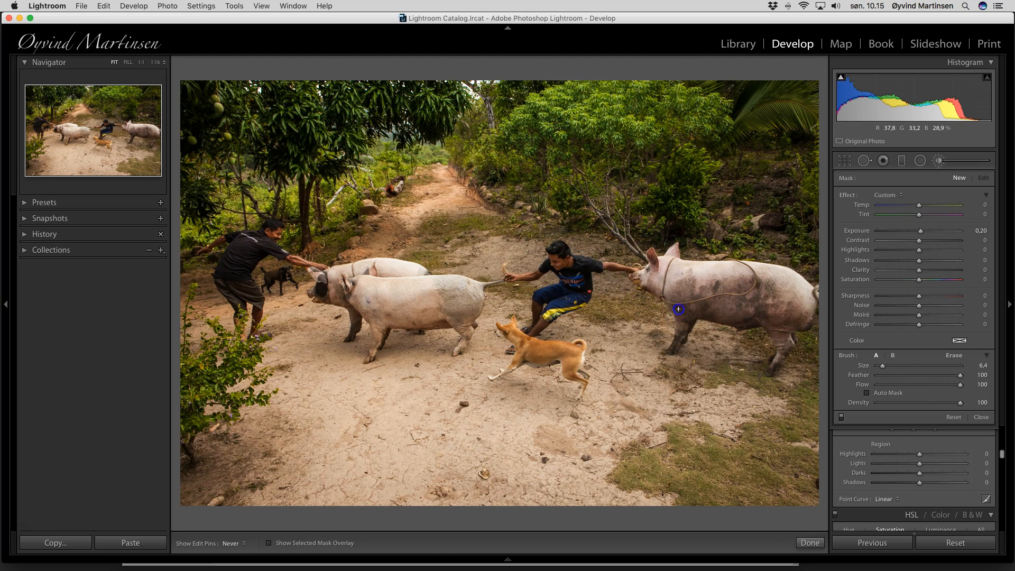
pyautogui.moveTo(664, 277); pyautogui.dragTo(641, 277)
pyautogui.moveTo(571, 268); pyautogui.dragTo(552, 262)
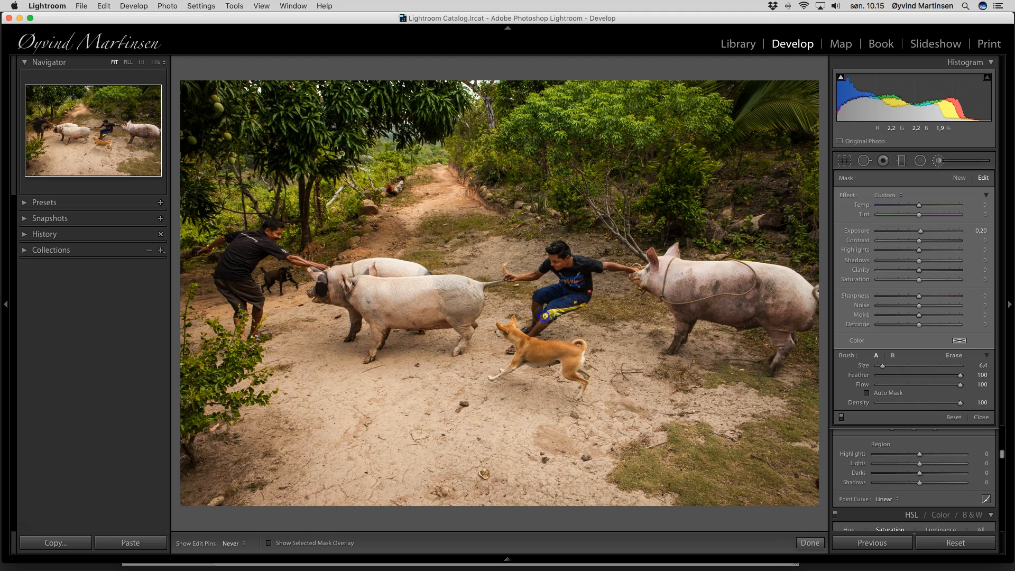
pyautogui.moveTo(517, 331)
pyautogui.mouseDown()
pyautogui.moveTo(509, 338)
pyautogui.moveTo(525, 338)
pyautogui.moveTo(521, 354)
pyautogui.mouseUp()
pyautogui.moveTo(470, 292)
pyautogui.mouseDown()
pyautogui.moveTo(314, 287)
pyautogui.moveTo(365, 310)
pyautogui.moveTo(375, 336)
pyautogui.moveTo(416, 300)
pyautogui.moveTo(461, 323)
pyautogui.moveTo(388, 289)
pyautogui.moveTo(324, 283)
pyautogui.mouseUp()
pyautogui.moveTo(272, 236)
pyautogui.mouseDown()
pyautogui.moveTo(231, 259)
pyautogui.moveTo(243, 259)
pyautogui.moveTo(232, 284)
pyautogui.moveTo(244, 305)
pyautogui.moveTo(233, 278)
pyautogui.moveTo(266, 239)
pyautogui.moveTo(230, 262)
pyautogui.moveTo(239, 314)
pyautogui.moveTo(240, 278)
pyautogui.moveTo(267, 242)
pyautogui.mouseUp()
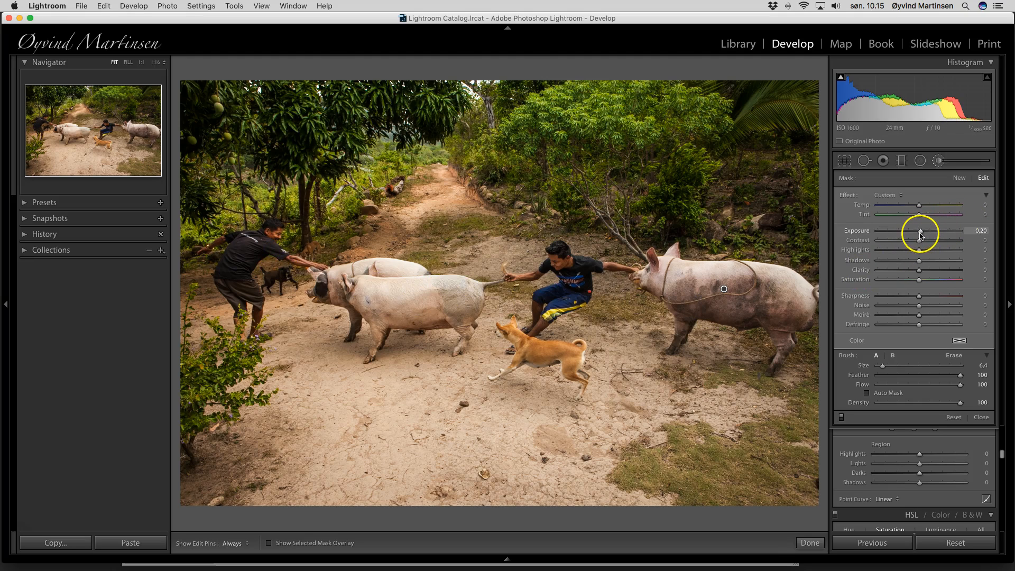
# Set the painted mask's Exposure to 0.51 and close the brush
pyautogui.click(920, 232)
pyautogui.moveTo(920, 233); pyautogui.dragTo(924, 236)
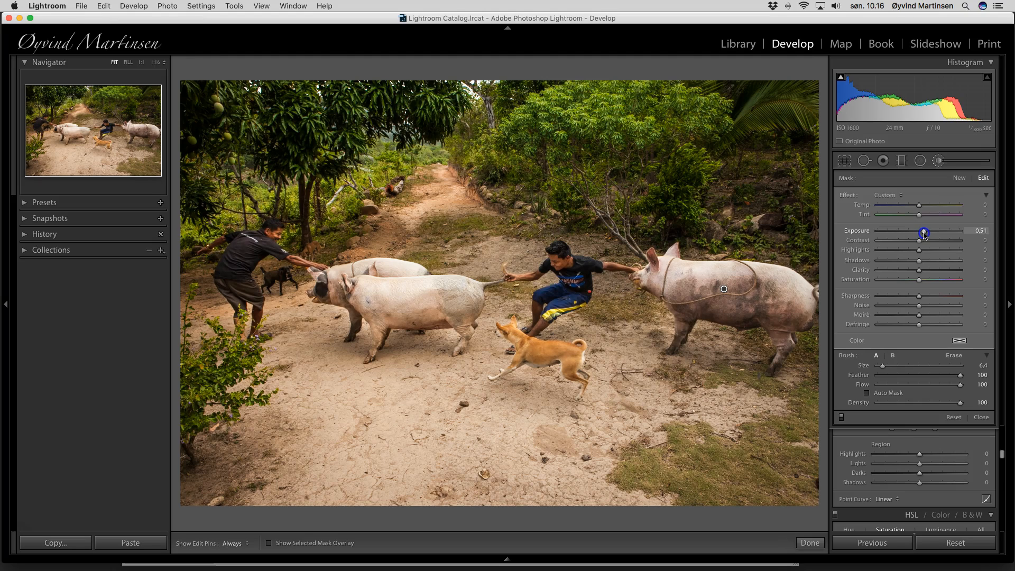
pyautogui.moveTo(924, 235); pyautogui.dragTo(923, 234)
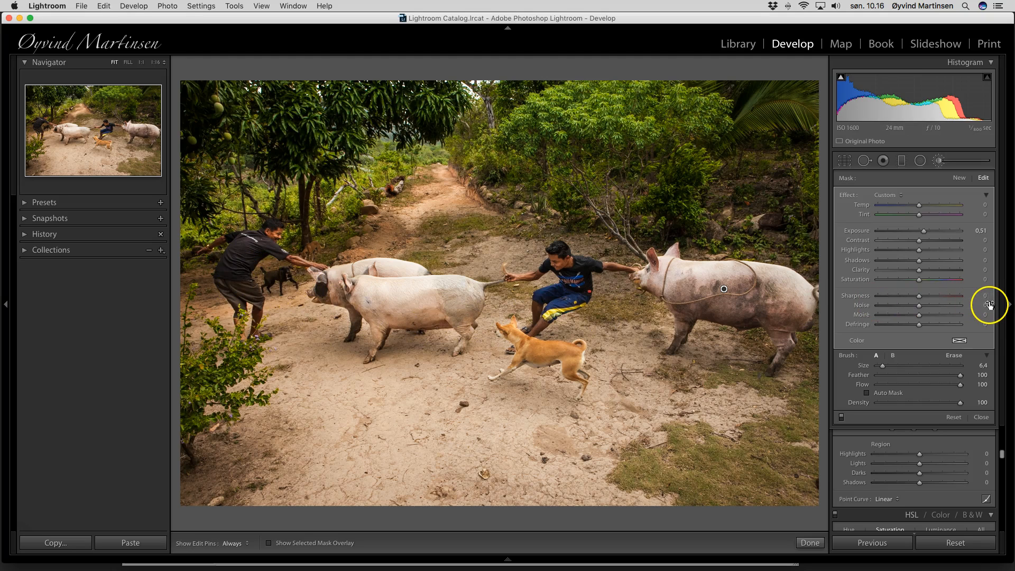
pyautogui.click(981, 418)
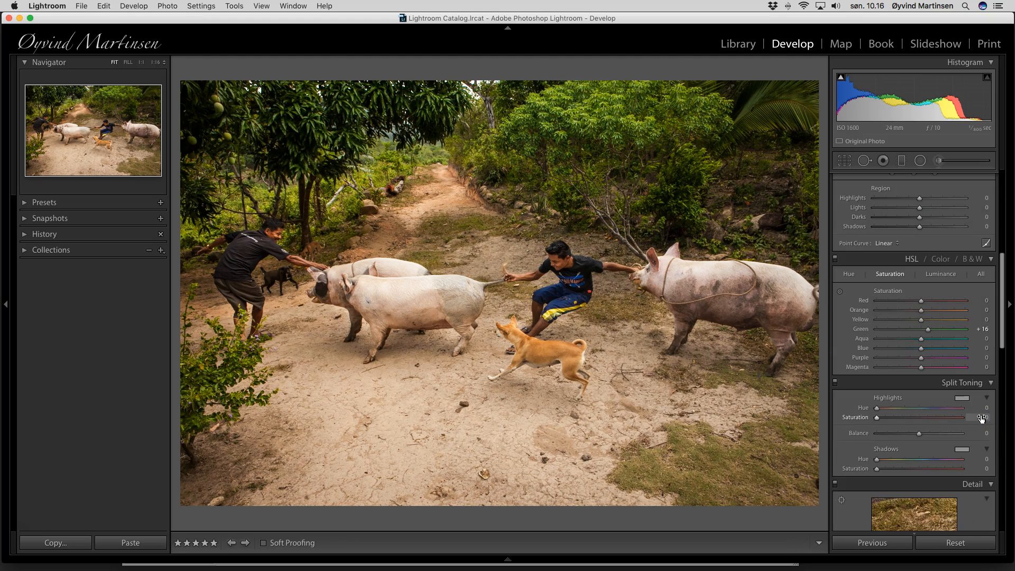
# Close the Adjustment Brush and move on to the night pig-roast photo
pyautogui.moveTo(981, 417); pyautogui.dragTo(967, 417)
pyautogui.press('Right')
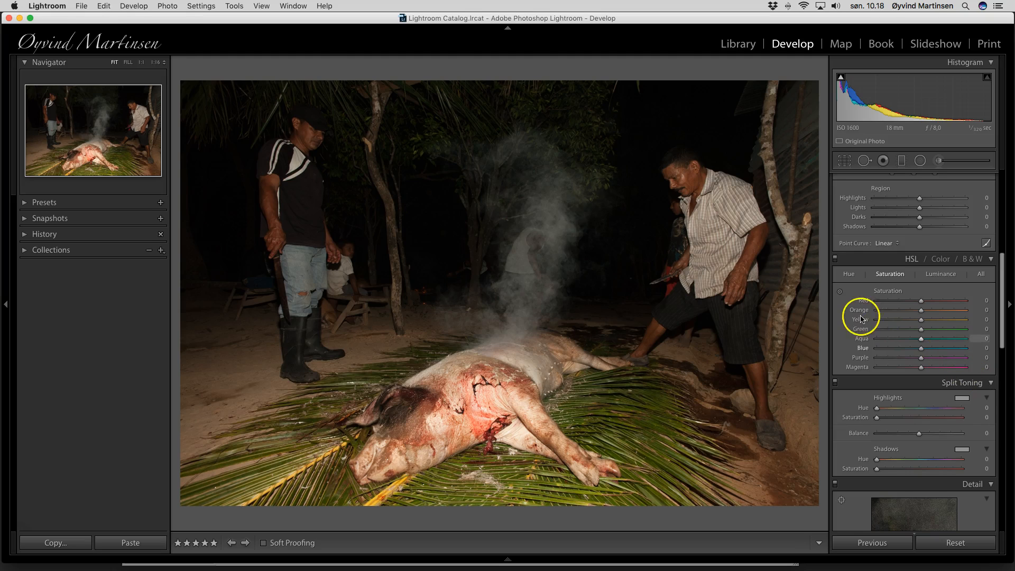
# Set Clarity +24, Vibrance +45, Contrast +21, Exposure +0.15 and Temp 5567 on the night photo
pyautogui.scroll(10, 897, 262)
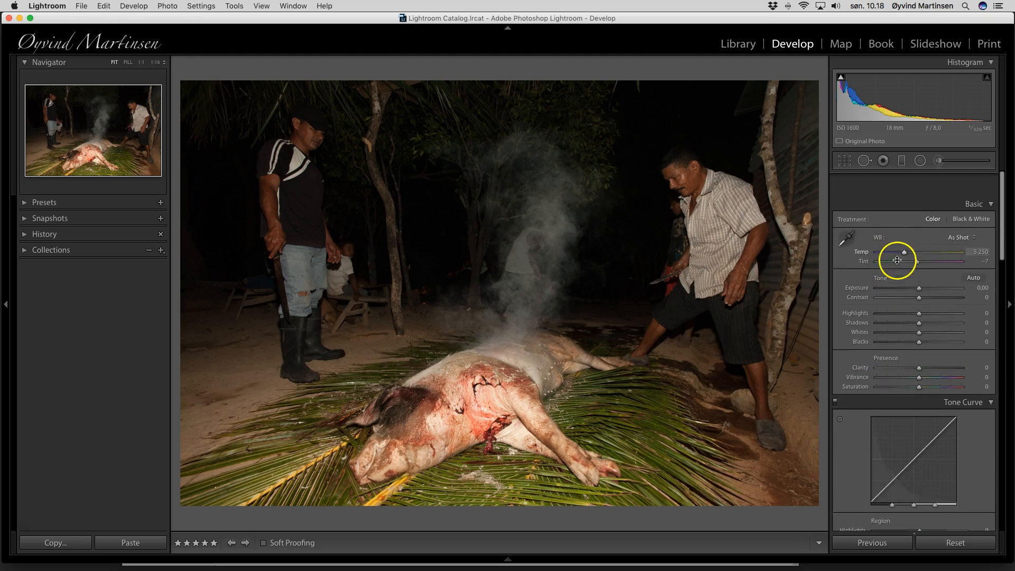
pyautogui.moveTo(919, 345); pyautogui.dragTo(937, 355)
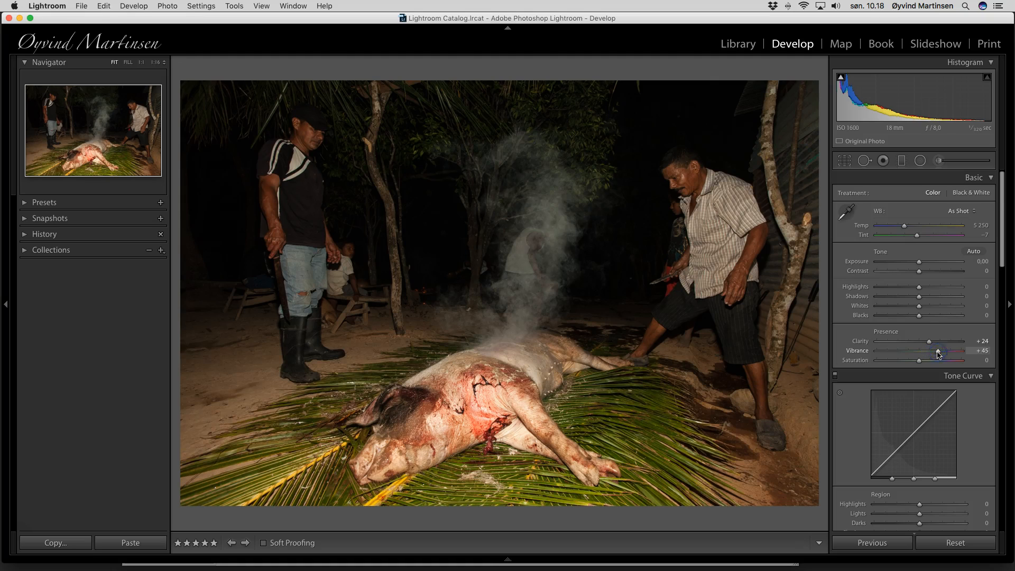
pyautogui.moveTo(921, 274); pyautogui.dragTo(929, 275)
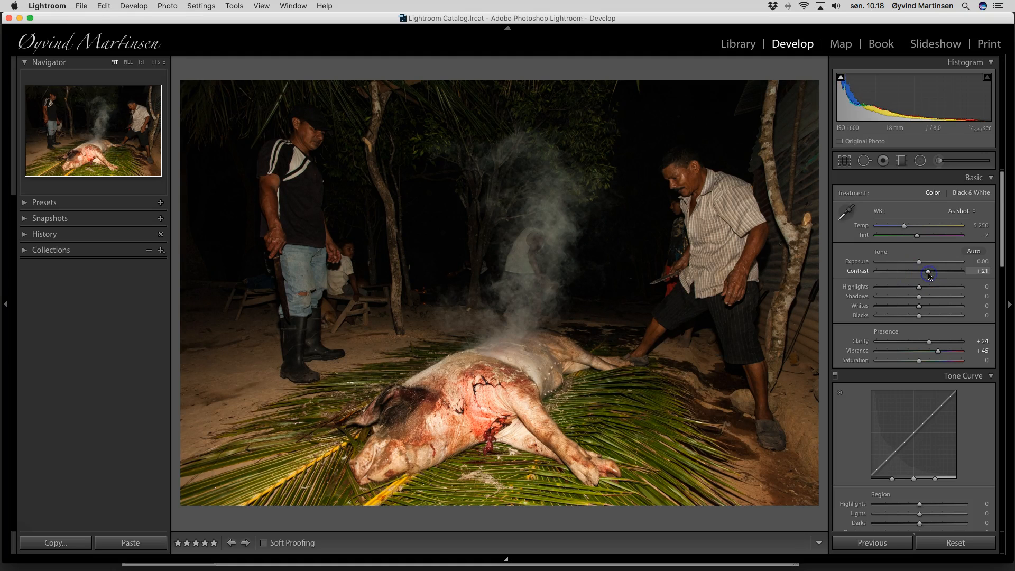
pyautogui.click(918, 263)
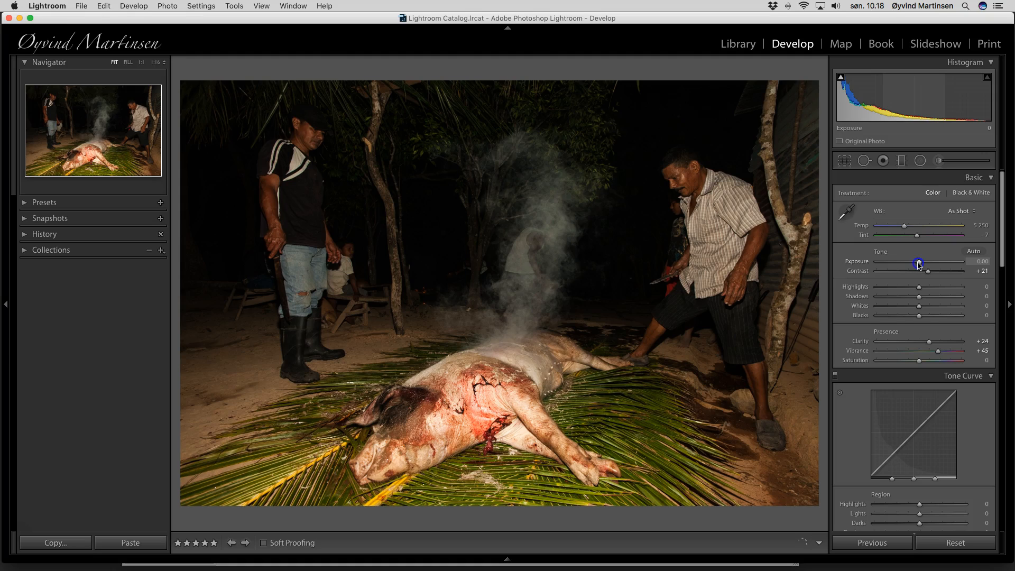
pyautogui.moveTo(918, 263); pyautogui.dragTo(920, 264)
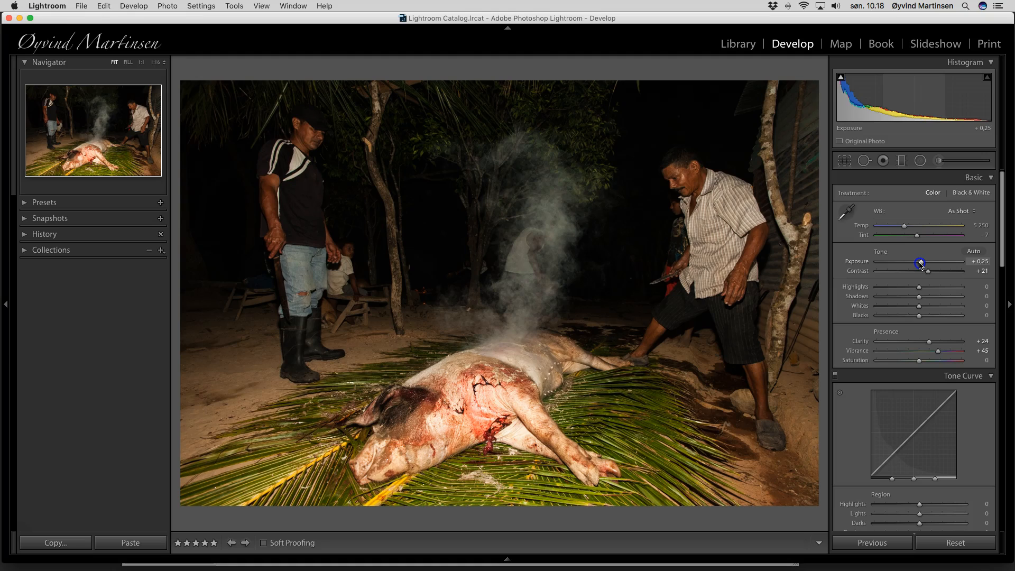
pyautogui.moveTo(920, 264); pyautogui.dragTo(919, 263)
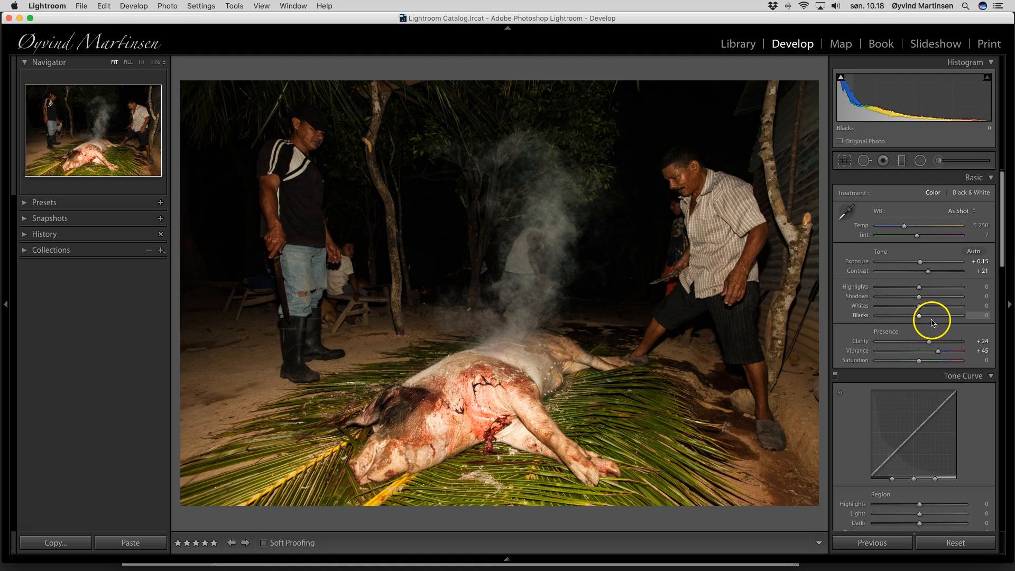
pyautogui.click(904, 226)
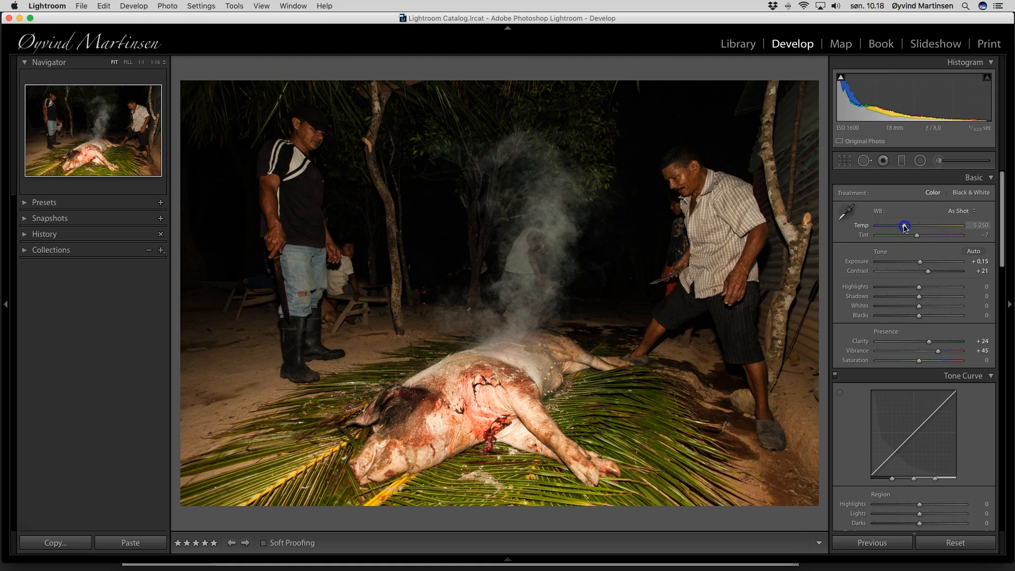
pyautogui.moveTo(905, 226); pyautogui.dragTo(906, 226)
# Give the night photo sharpening Amount 58, Radius 1.1 and Masking 40
pyautogui.scroll(-10, 936, 278)
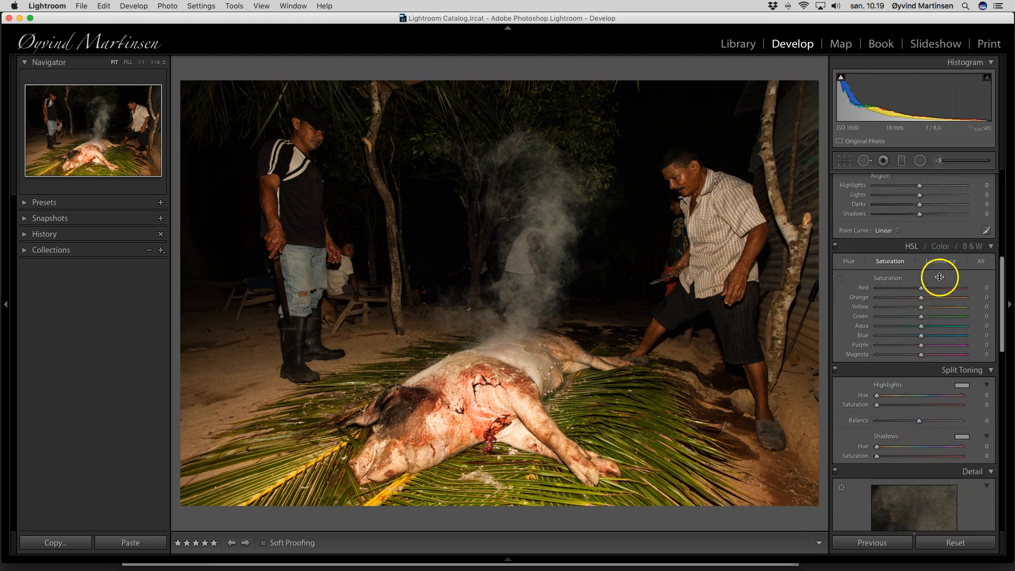
pyautogui.scroll(-5, 940, 277)
pyautogui.scroll(-3, 888, 468)
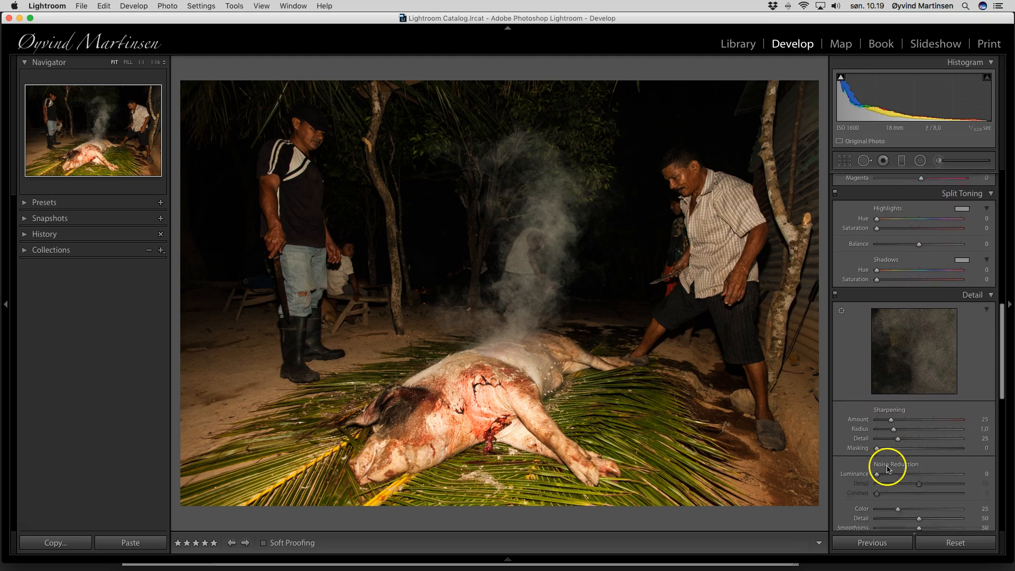
pyautogui.moveTo(892, 406); pyautogui.dragTo(909, 406)
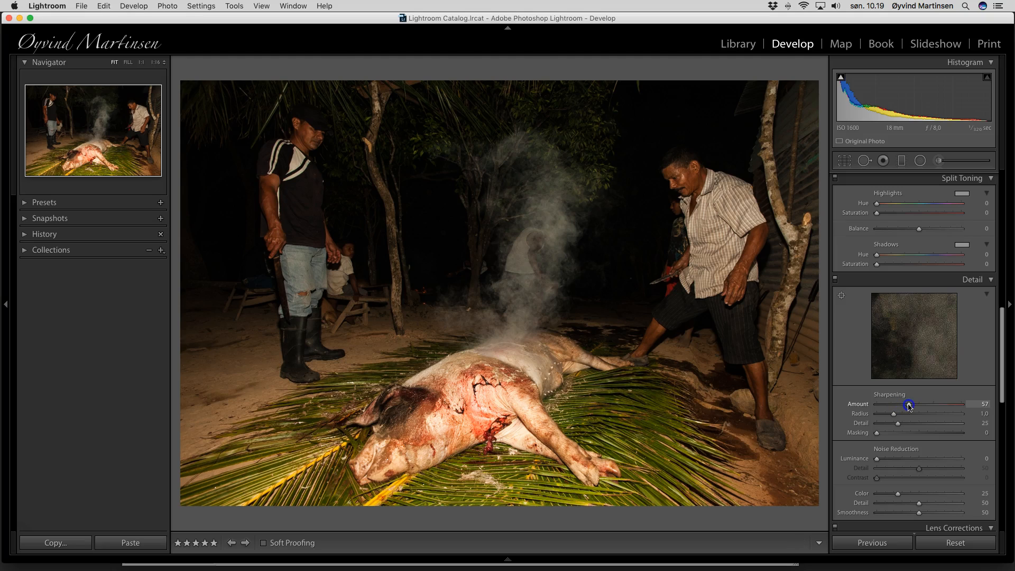
pyautogui.moveTo(893, 415); pyautogui.dragTo(910, 436)
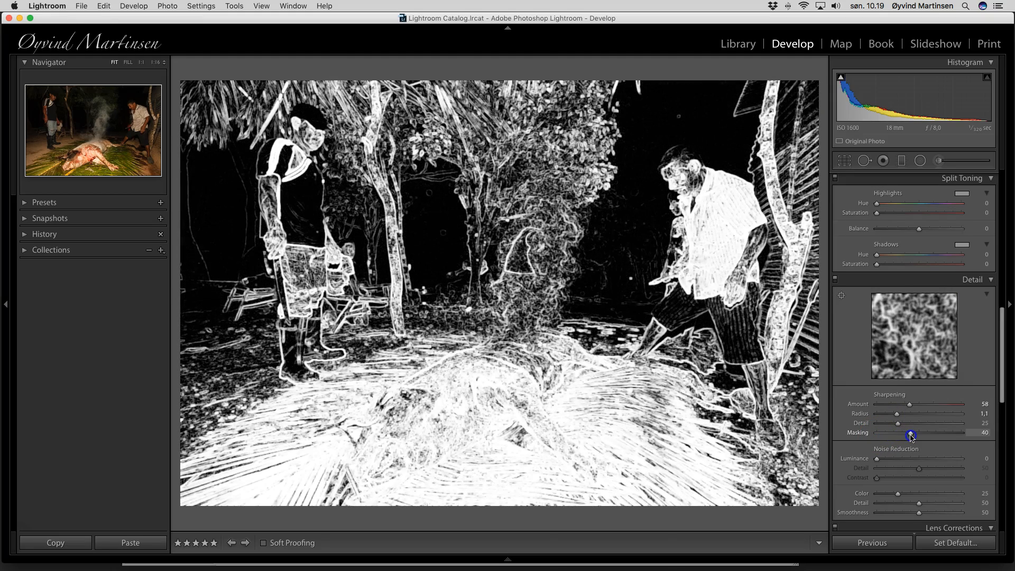
pyautogui.moveTo(911, 436); pyautogui.dragTo(911, 437)
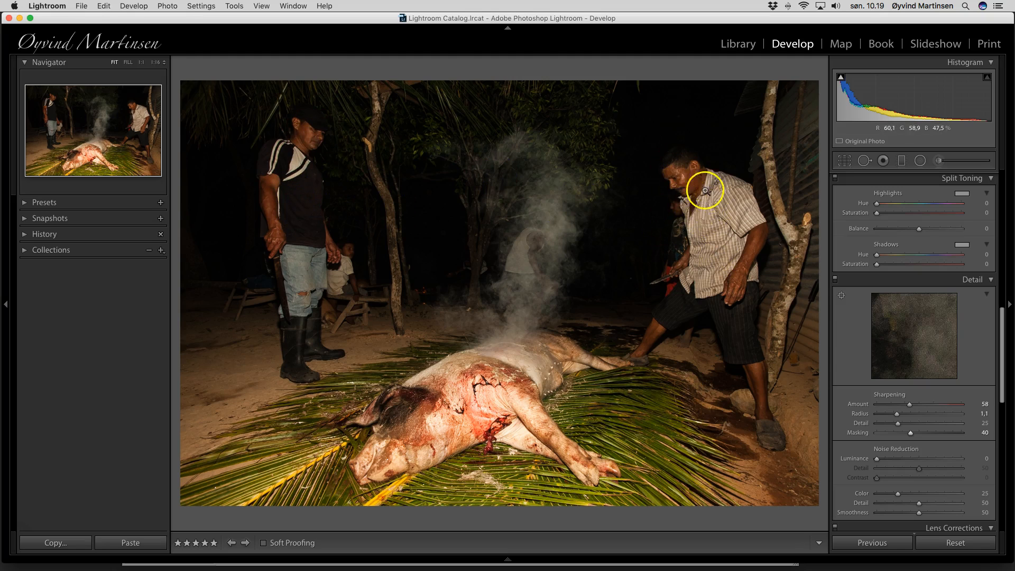
# Brush over the right-hand man's face, shirt and shorts at Exposure 0.57
pyautogui.click(942, 164)
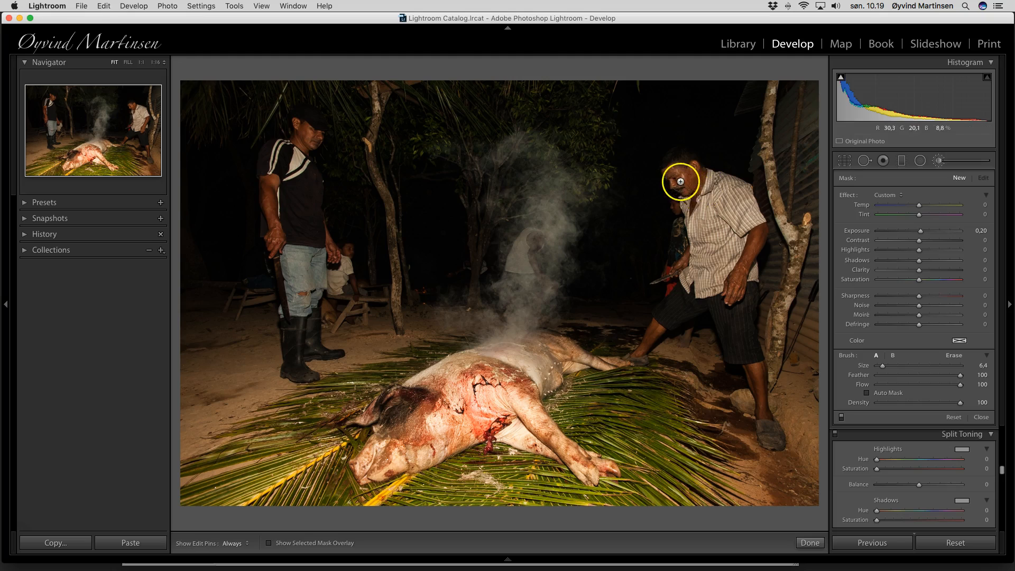
pyautogui.moveTo(681, 181)
pyautogui.mouseDown()
pyautogui.moveTo(703, 205)
pyautogui.moveTo(699, 249)
pyautogui.moveTo(702, 228)
pyautogui.moveTo(724, 250)
pyautogui.moveTo(736, 218)
pyautogui.moveTo(749, 264)
pyautogui.moveTo(737, 281)
pyautogui.moveTo(745, 201)
pyautogui.moveTo(670, 175)
pyautogui.moveTo(685, 181)
pyautogui.moveTo(709, 235)
pyautogui.moveTo(692, 281)
pyautogui.moveTo(741, 302)
pyautogui.mouseUp()
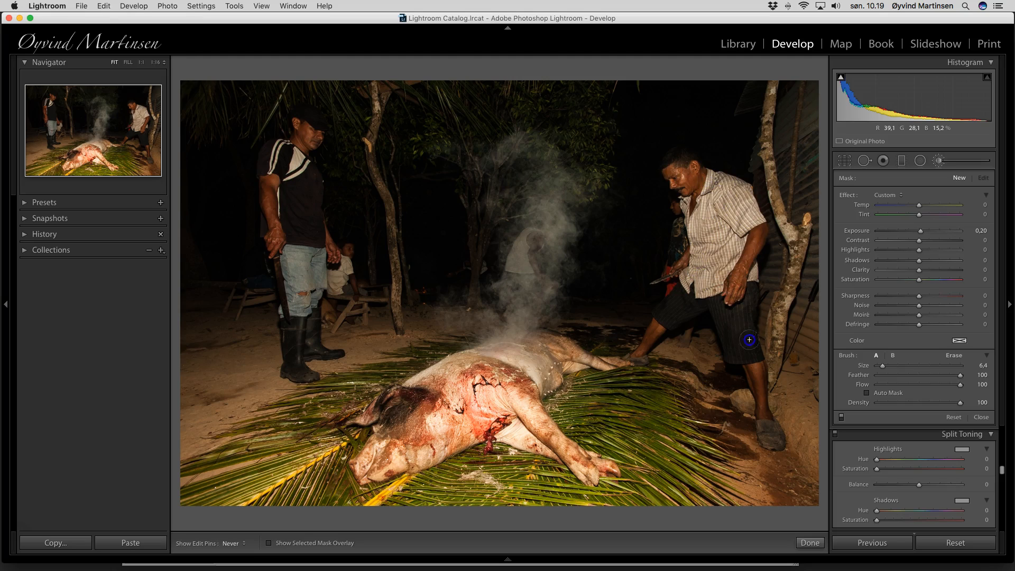
pyautogui.moveTo(764, 403)
pyautogui.mouseDown()
pyautogui.moveTo(730, 299)
pyautogui.moveTo(708, 279)
pyautogui.moveTo(640, 346)
pyautogui.mouseUp()
pyautogui.moveTo(704, 260); pyautogui.dragTo(730, 235)
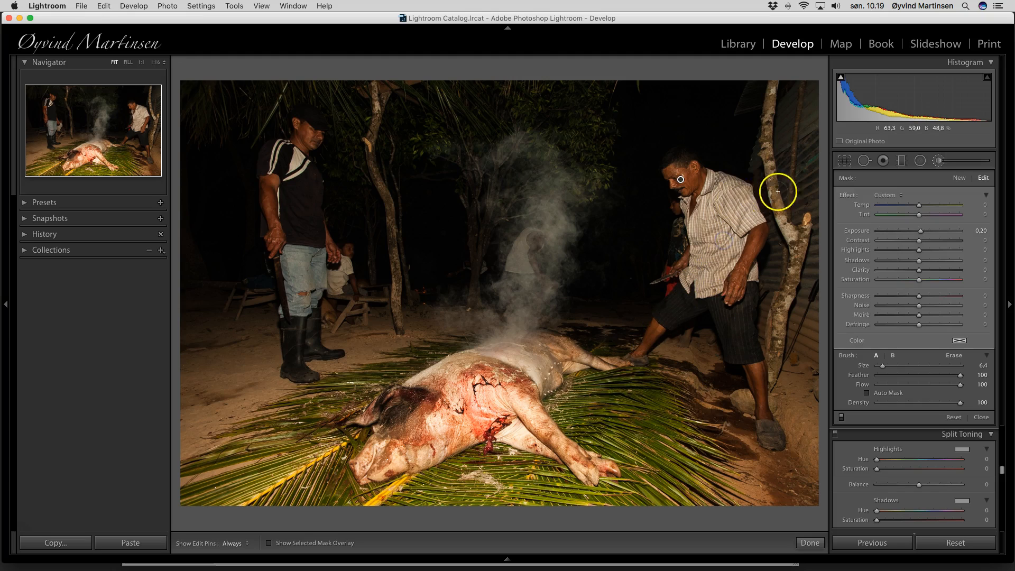
pyautogui.moveTo(918, 230); pyautogui.dragTo(920, 233)
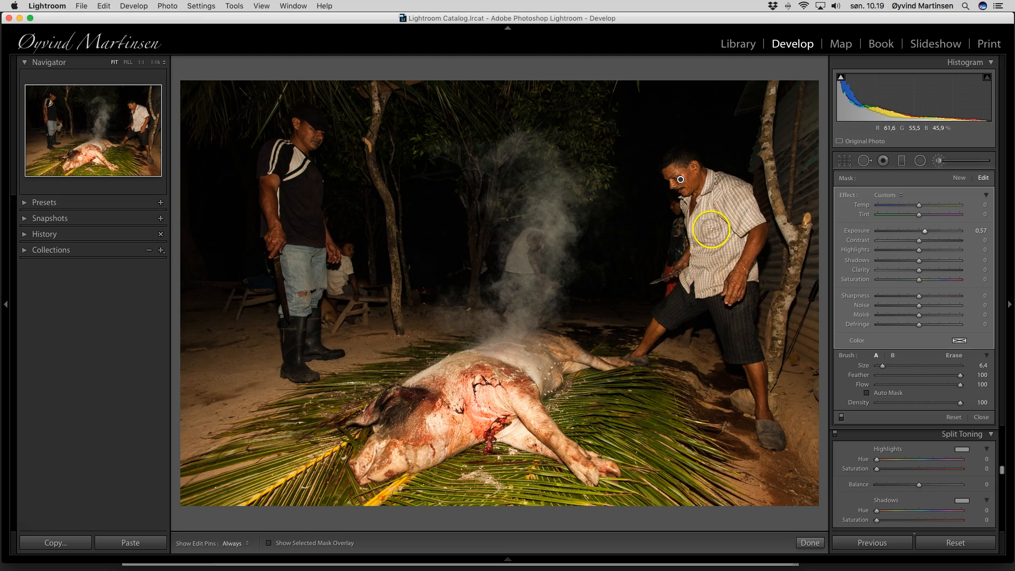
pyautogui.moveTo(714, 232)
pyautogui.mouseDown()
pyautogui.moveTo(744, 223)
pyautogui.moveTo(656, 202)
pyautogui.mouseUp()
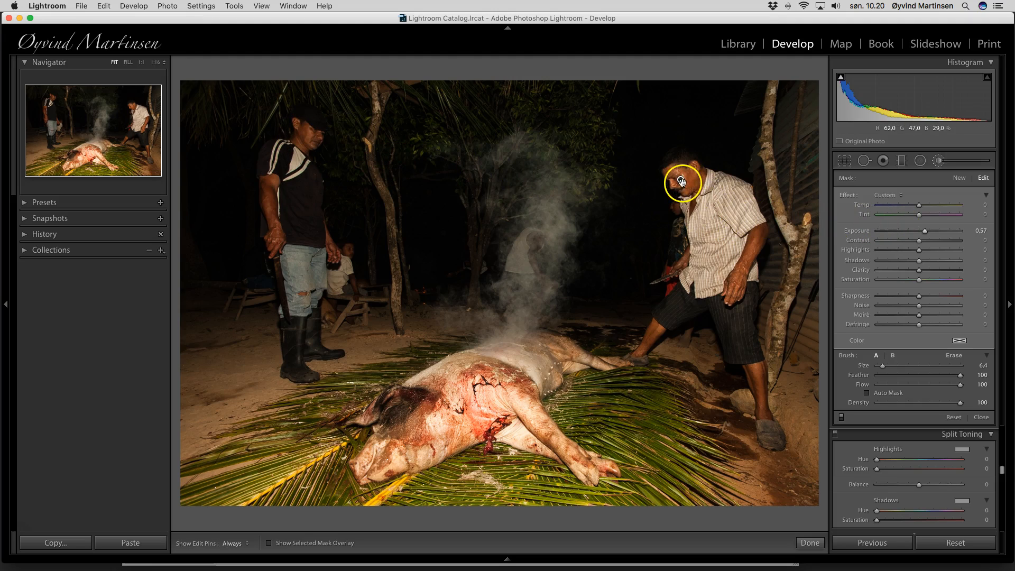
# Start a new brush, then reselect the right man's face pin to check it
pyautogui.click(960, 180)
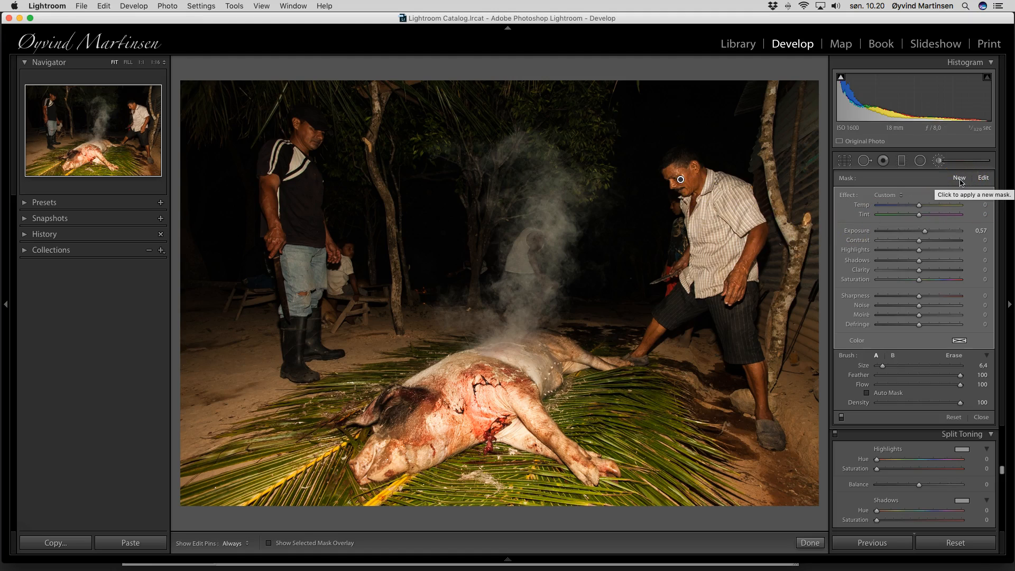
pyautogui.click(960, 180)
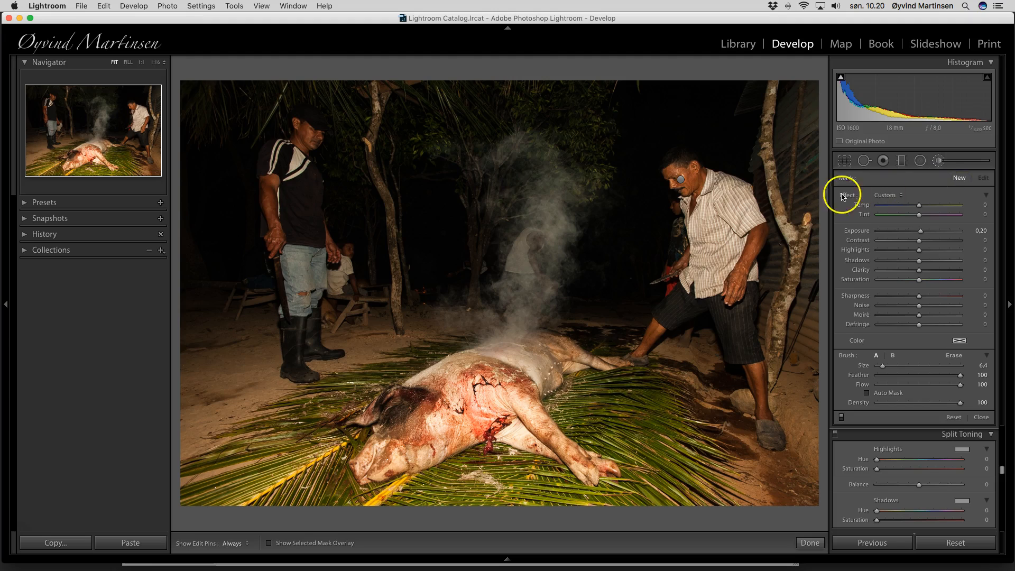
pyautogui.click(680, 181)
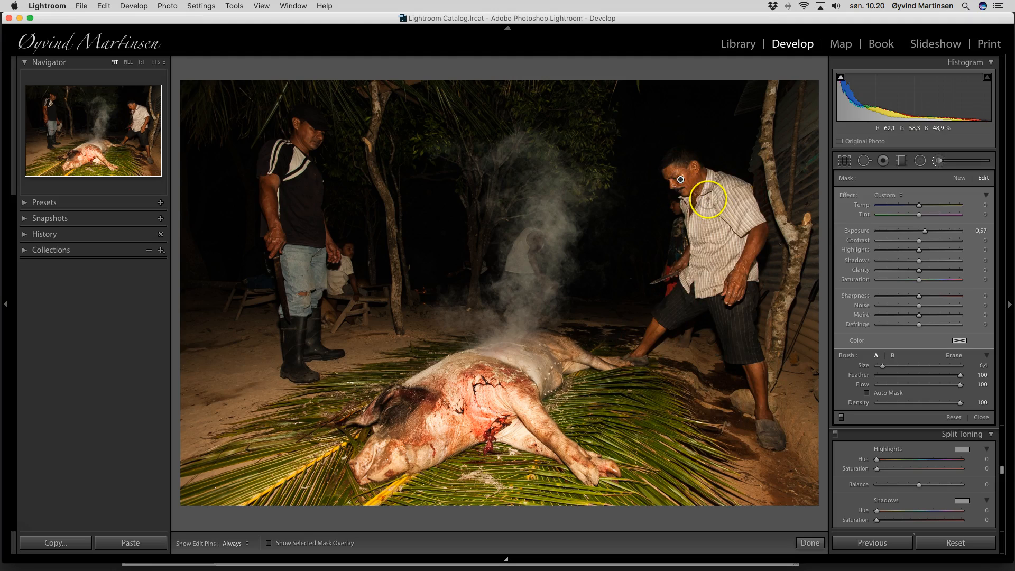
# Paint a new, pin-hidden brush on the left man's face at Exposure +0.64, then close
pyautogui.click(959, 178)
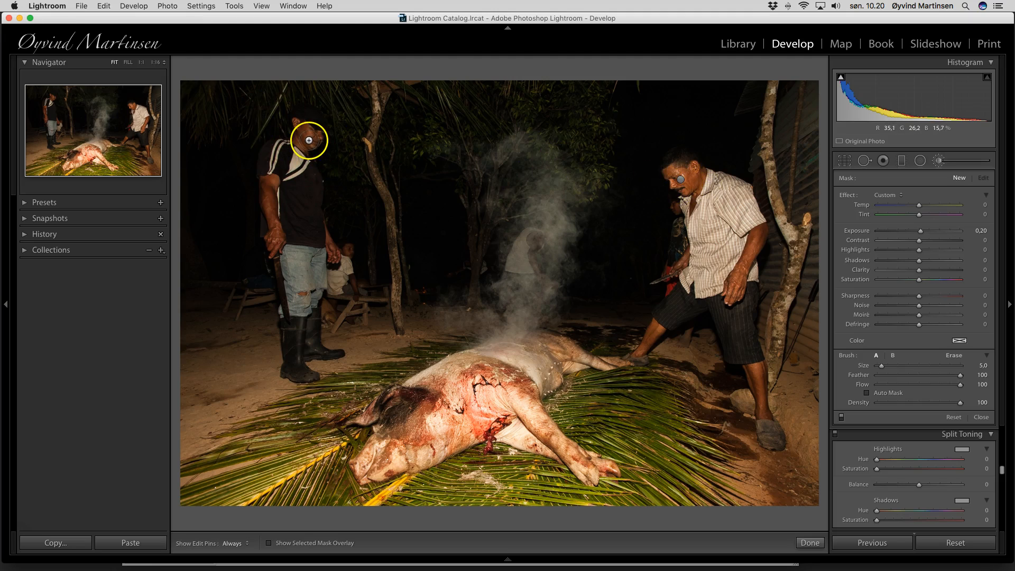
pyautogui.press('h')
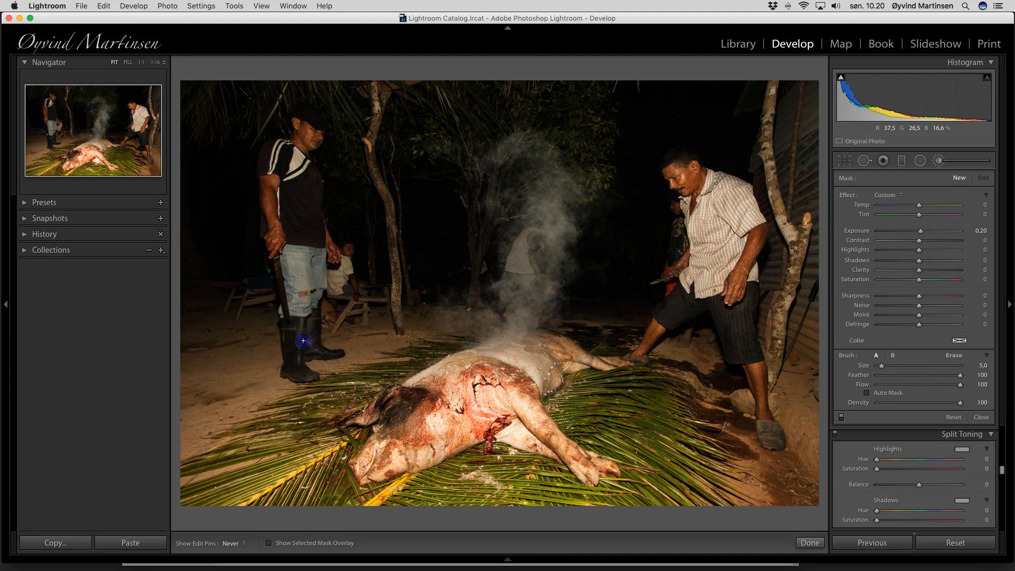
pyautogui.click(311, 128)
pyautogui.moveTo(920, 232); pyautogui.dragTo(925, 232)
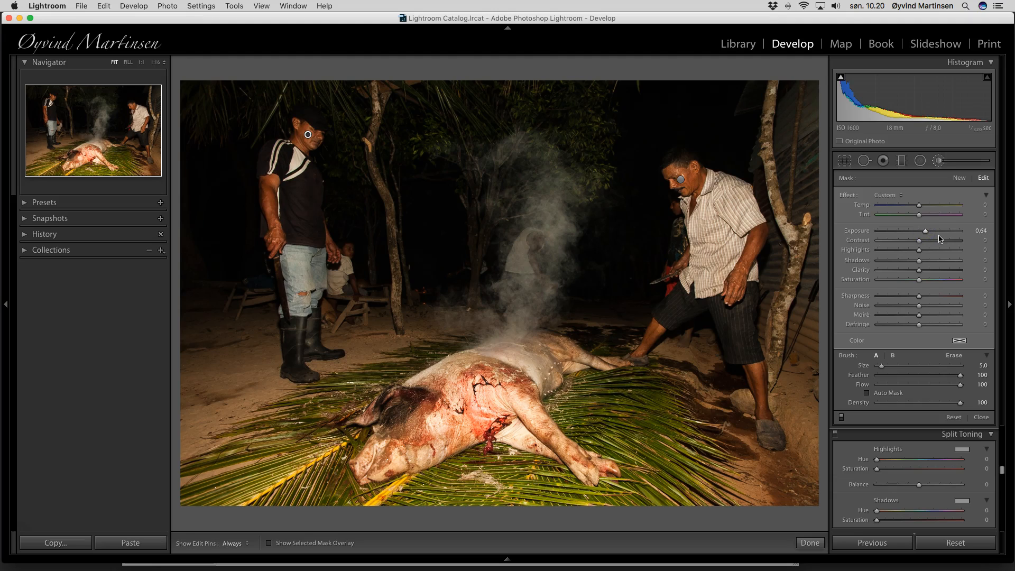
pyautogui.click(981, 418)
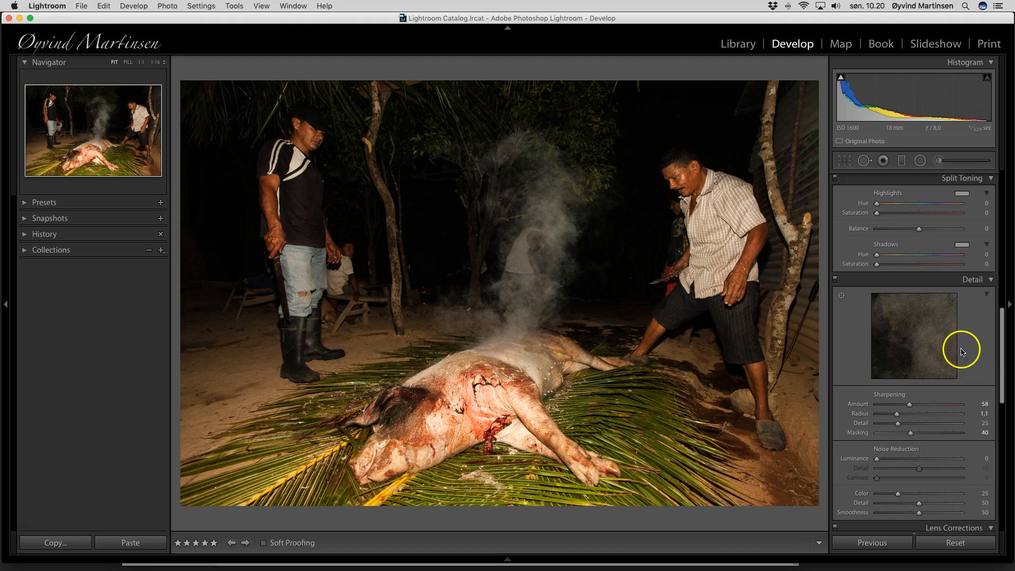
# Raise global Contrast to +27 and Saturation to +4 in the Basic panel
pyautogui.scroll(10, 962, 351)
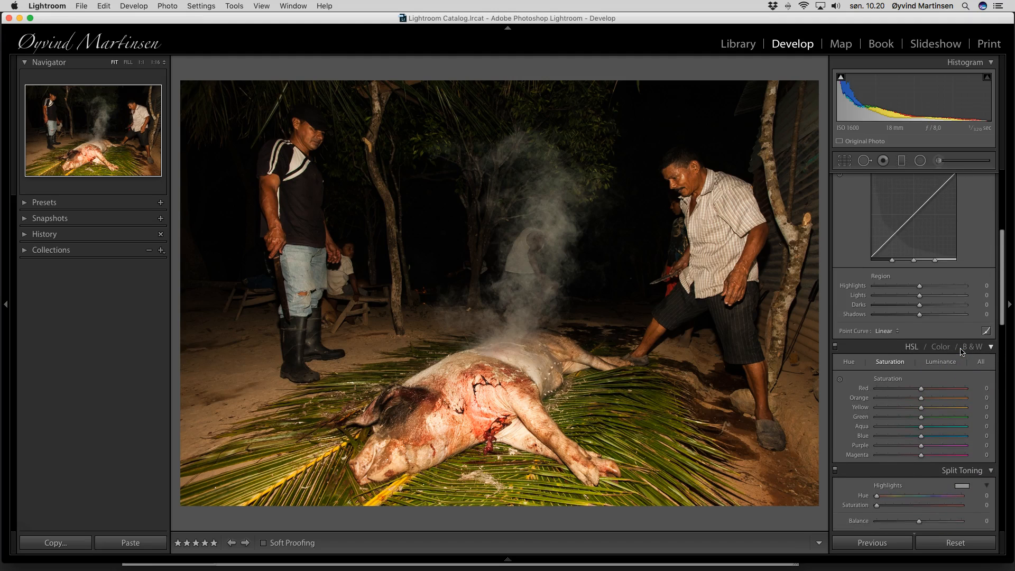
pyautogui.scroll(5, 962, 351)
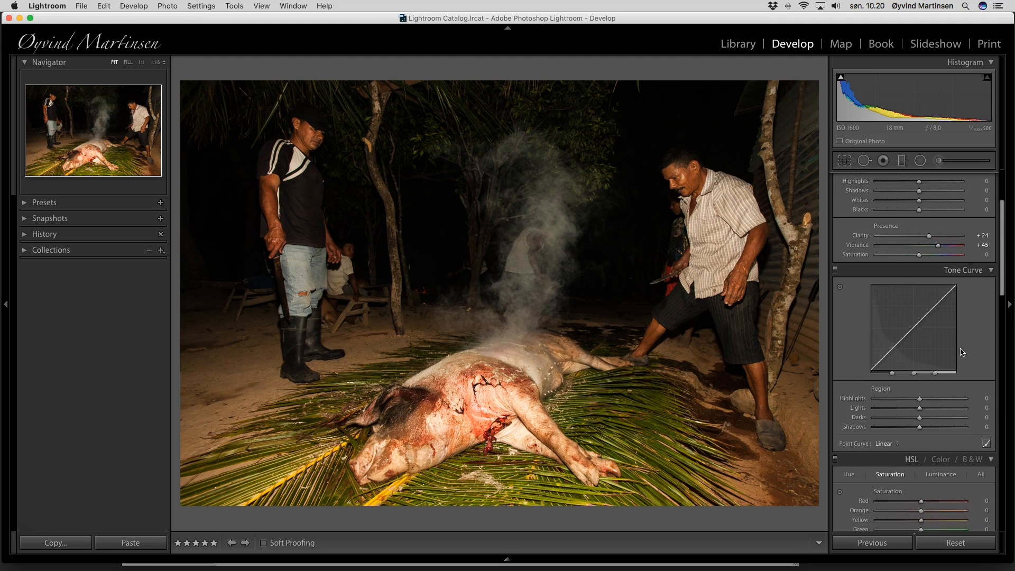
pyautogui.scroll(5, 962, 351)
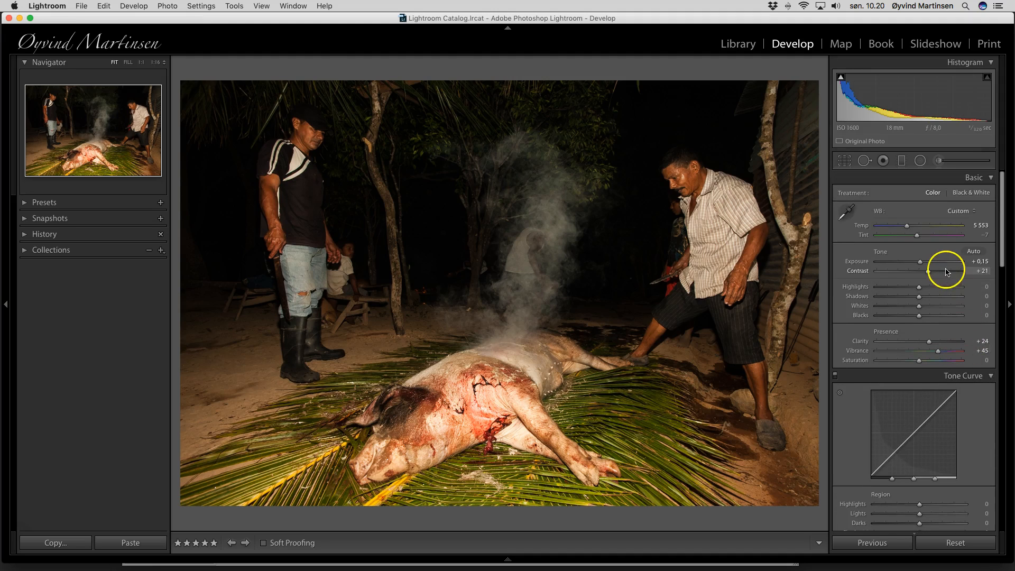
pyautogui.moveTo(927, 271); pyautogui.dragTo(931, 274)
pyautogui.click(919, 361)
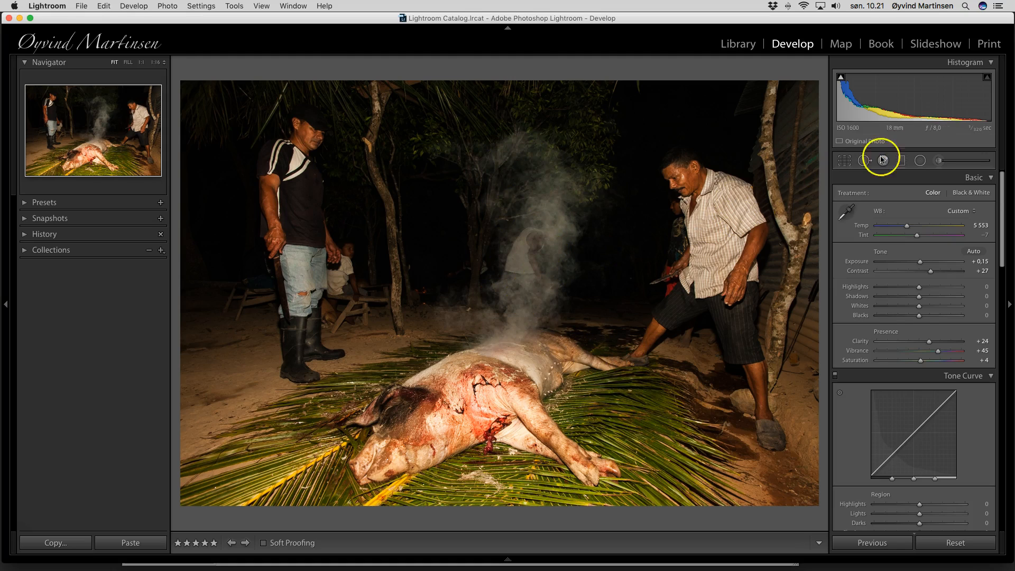
# Brush a +0.23 exposure adjustment over the smoke above the pig and close the brush panel
pyautogui.click(937, 161)
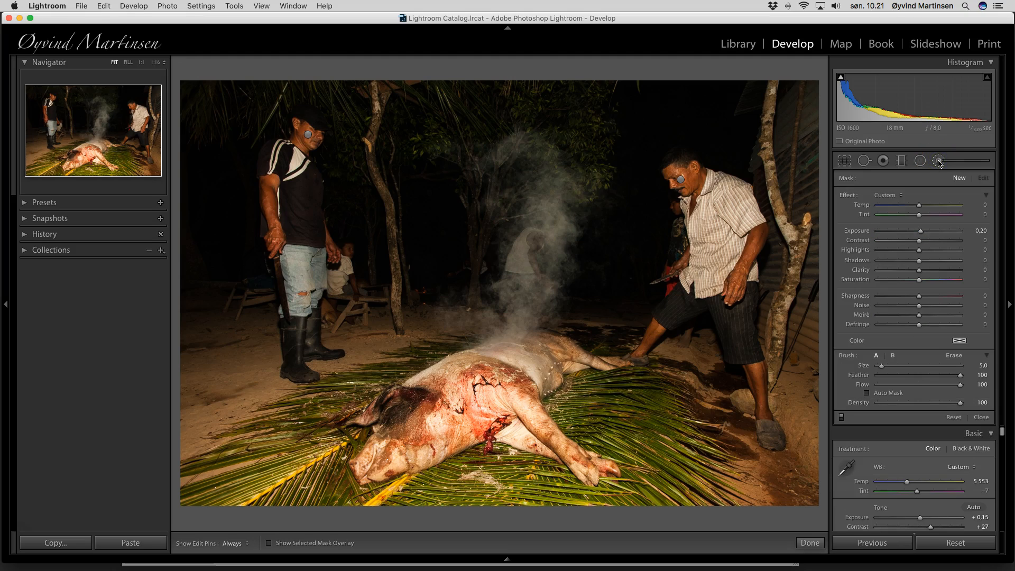
pyautogui.scroll(6, 521, 291)
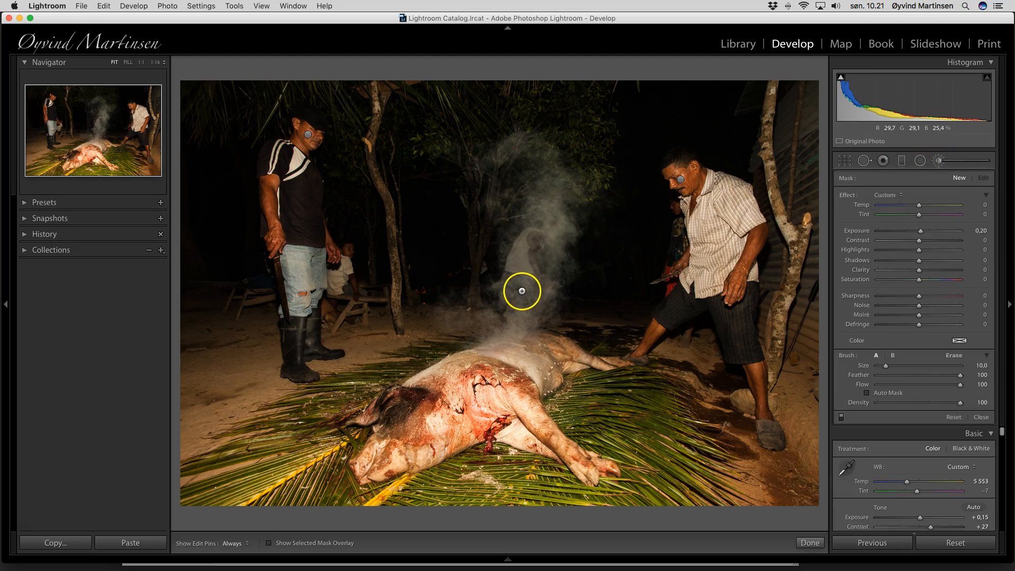
pyautogui.press('h')
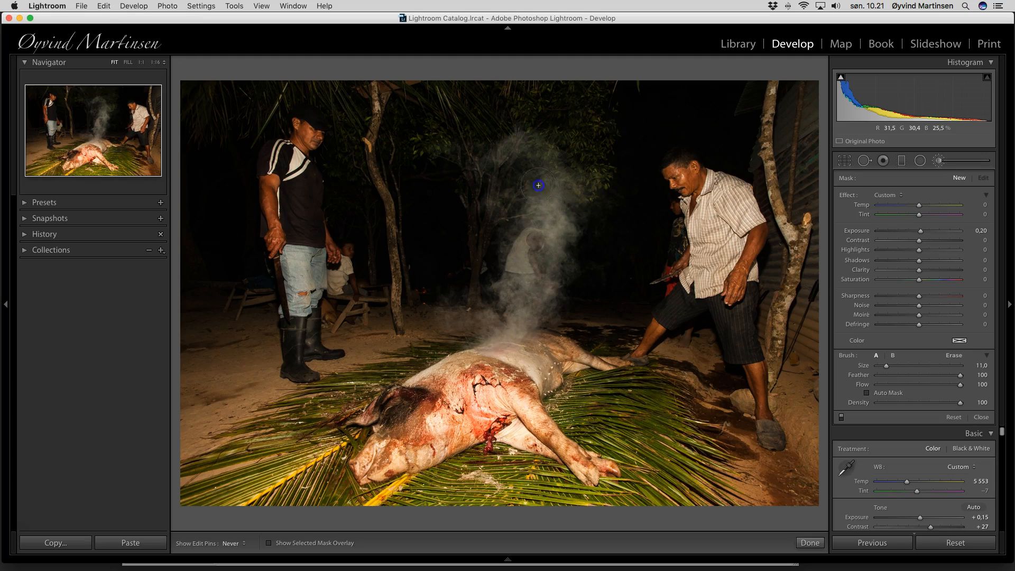
pyautogui.moveTo(506, 155)
pyautogui.mouseDown()
pyautogui.moveTo(536, 156)
pyautogui.moveTo(544, 209)
pyautogui.moveTo(517, 288)
pyautogui.moveTo(540, 273)
pyautogui.moveTo(528, 296)
pyautogui.mouseUp()
pyautogui.click(922, 232)
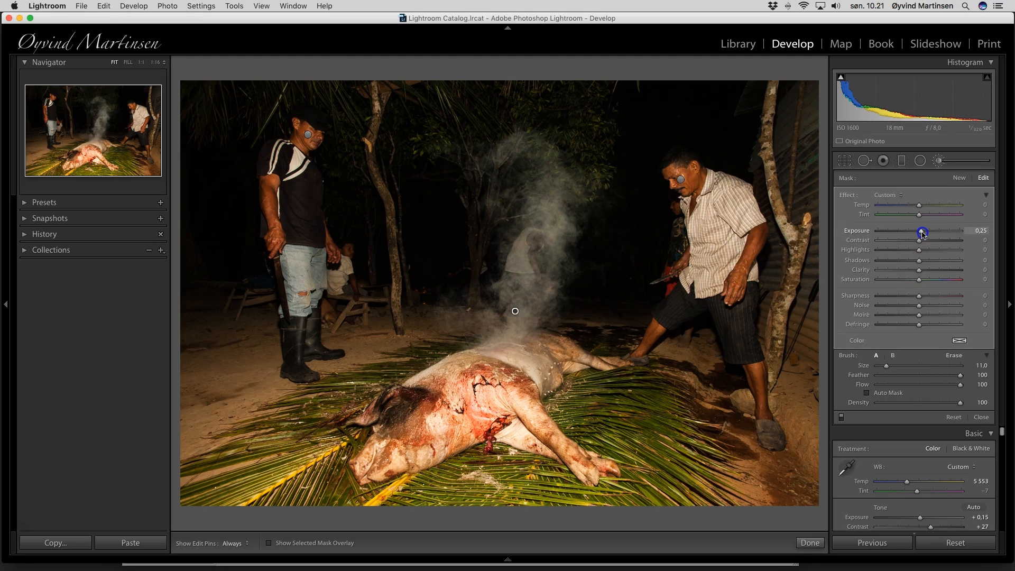
pyautogui.click(980, 418)
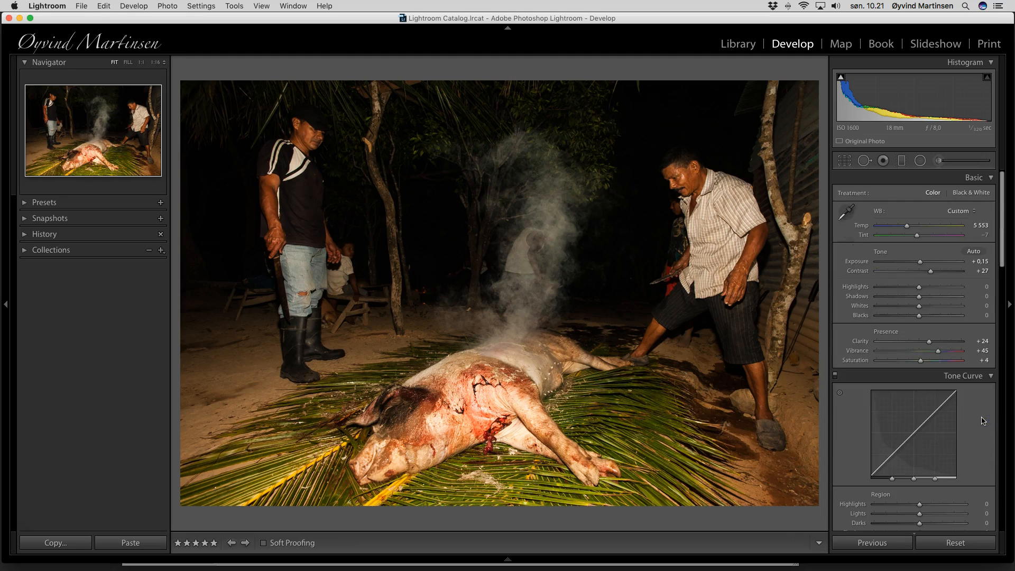
# Preview the pig photo in Lights Out, restore the panels, and advance to the canoe photo
pyautogui.press('l')
pyautogui.press('l')
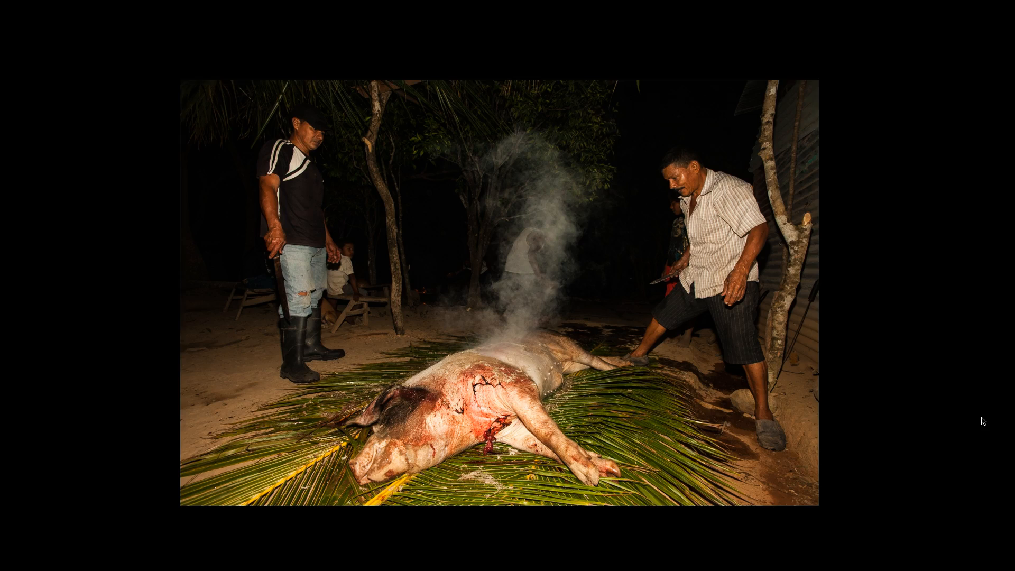
pyautogui.press('l')
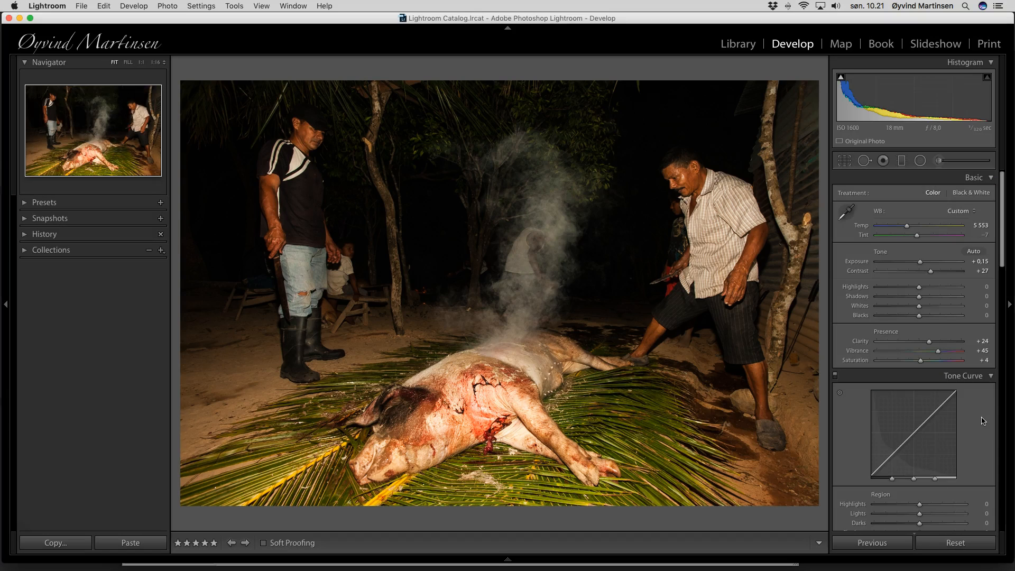
pyautogui.press('Right')
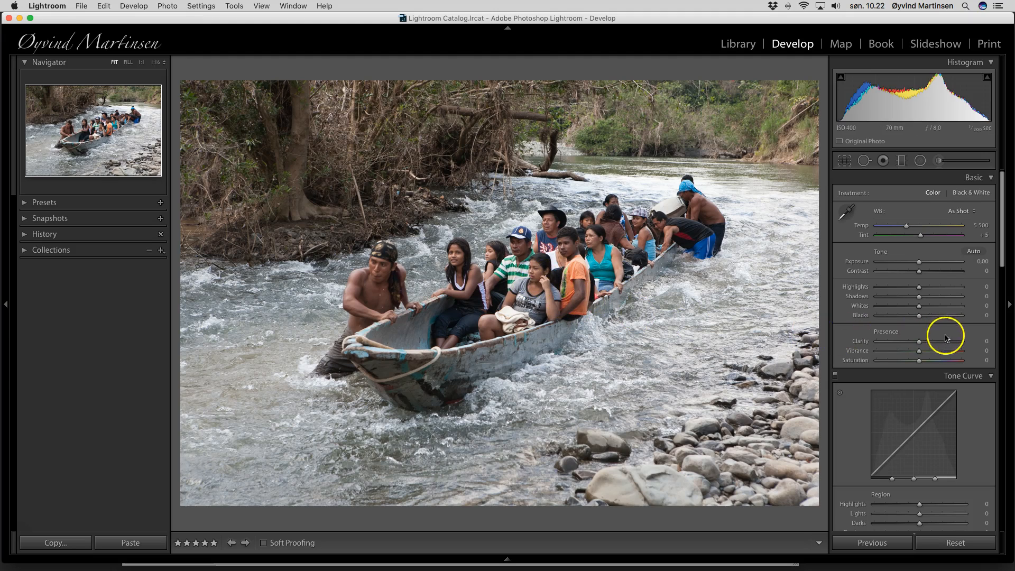
# Give the canoe photo Clarity +23, Vibrance +44, Saturation +8, Contrast +11 and Temp 6 301
pyautogui.moveTo(919, 343); pyautogui.dragTo(928, 343)
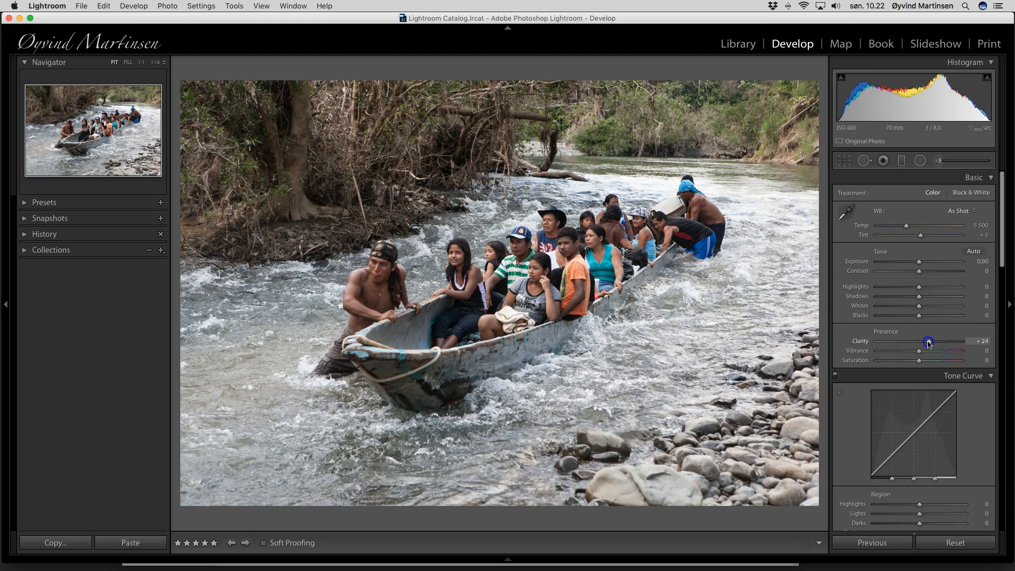
pyautogui.moveTo(920, 355)
pyautogui.mouseDown()
pyautogui.moveTo(938, 353)
pyautogui.moveTo(922, 363)
pyautogui.mouseUp()
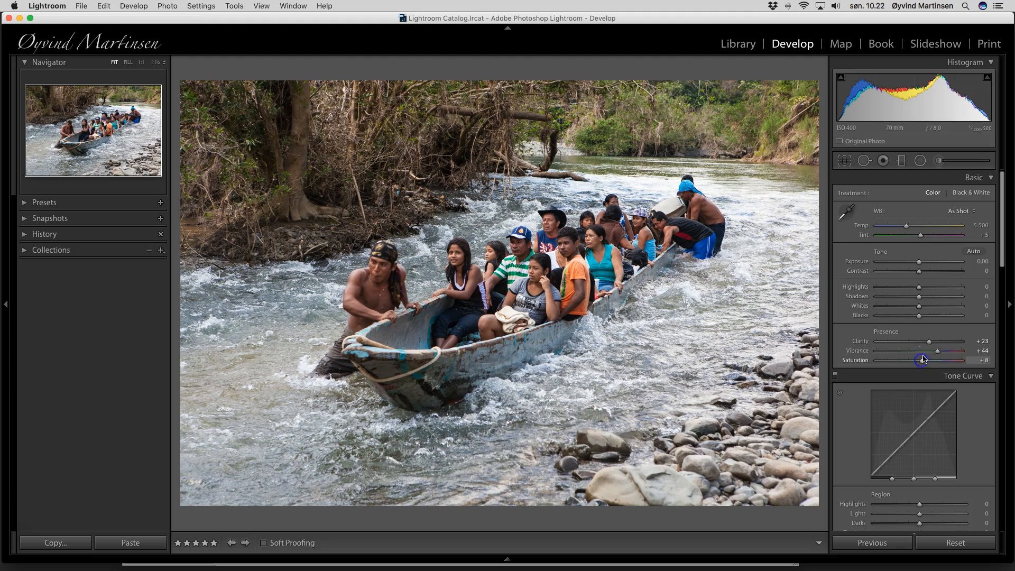
pyautogui.click(918, 272)
pyautogui.moveTo(919, 273); pyautogui.dragTo(923, 275)
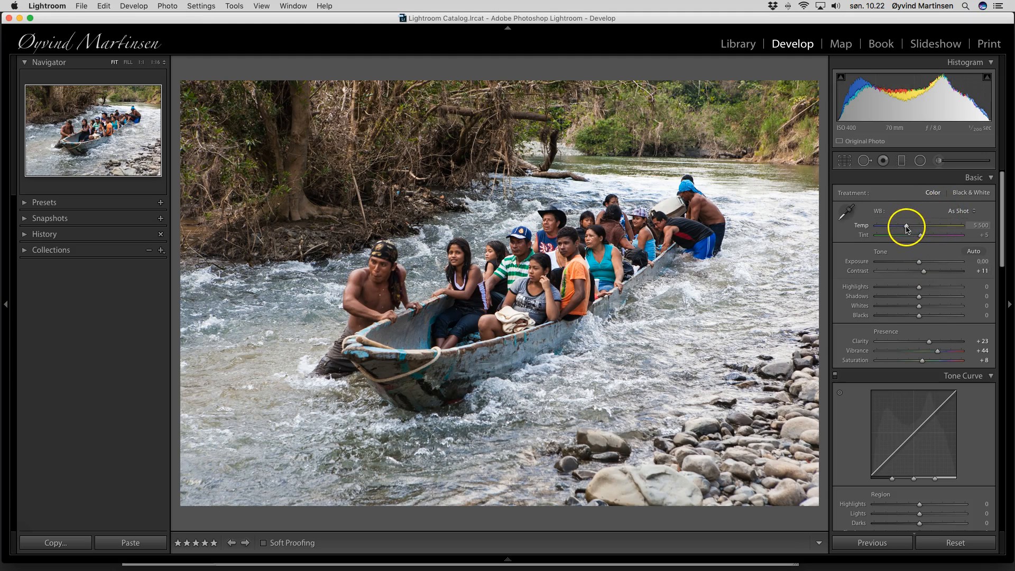
pyautogui.moveTo(907, 229); pyautogui.dragTo(914, 228)
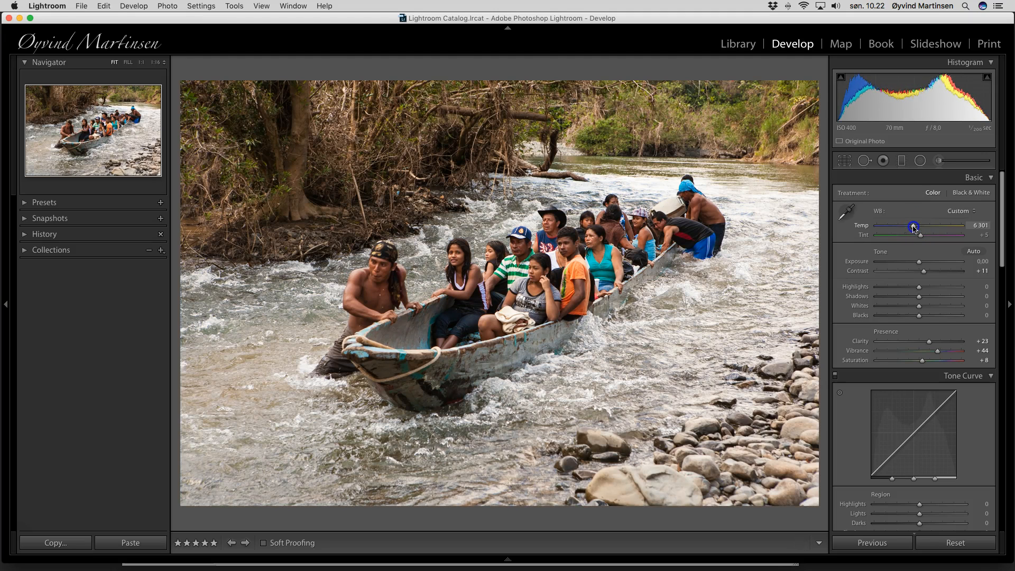
# Try a much warmer Temp, reset it, then settle the canoe photo's Temp at 6 490
pyautogui.moveTo(915, 229); pyautogui.dragTo(942, 229)
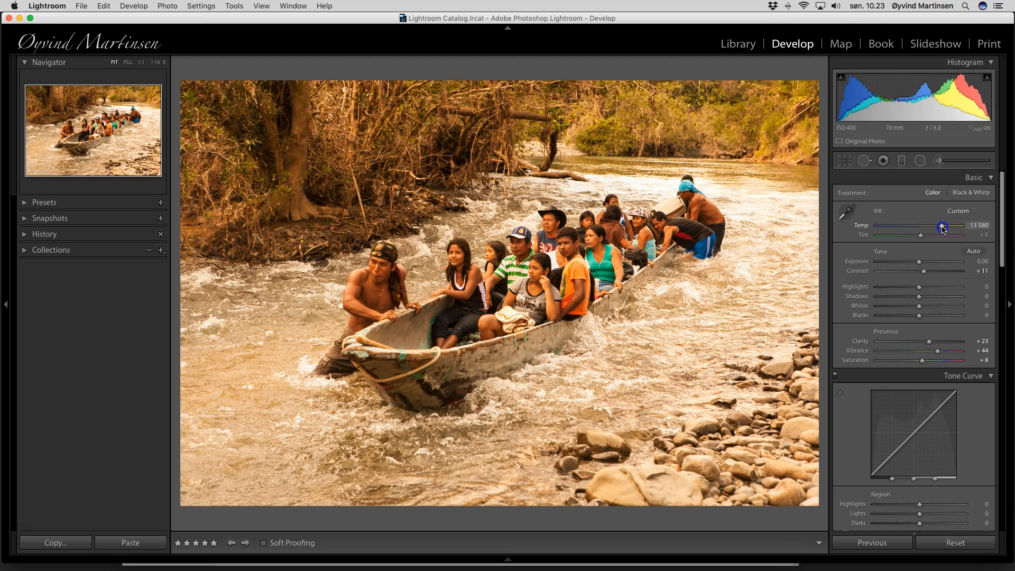
pyautogui.doubleClick(943, 227)
pyautogui.moveTo(907, 227); pyautogui.dragTo(937, 241)
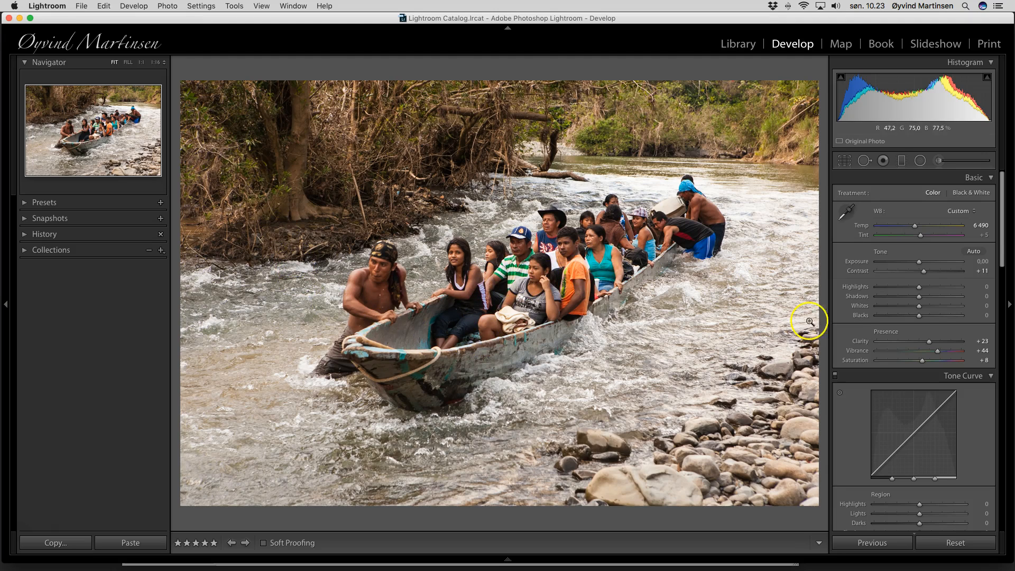
# Sharpen the canoe photo with Amount 56 and Masking 40 in the Detail panel
pyautogui.scroll(-5, 925, 329)
pyautogui.scroll(-8, 927, 330)
pyautogui.moveTo(891, 324); pyautogui.dragTo(906, 324)
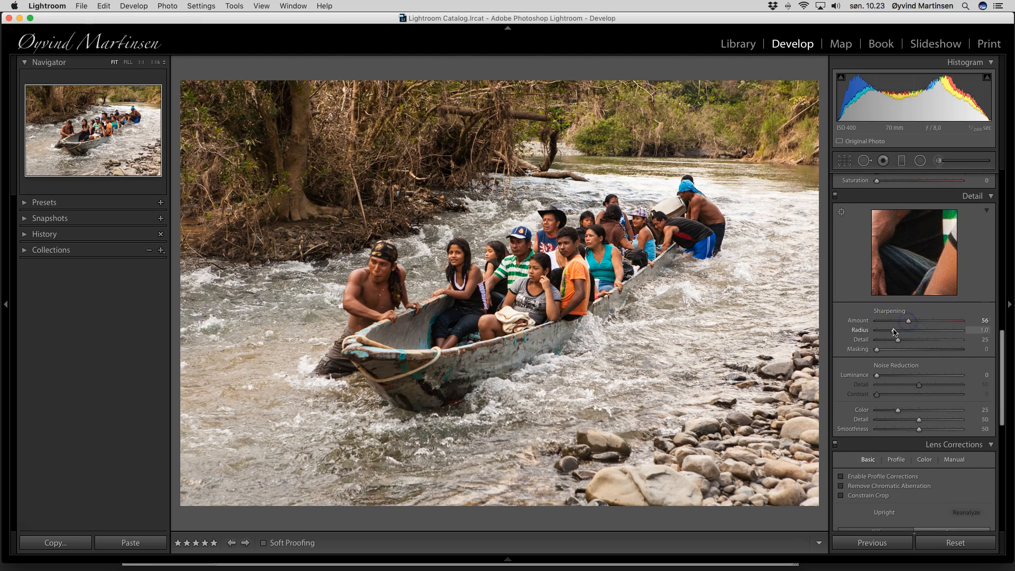
pyautogui.keyDown('alt'); pyautogui.click(877, 350); pyautogui.keyUp('alt')
pyautogui.moveTo(877, 350); pyautogui.dragTo(909, 352)
pyautogui.scroll(-12, 911, 353)
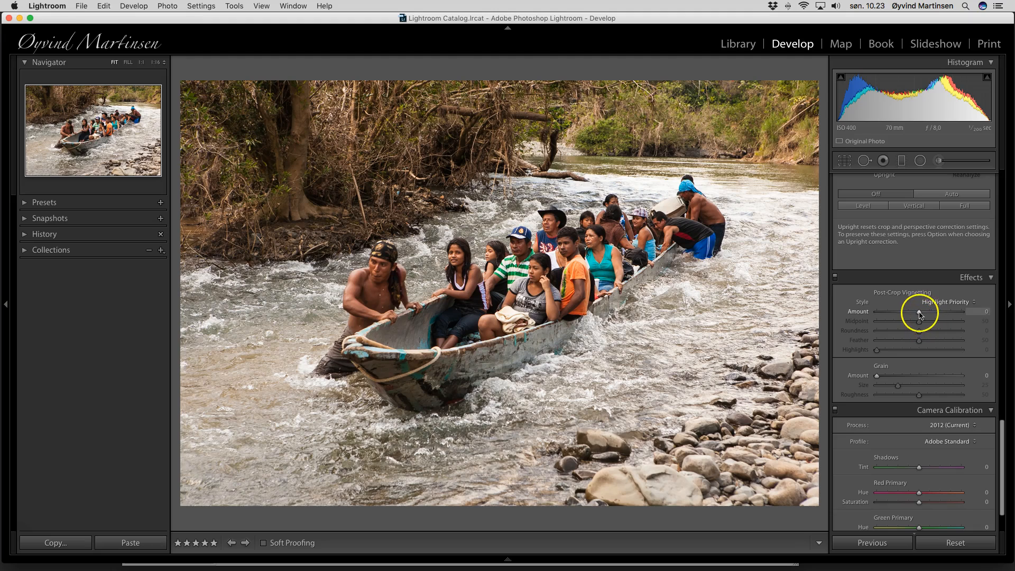
# Add a subtle −9 post-crop vignette to darken the canoe photo's edges
pyautogui.moveTo(920, 313); pyautogui.dragTo(916, 314)
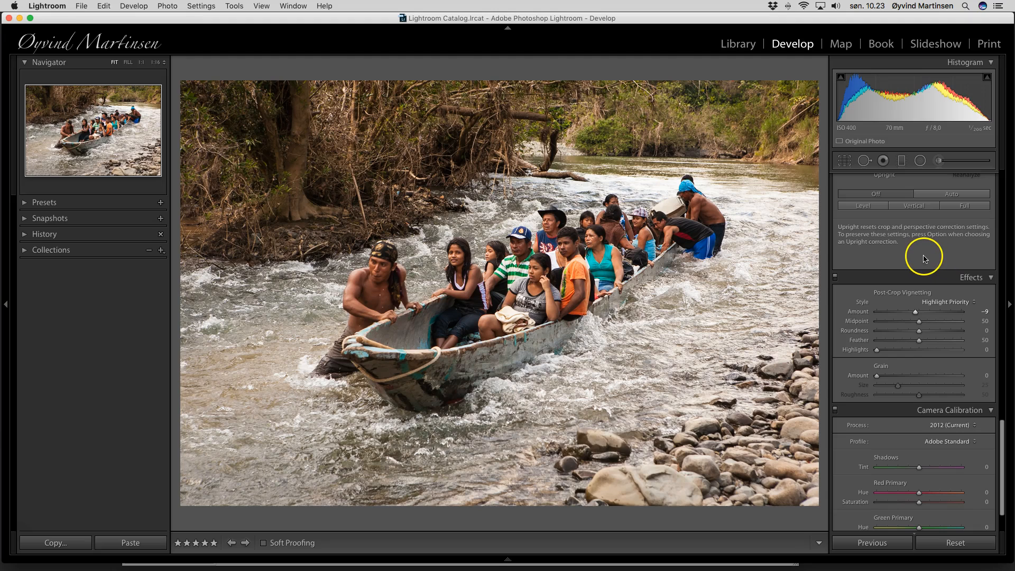
# Raise the boat photo's Contrast to +18 and Shadows to +42, then move to the hammock photo
pyautogui.scroll(10, 923, 258)
pyautogui.scroll(15, 920, 258)
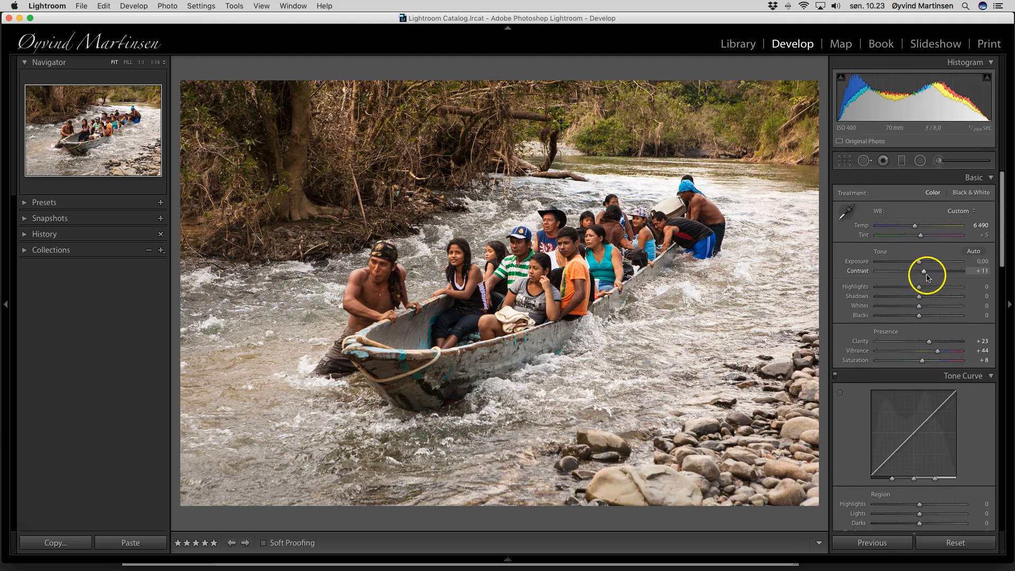
pyautogui.moveTo(919, 273); pyautogui.dragTo(936, 299)
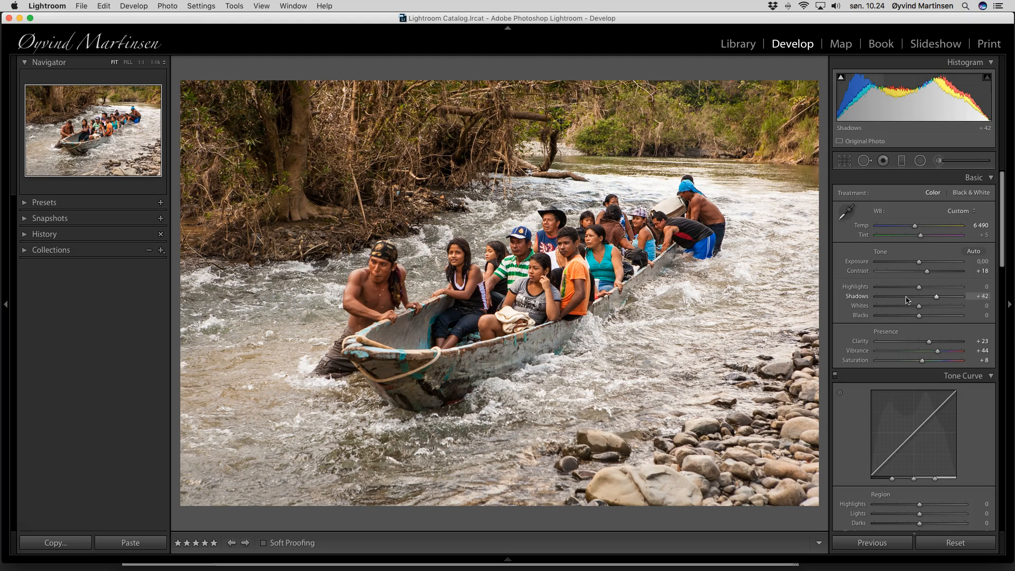
pyautogui.press('Right')
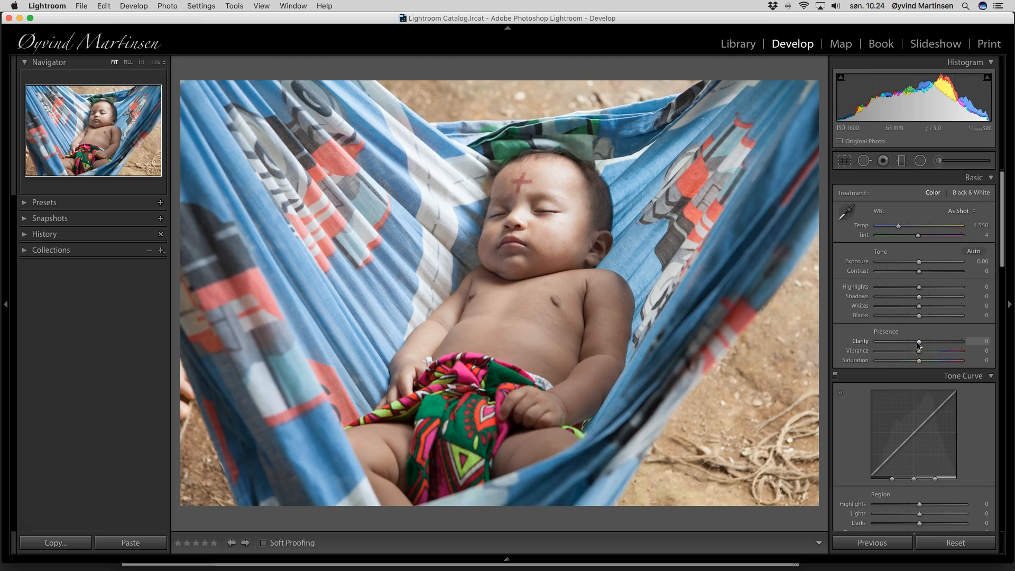
# Set the baby photo to Clarity +25, Vibrance +45, Saturation +13, Temp 5 260 and Contrast +12
pyautogui.moveTo(916, 342); pyautogui.dragTo(938, 352)
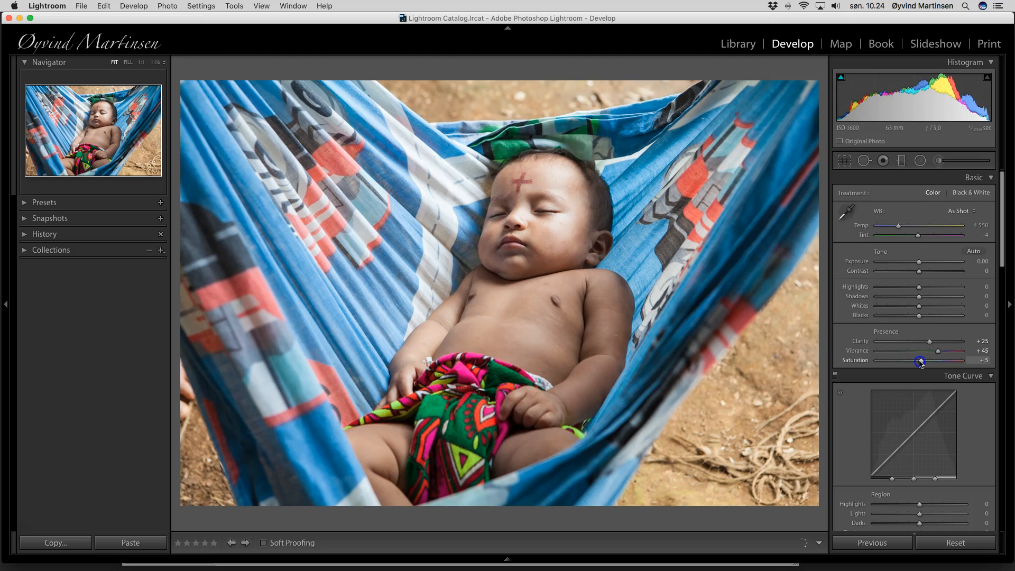
pyautogui.moveTo(921, 363); pyautogui.dragTo(923, 364)
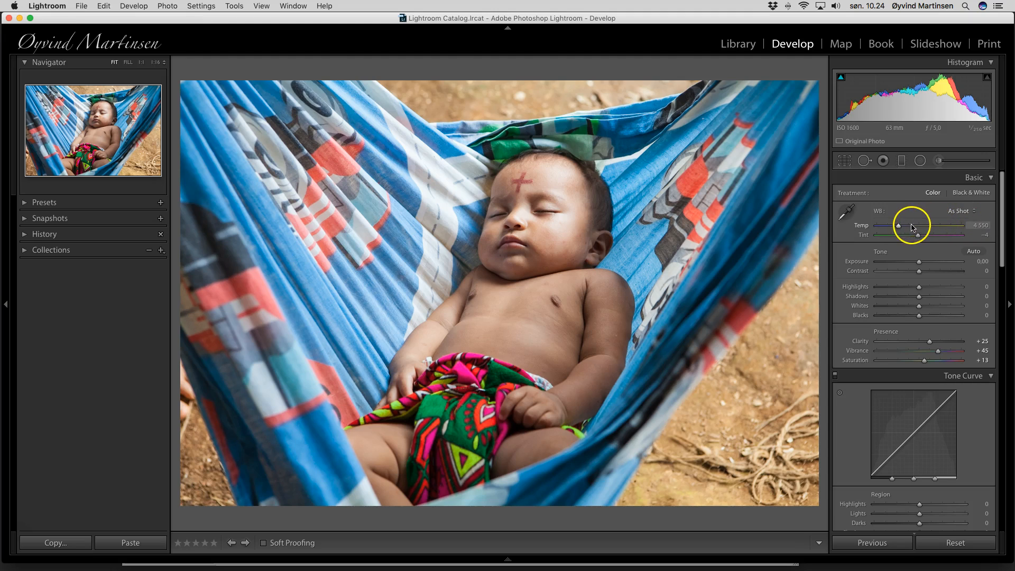
pyautogui.moveTo(900, 226); pyautogui.dragTo(905, 229)
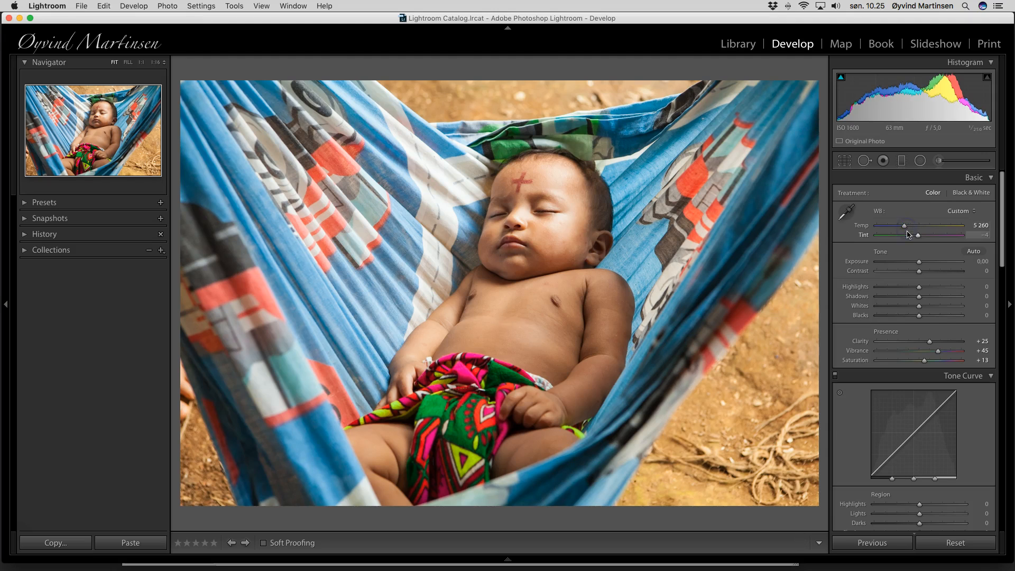
pyautogui.moveTo(919, 273); pyautogui.dragTo(925, 274)
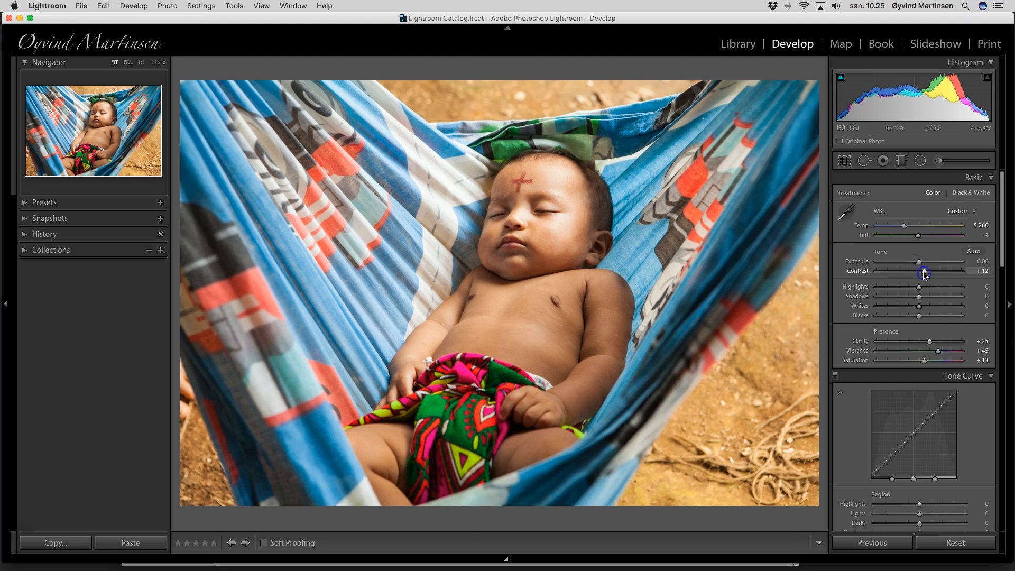
pyautogui.moveTo(925, 274); pyautogui.dragTo(926, 276)
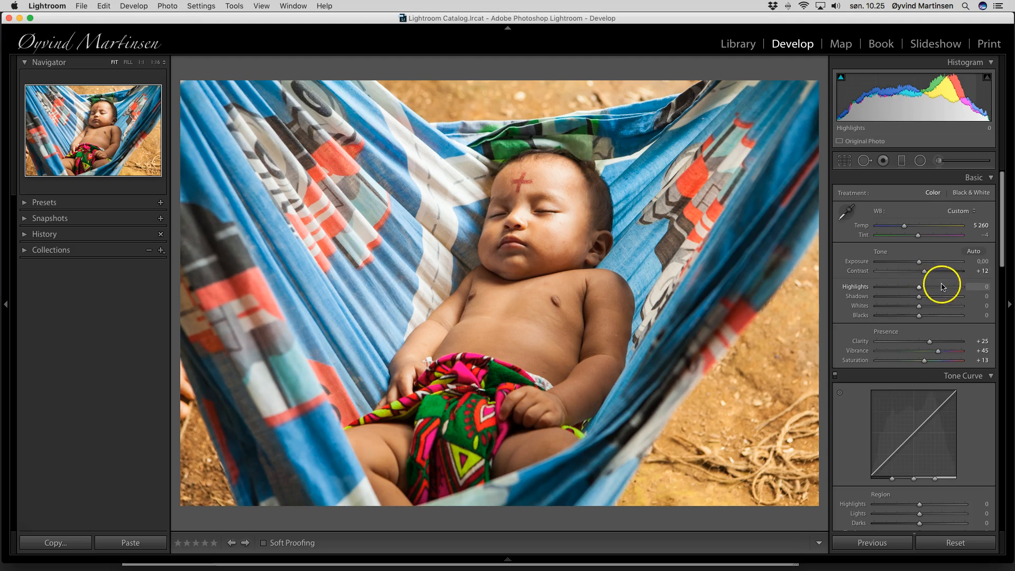
pyautogui.moveTo(925, 362); pyautogui.dragTo(925, 362)
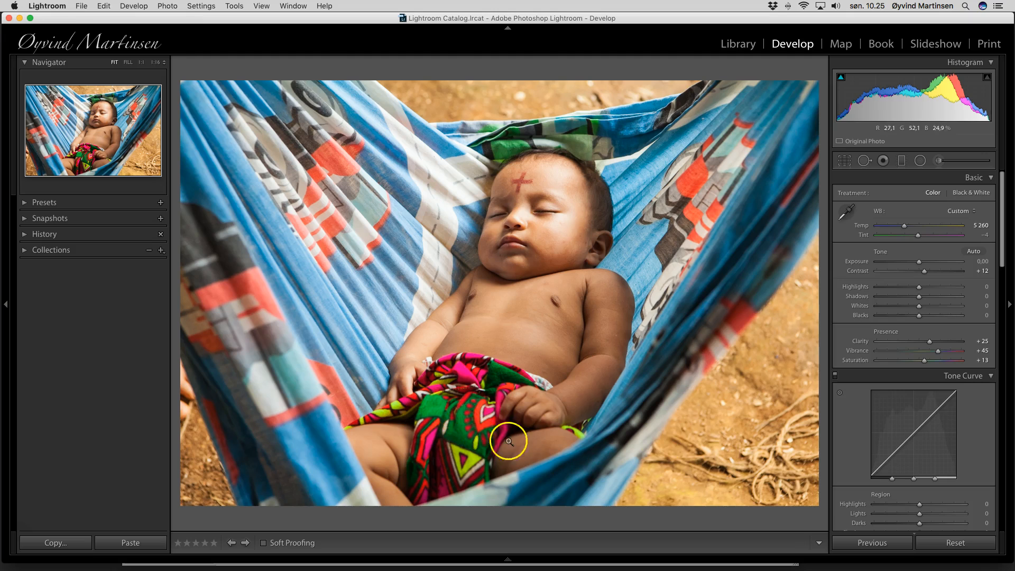
pyautogui.scroll(-5, 969, 408)
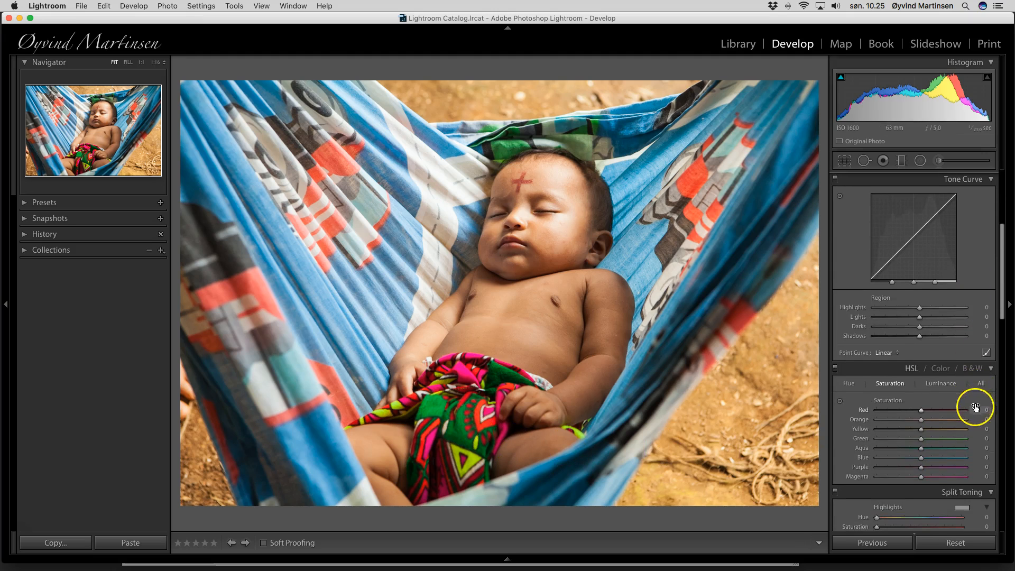
# In HSL, raise Red +6, Green +7 and Blue +20 saturation, and set Blue luminance to −26
pyautogui.scroll(-2, 975, 413)
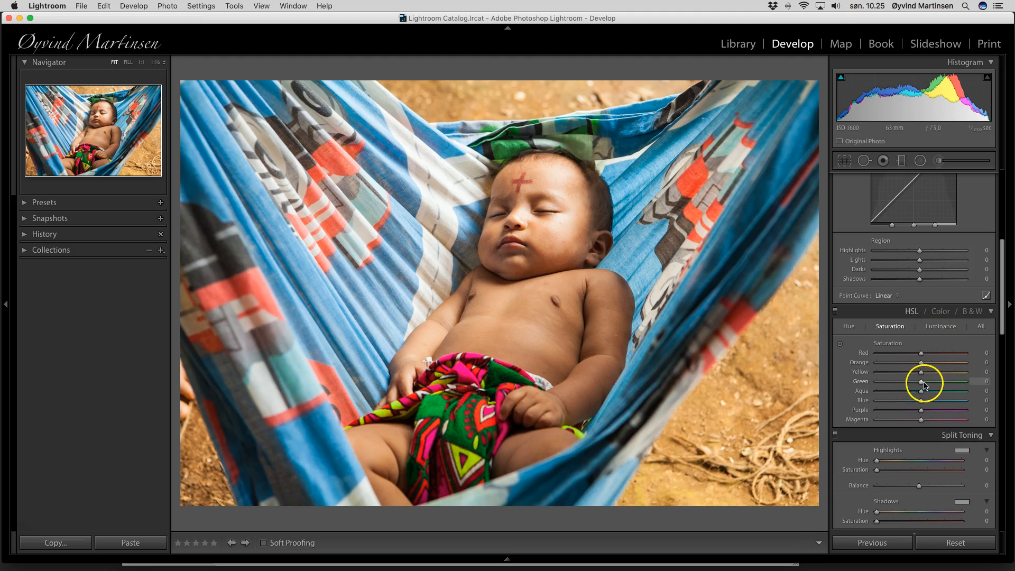
pyautogui.moveTo(920, 382); pyautogui.dragTo(923, 384)
pyautogui.moveTo(921, 352)
pyautogui.mouseDown()
pyautogui.moveTo(950, 357)
pyautogui.moveTo(872, 354)
pyautogui.moveTo(1000, 368)
pyautogui.moveTo(881, 356)
pyautogui.moveTo(918, 358)
pyautogui.mouseUp()
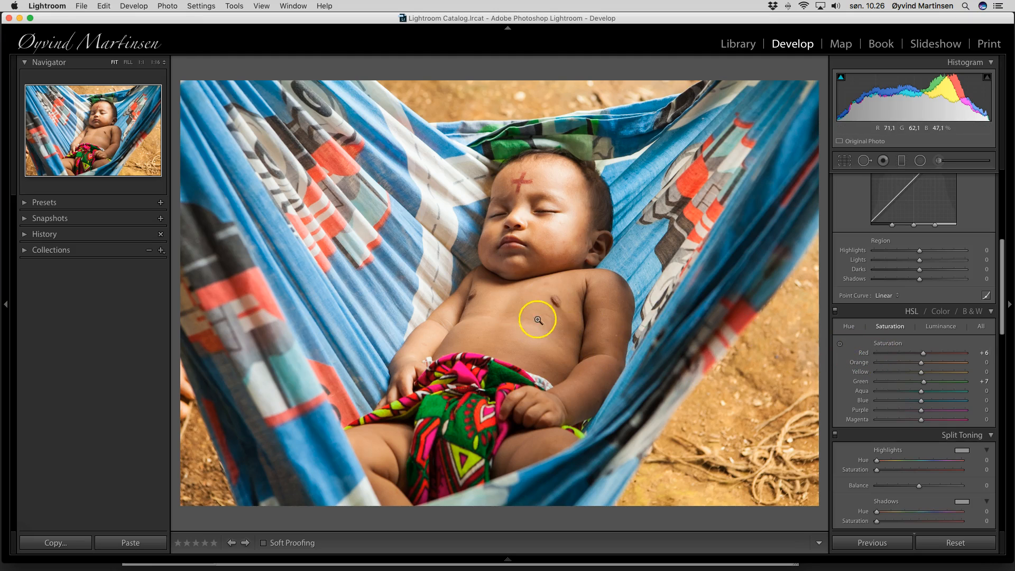
pyautogui.moveTo(922, 362)
pyautogui.mouseDown()
pyautogui.moveTo(972, 367)
pyautogui.moveTo(921, 365)
pyautogui.mouseUp()
pyautogui.moveTo(921, 402); pyautogui.dragTo(930, 404)
pyautogui.click(941, 326)
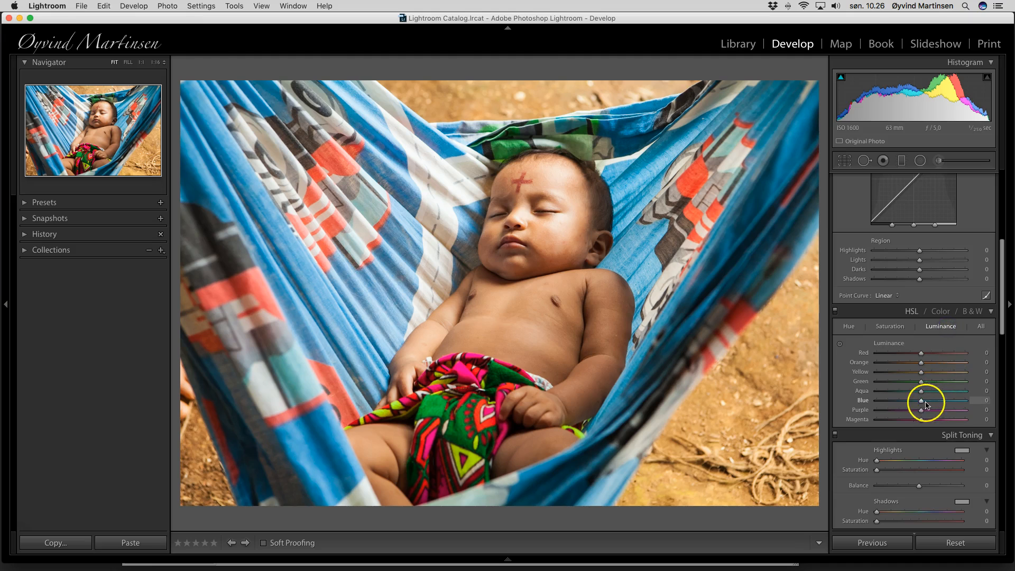
pyautogui.moveTo(923, 404); pyautogui.dragTo(910, 403)
# Sharpen the baby photo with Amount 51 and Masking 41, restricting sharpening to edges
pyautogui.scroll(-5, 945, 396)
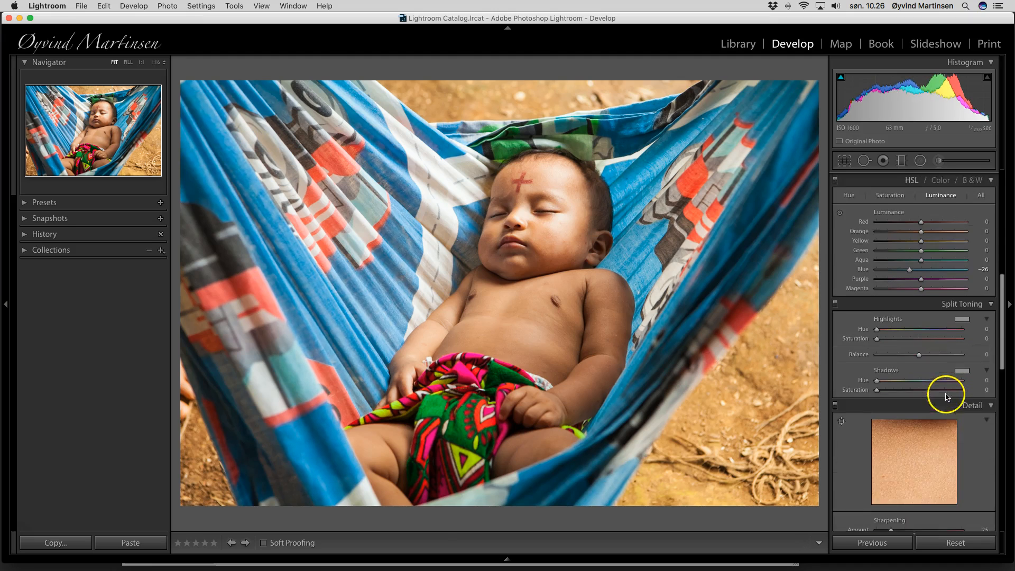
pyautogui.scroll(-4, 945, 393)
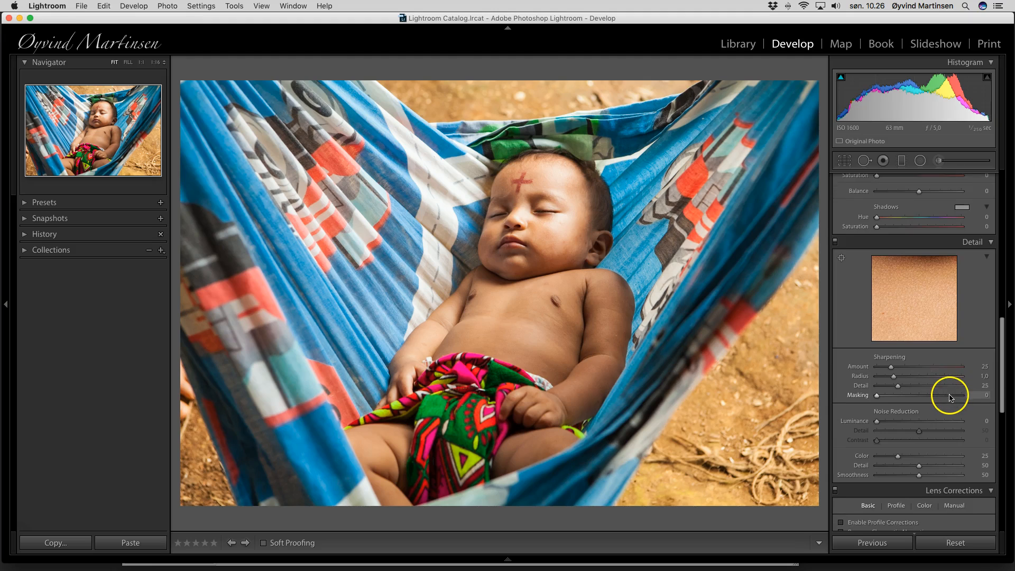
pyautogui.moveTo(891, 367); pyautogui.dragTo(912, 398)
pyautogui.press('alt')
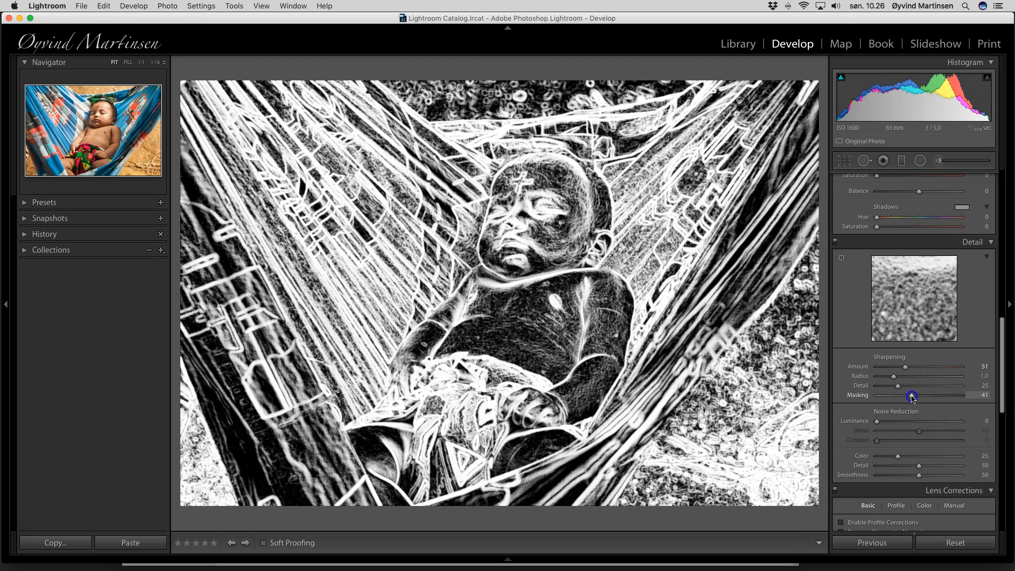
pyautogui.moveTo(912, 397); pyautogui.dragTo(912, 398)
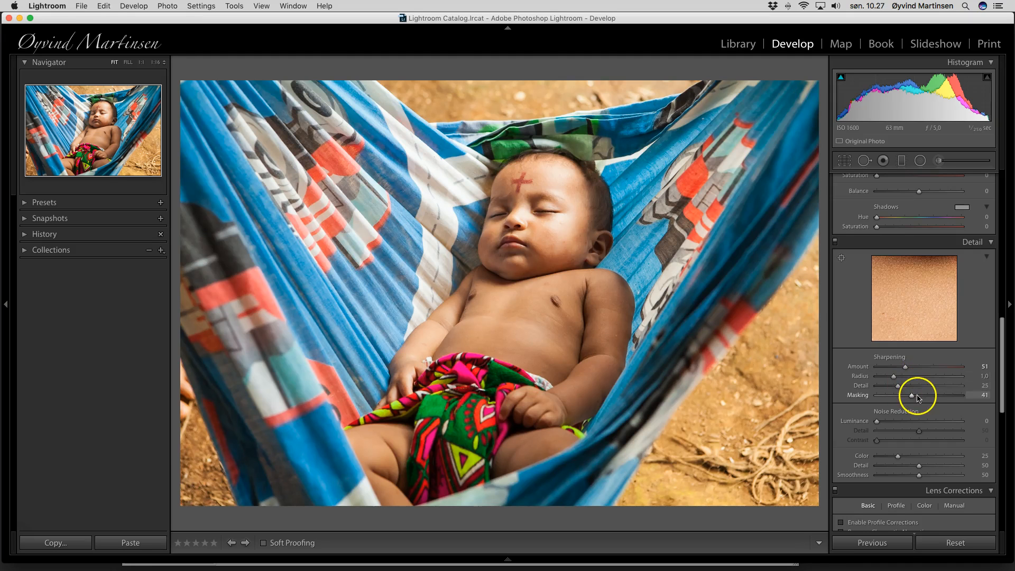
# Give the baby photo a subtle -8 post-crop vignette and switch to the Adjustment Brush
pyautogui.scroll(-10, 928, 403)
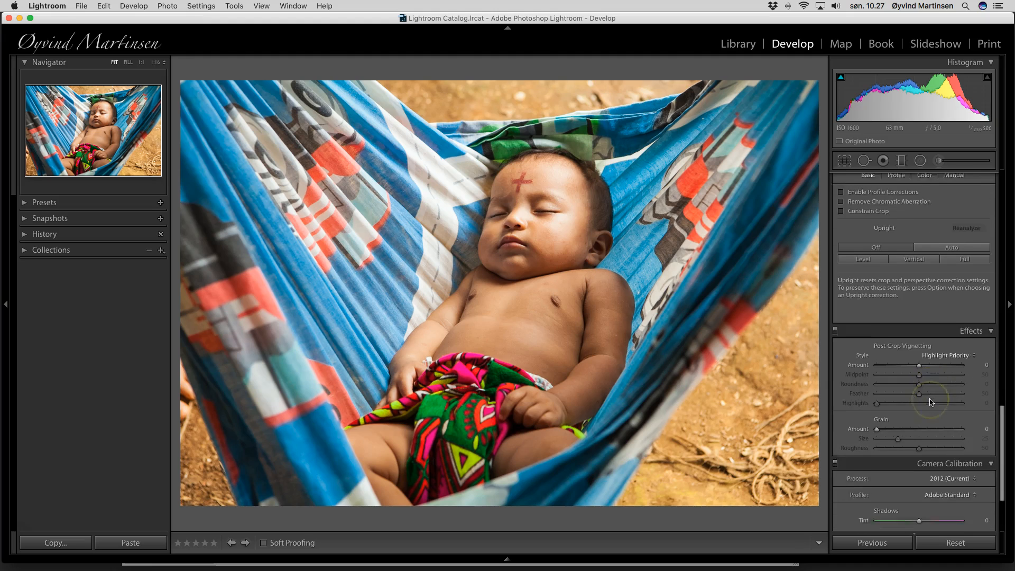
pyautogui.scroll(-1, 930, 401)
pyautogui.moveTo(919, 294); pyautogui.dragTo(917, 296)
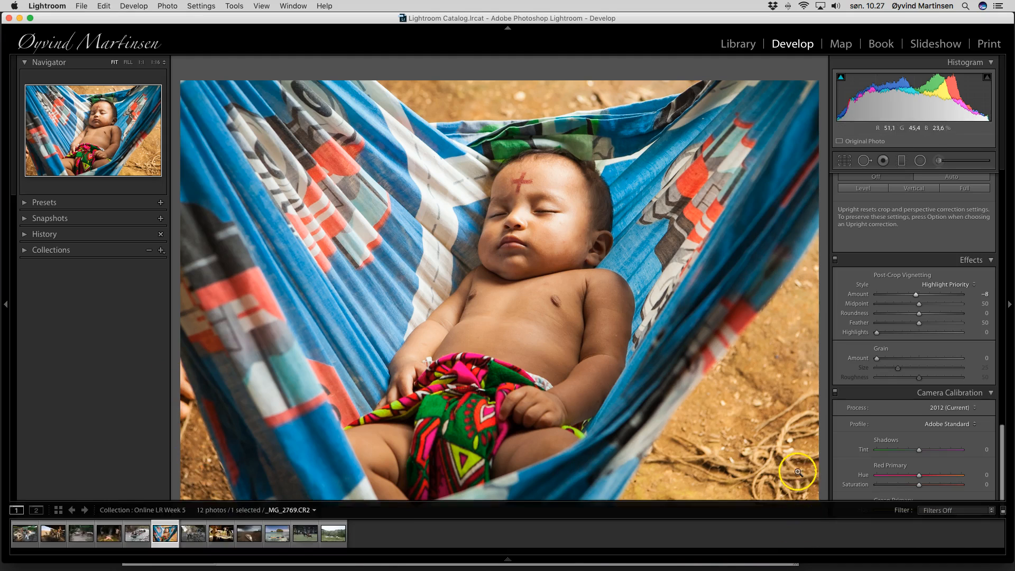
pyautogui.click(939, 161)
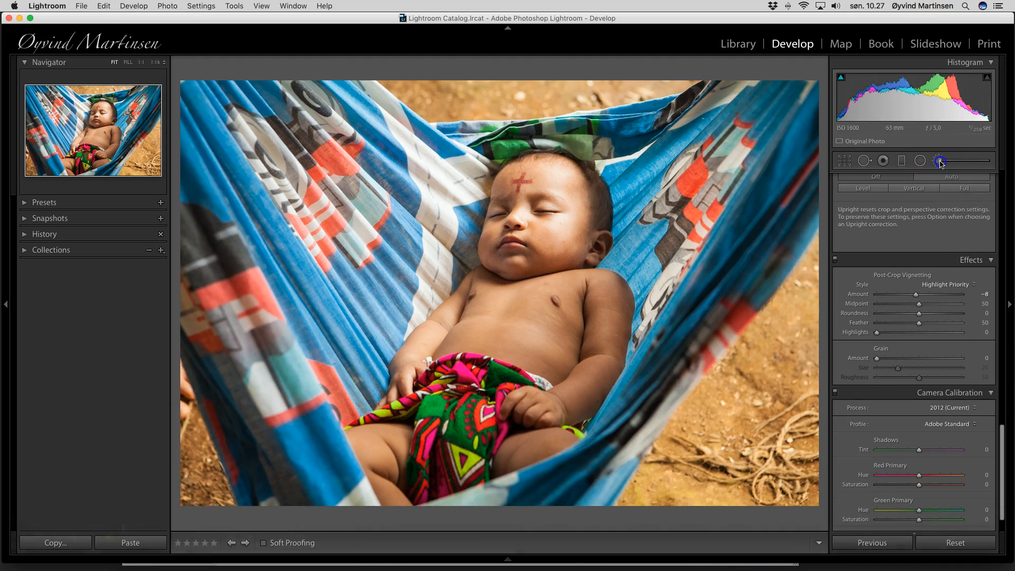
# Brush -0.21 exposure along the baby photo's top and lower-left edges
pyautogui.moveTo(920, 233); pyautogui.dragTo(920, 233)
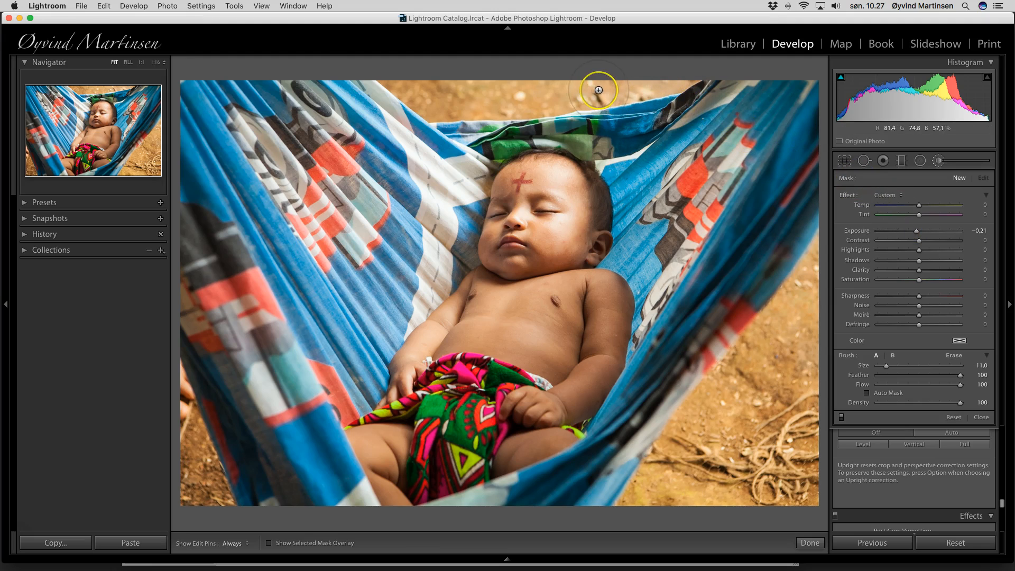
pyautogui.scroll(4, 550, 98)
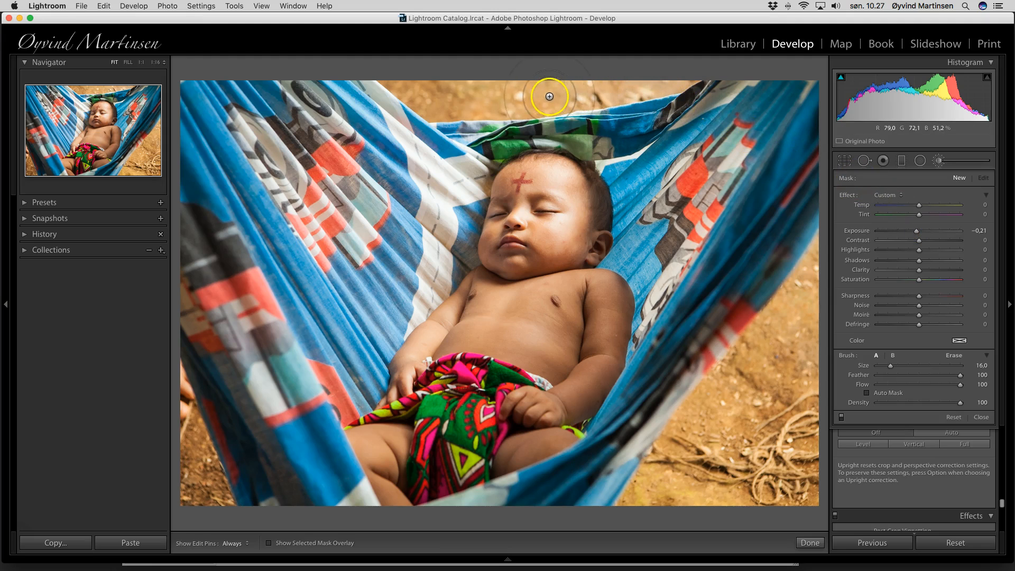
pyautogui.moveTo(655, 76)
pyautogui.mouseDown()
pyautogui.moveTo(472, 104)
pyautogui.moveTo(414, 86)
pyautogui.moveTo(658, 78)
pyautogui.mouseUp()
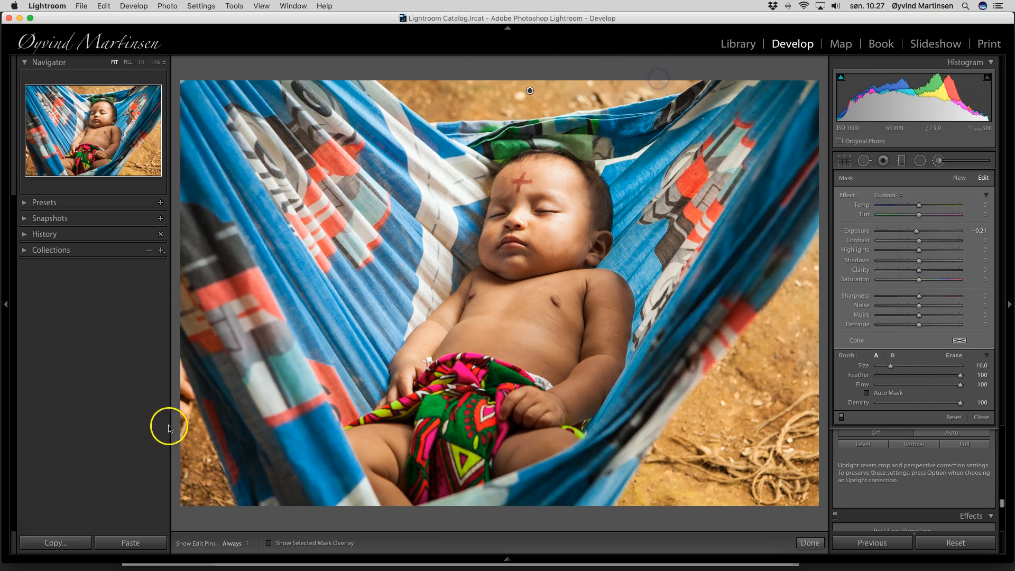
pyautogui.moveTo(192, 457)
pyautogui.mouseDown()
pyautogui.moveTo(170, 398)
pyautogui.moveTo(203, 498)
pyautogui.moveTo(175, 410)
pyautogui.moveTo(187, 463)
pyautogui.moveTo(180, 414)
pyautogui.moveTo(213, 481)
pyautogui.mouseUp()
# Check the brushed result without pins, finish the brush edits, and advance to the sugarcane photo
pyautogui.press('h')
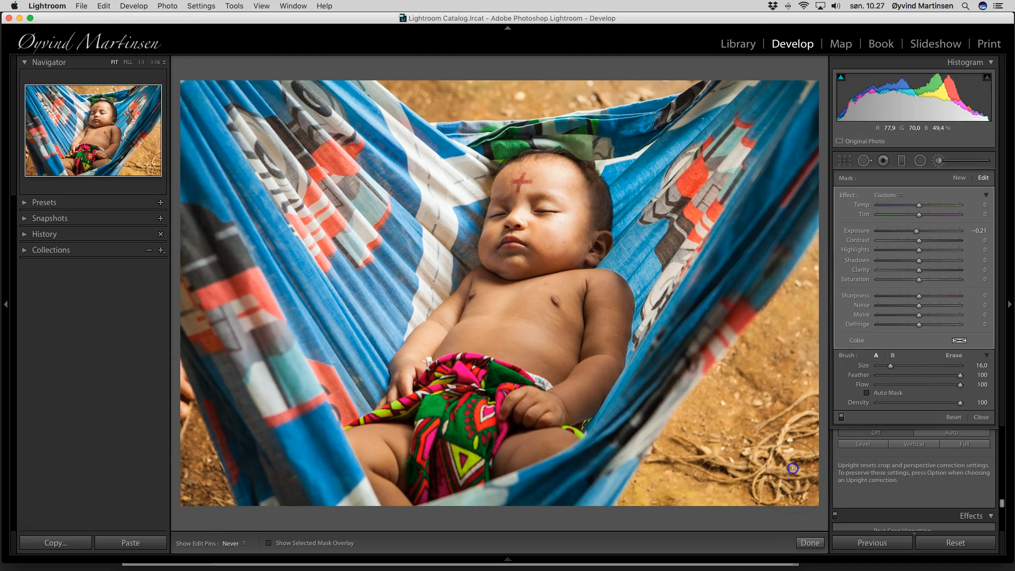
pyautogui.press('h')
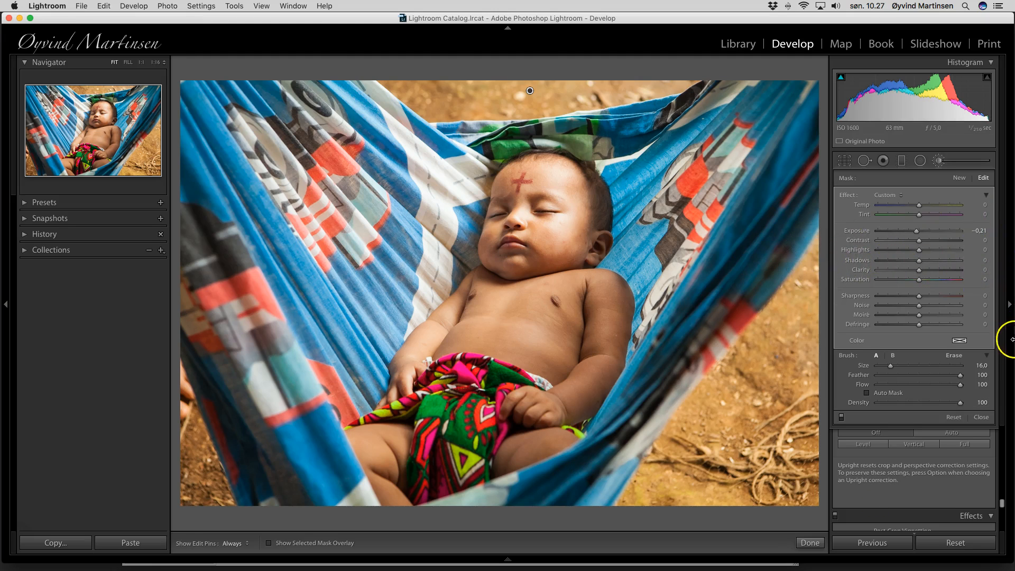
pyautogui.click(981, 417)
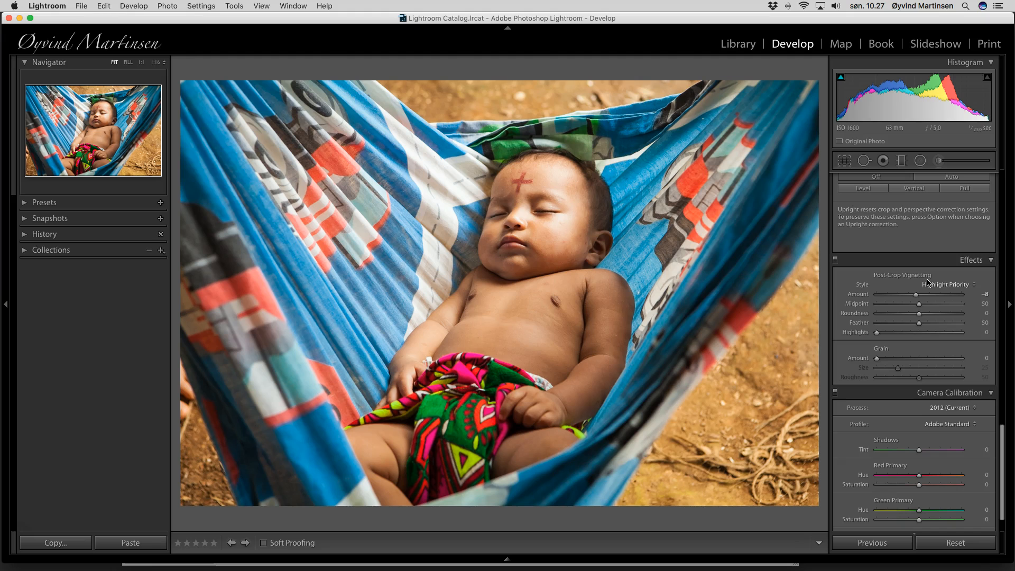
pyautogui.press('Right')
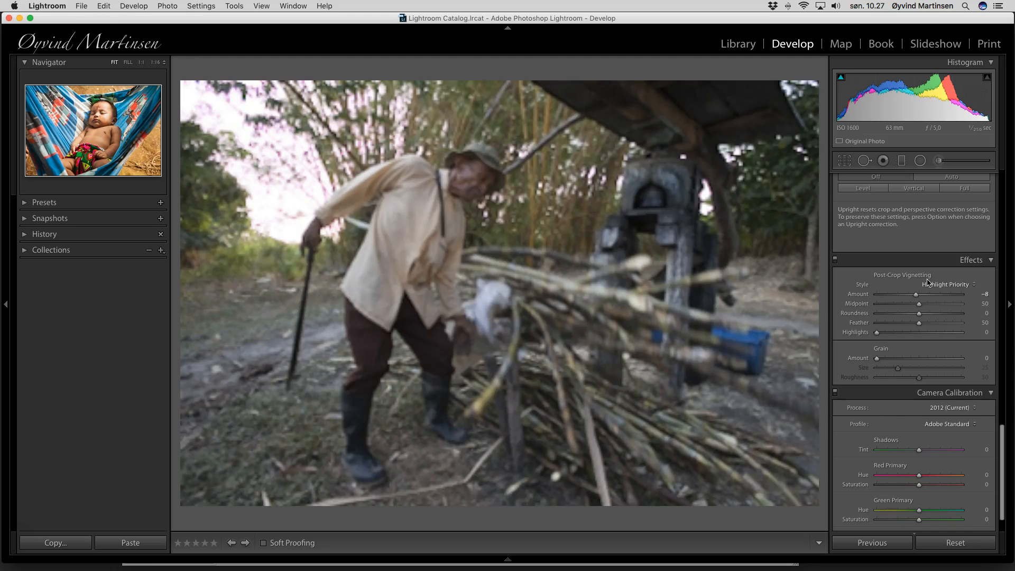
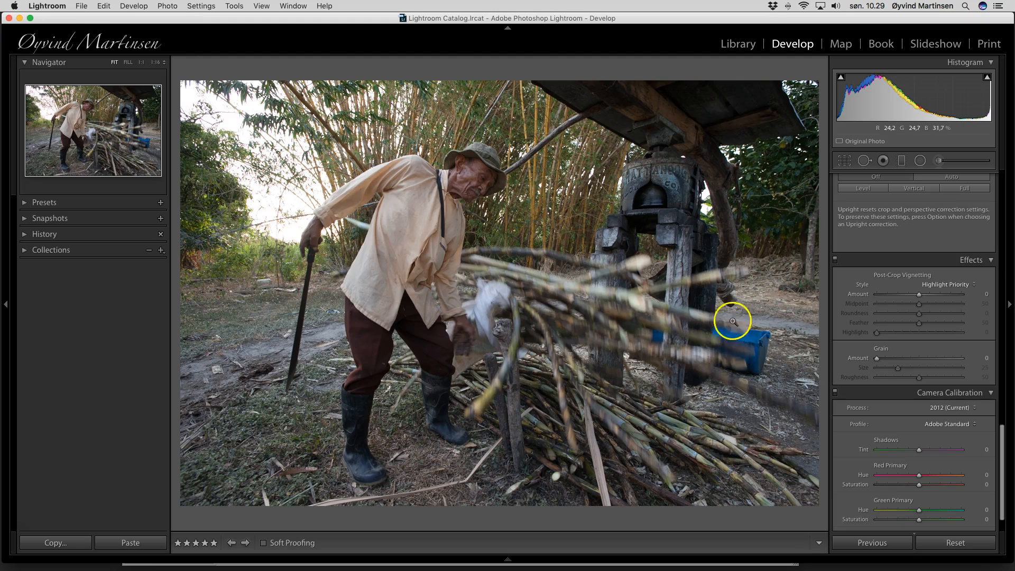
# Warm the sugarcane photo's white balance to Temp 5 305
pyautogui.scroll(1, 881, 302)
pyautogui.scroll(15, 883, 296)
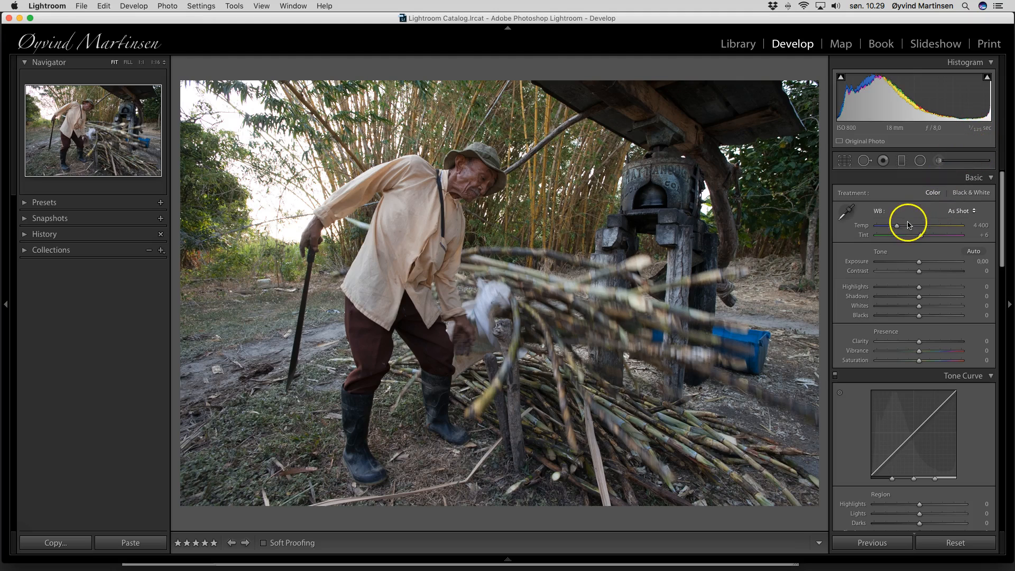
pyautogui.moveTo(898, 228); pyautogui.dragTo(897, 228)
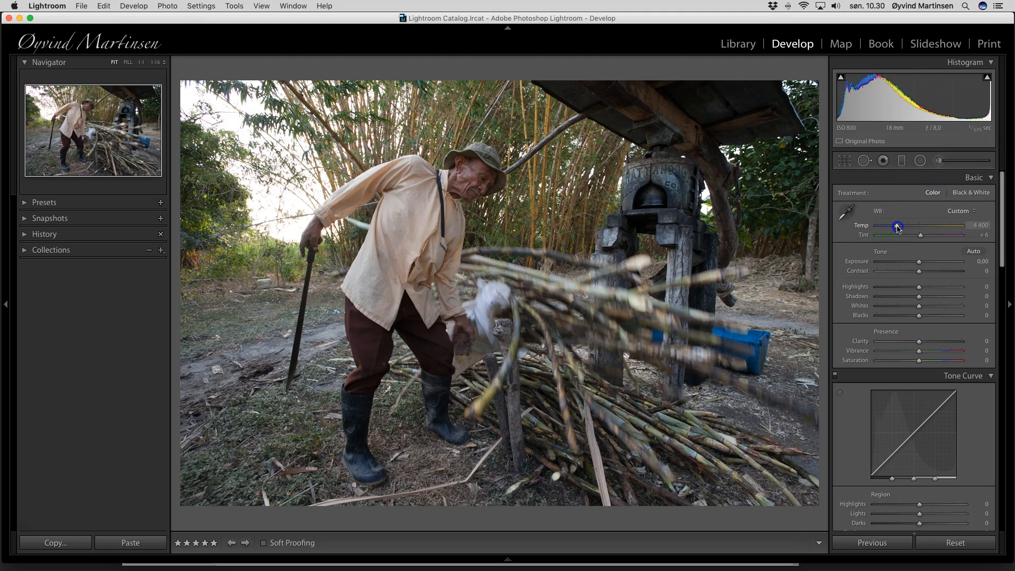
pyautogui.moveTo(900, 228); pyautogui.dragTo(906, 229)
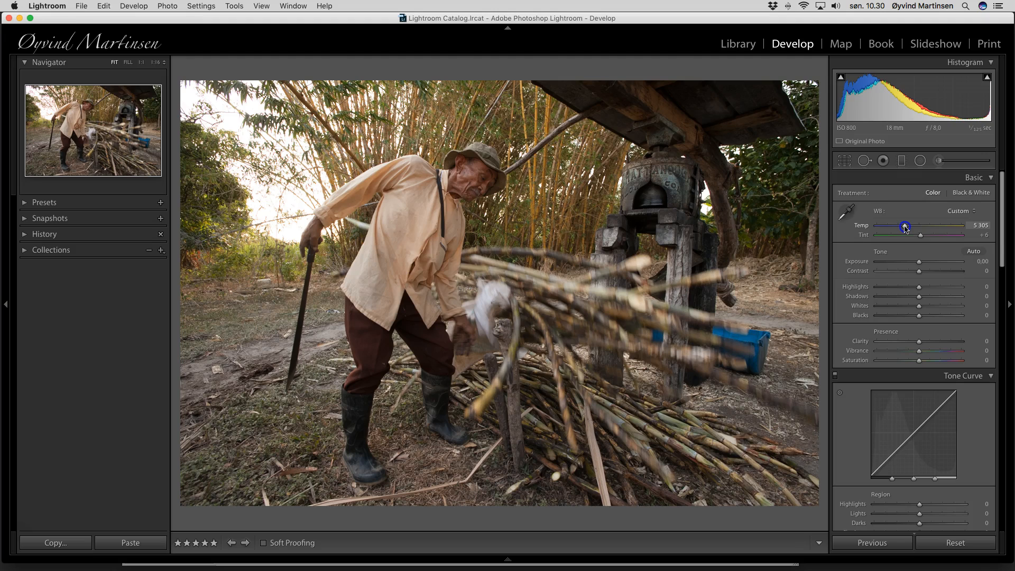
# Raise Clarity to +26, Vibrance to +45, Shadows to +44 and Saturation to +6
pyautogui.click(919, 341)
pyautogui.moveTo(918, 342); pyautogui.dragTo(930, 343)
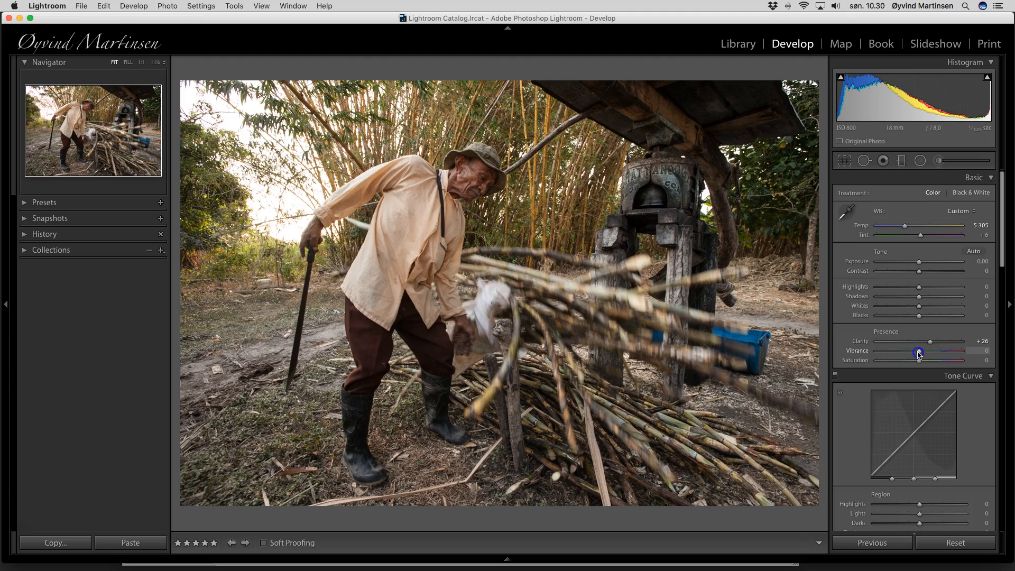
pyautogui.moveTo(921, 354); pyautogui.dragTo(937, 354)
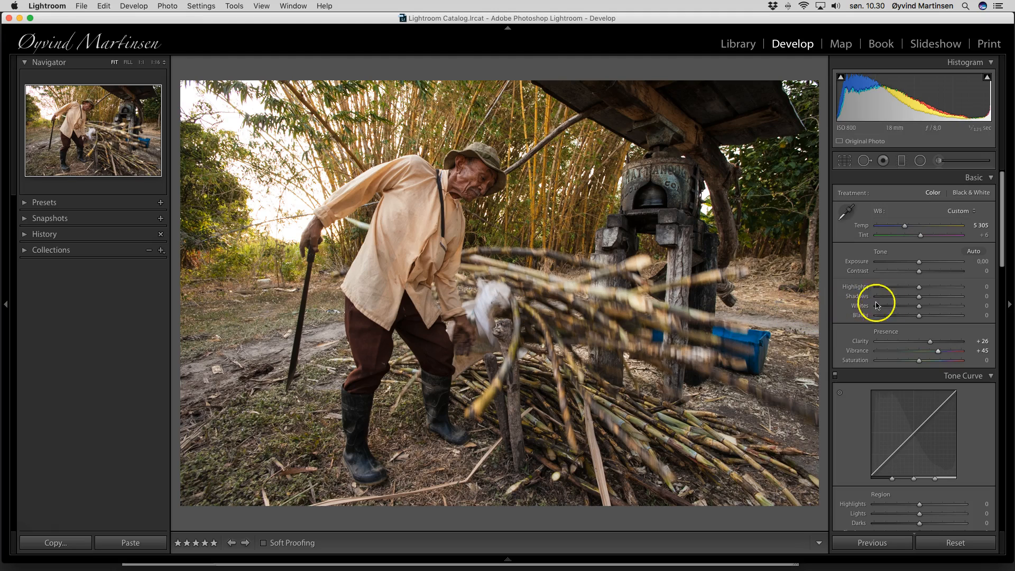
pyautogui.moveTo(920, 301)
pyautogui.mouseDown()
pyautogui.moveTo(939, 299)
pyautogui.moveTo(896, 301)
pyautogui.moveTo(939, 299)
pyautogui.mouseUp()
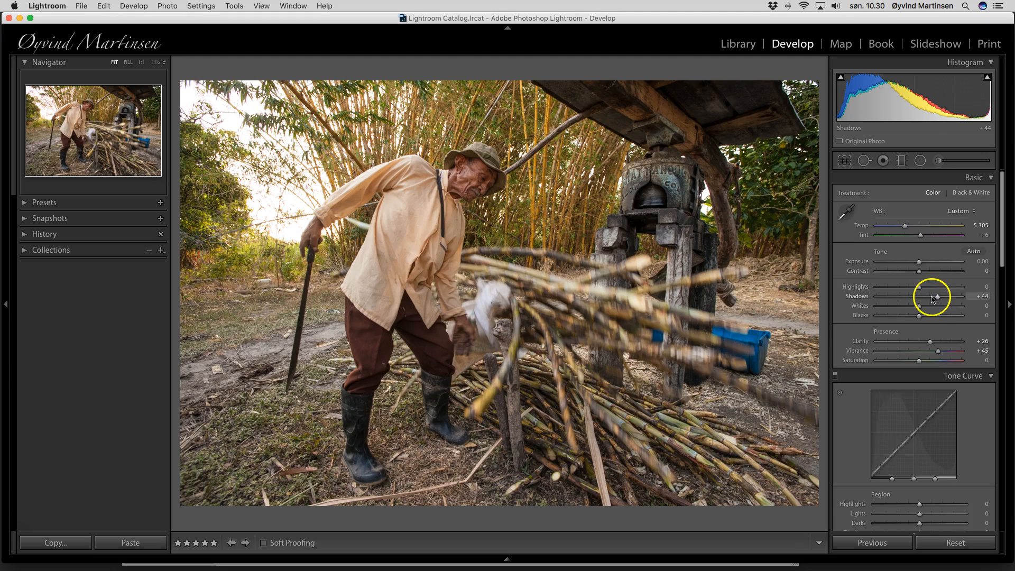
pyautogui.moveTo(918, 360); pyautogui.dragTo(921, 363)
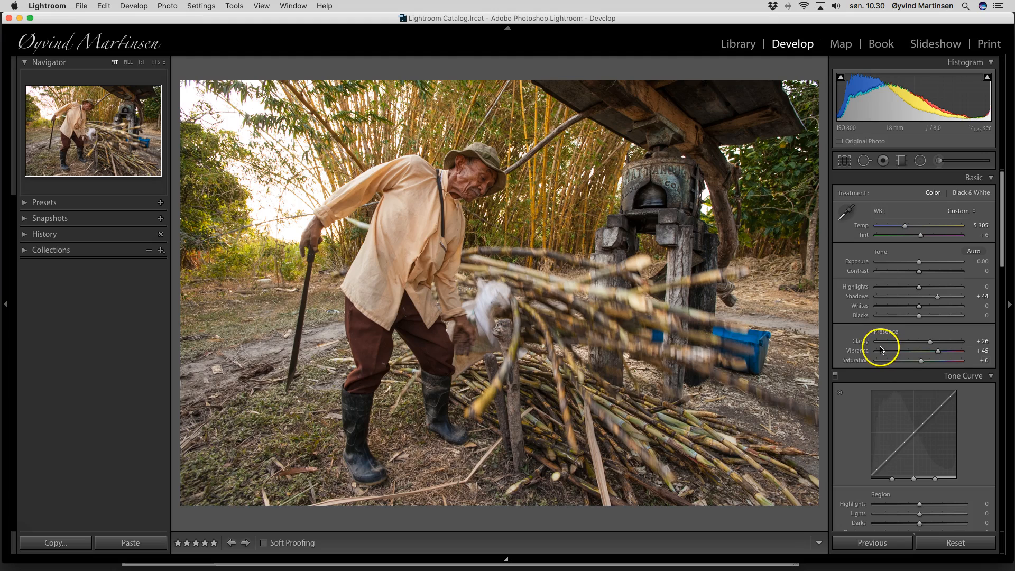
# Sharpen with Amount 57, Radius 1,1 and Masking 42 so only edges are sharpened
pyautogui.scroll(-15, 909, 350)
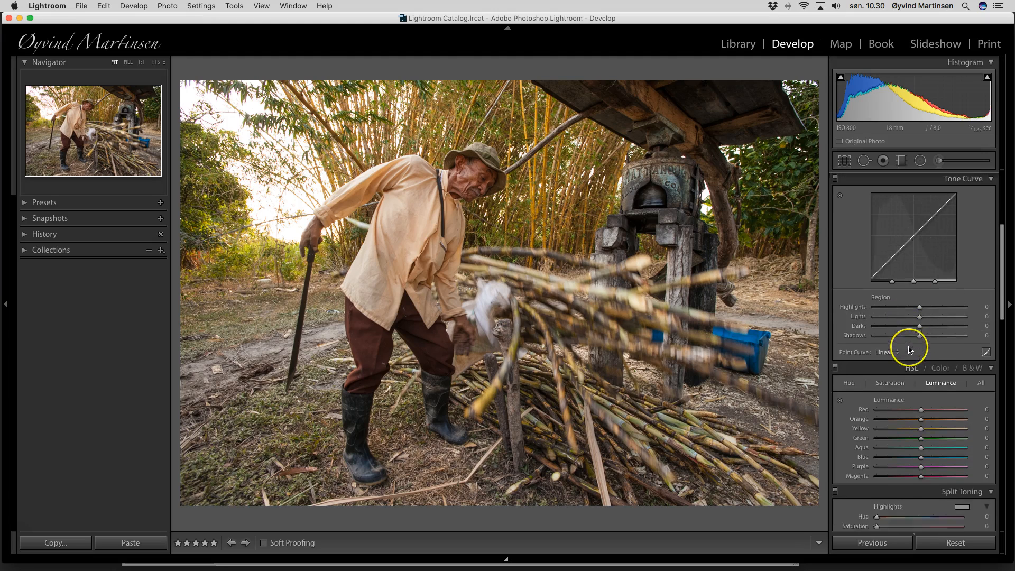
pyautogui.moveTo(891, 269); pyautogui.dragTo(894, 270)
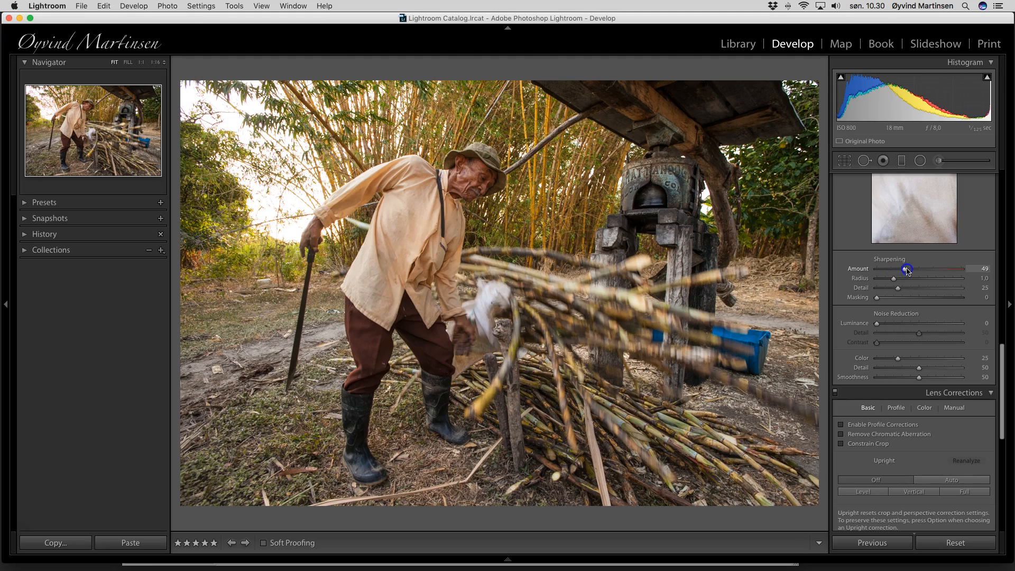
pyautogui.moveTo(911, 269); pyautogui.dragTo(909, 269)
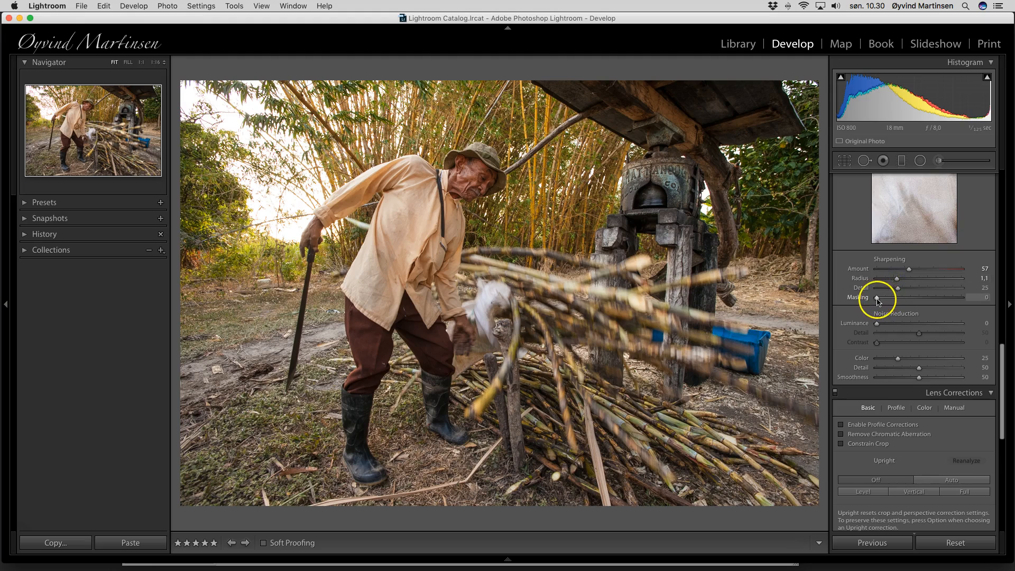
pyautogui.press('alt')
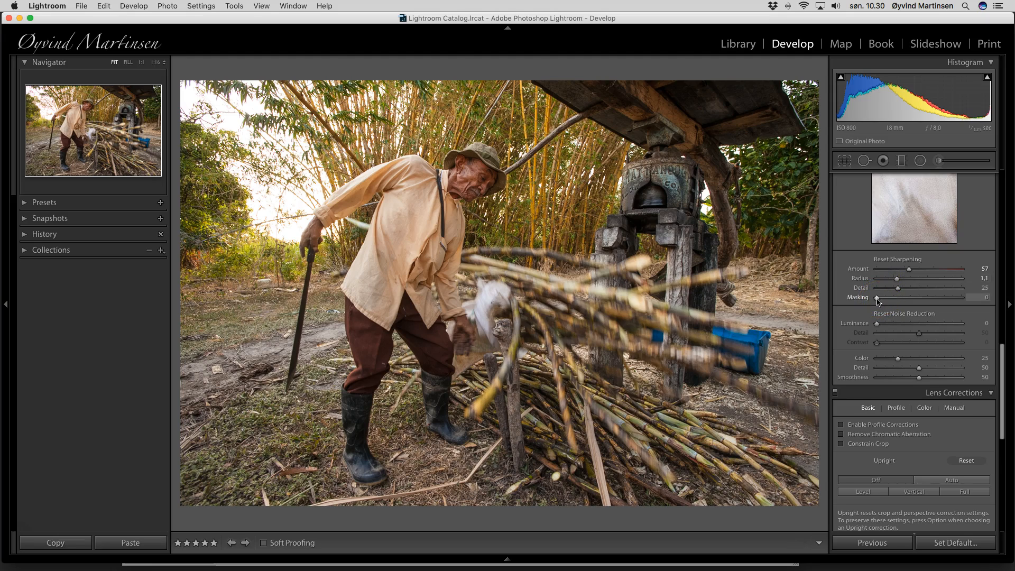
pyautogui.moveTo(878, 298); pyautogui.dragTo(912, 300)
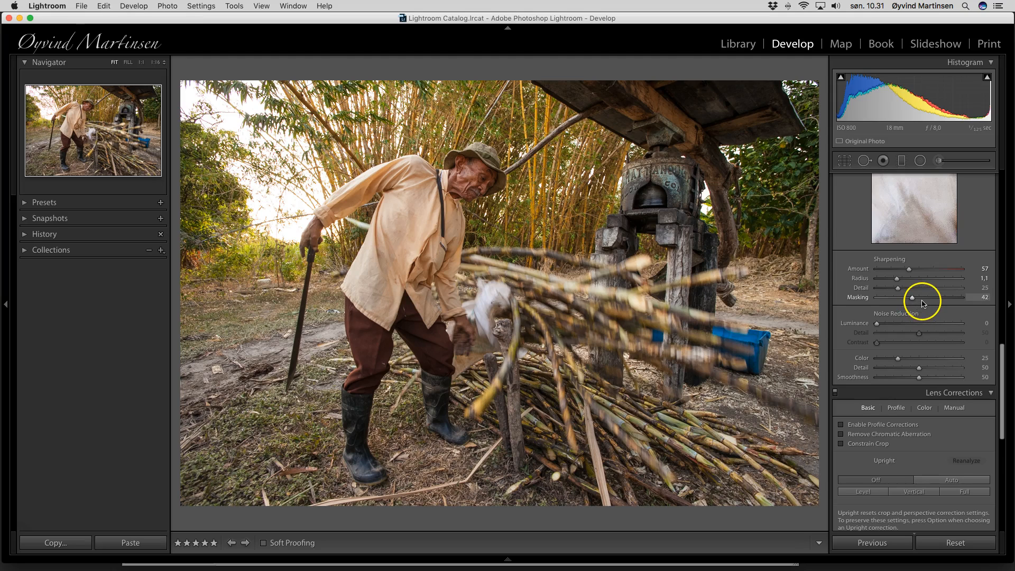
pyautogui.scroll(15, 923, 301)
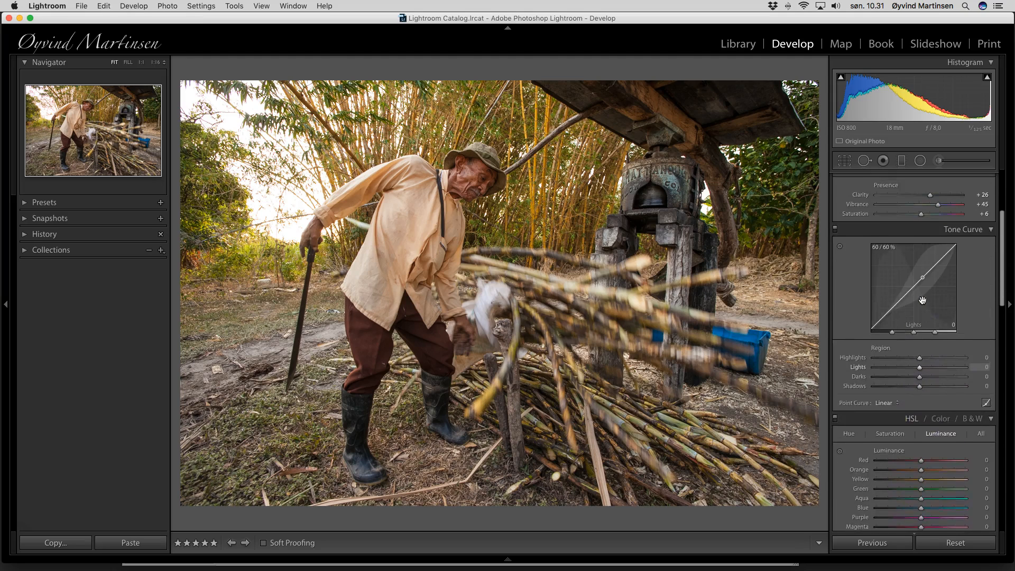
pyautogui.scroll(5, 922, 301)
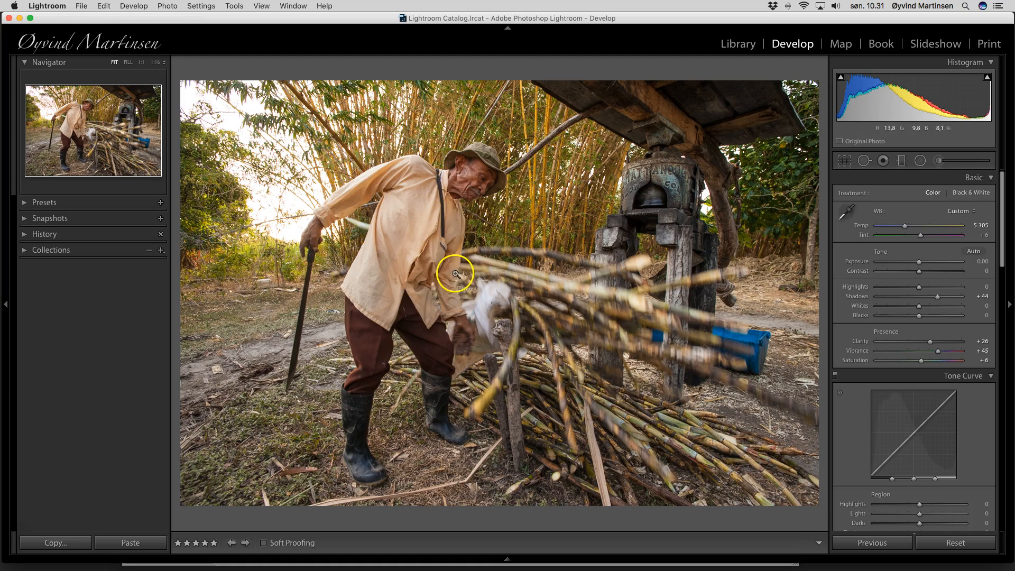
# Paint an Adjustment Brush mask over the man's face with the pins hidden
pyautogui.click(938, 163)
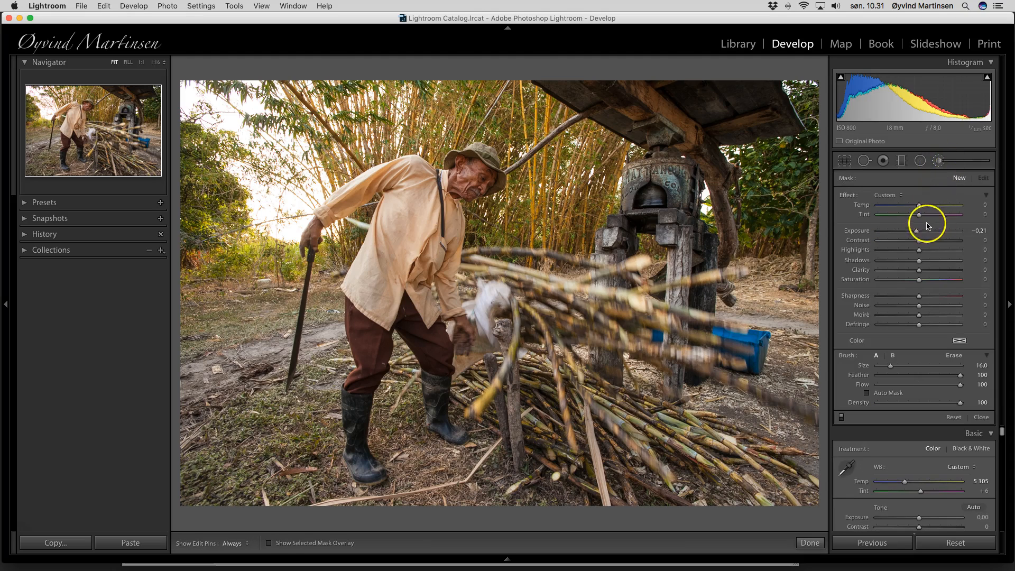
pyautogui.click(916, 231)
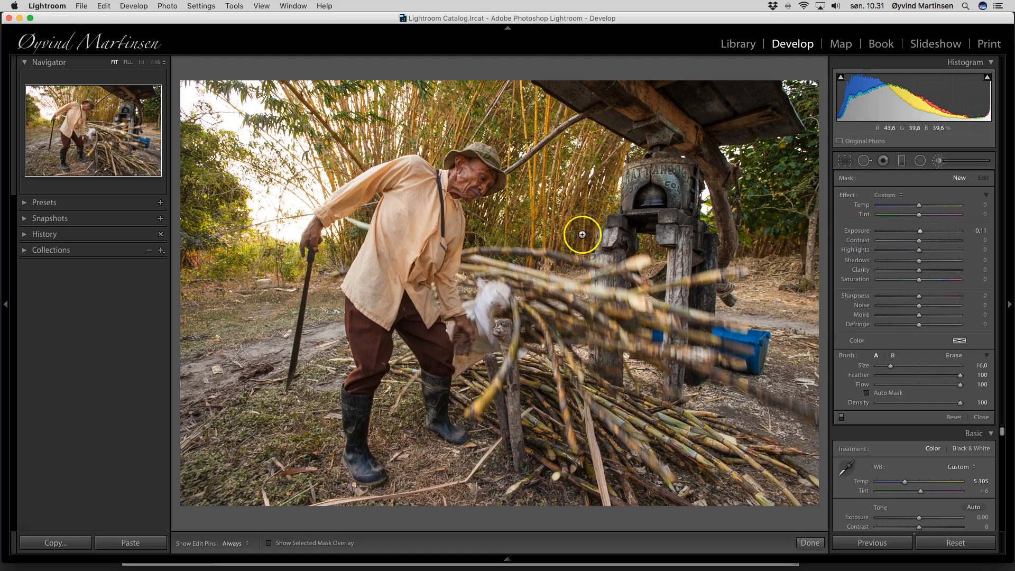
pyautogui.scroll(-5, 452, 206)
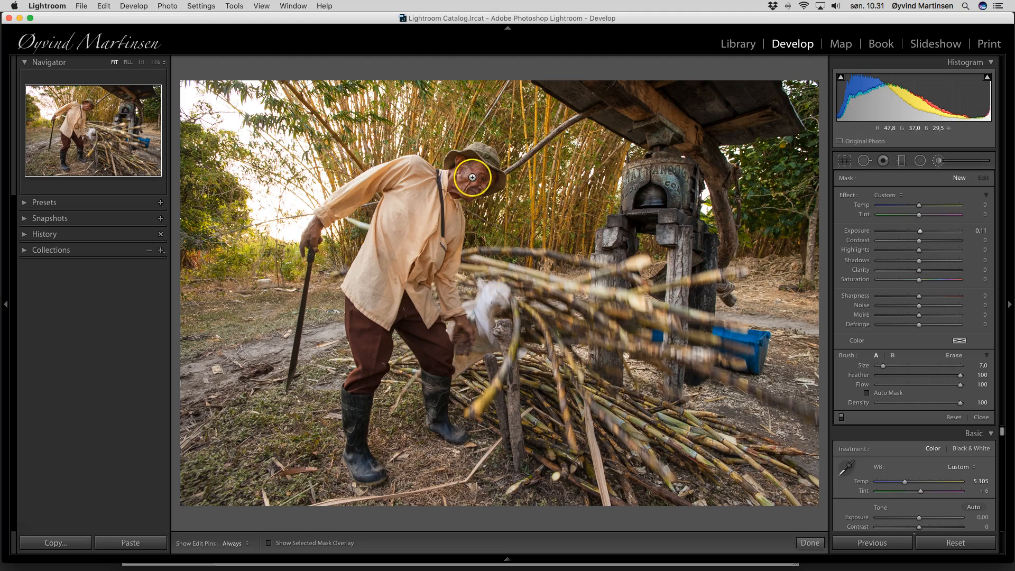
pyautogui.click(470, 178)
pyautogui.scroll(1, 470, 179)
pyautogui.scroll(-2, 470, 178)
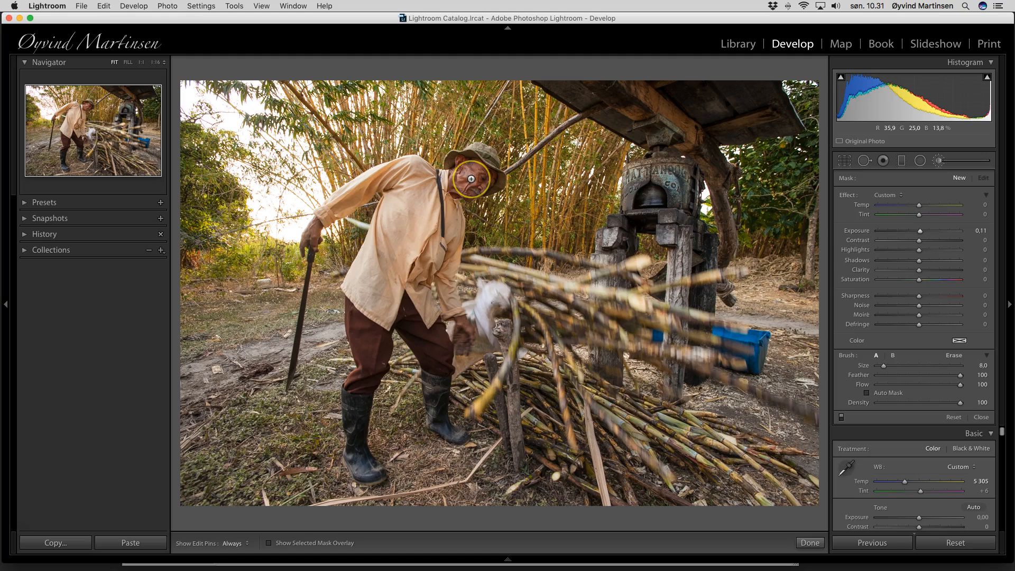
pyautogui.click(471, 179)
pyautogui.press('h')
pyautogui.click(437, 324)
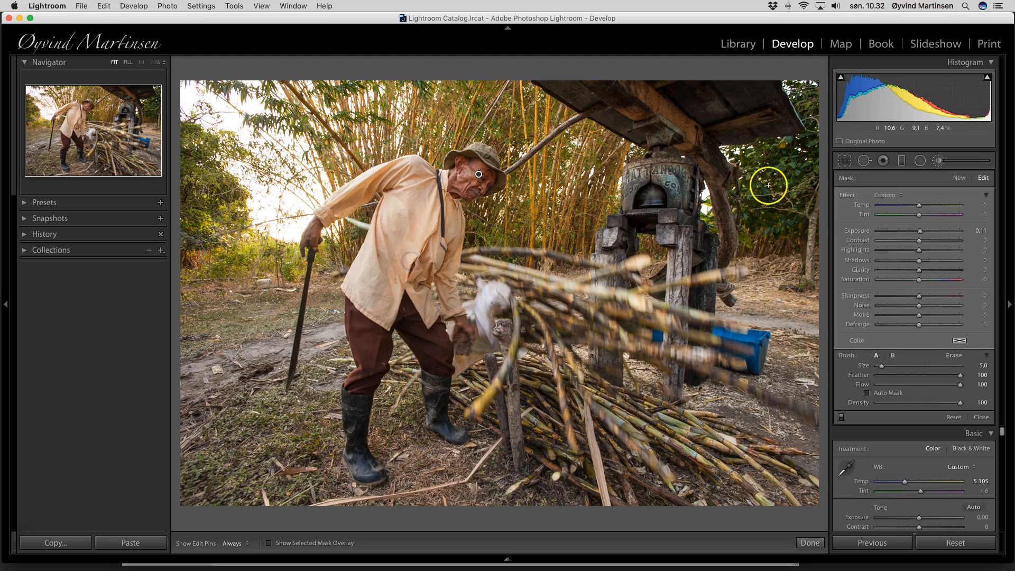
# Set the face brush to Exposure 0,39, Contrast 3 and Shadows 2
pyautogui.click(921, 233)
pyautogui.moveTo(921, 233); pyautogui.dragTo(923, 234)
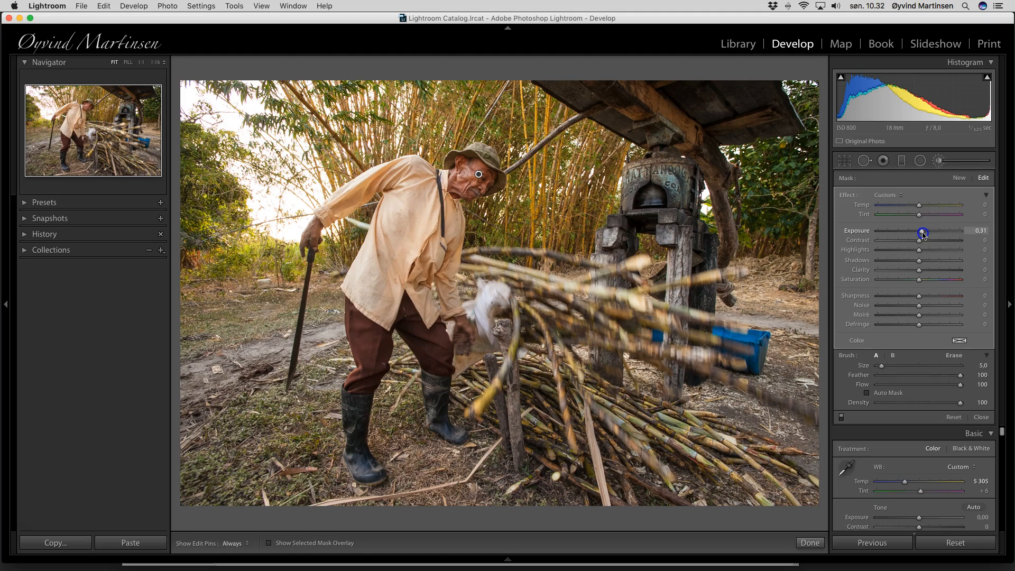
pyautogui.moveTo(923, 234); pyautogui.dragTo(933, 241)
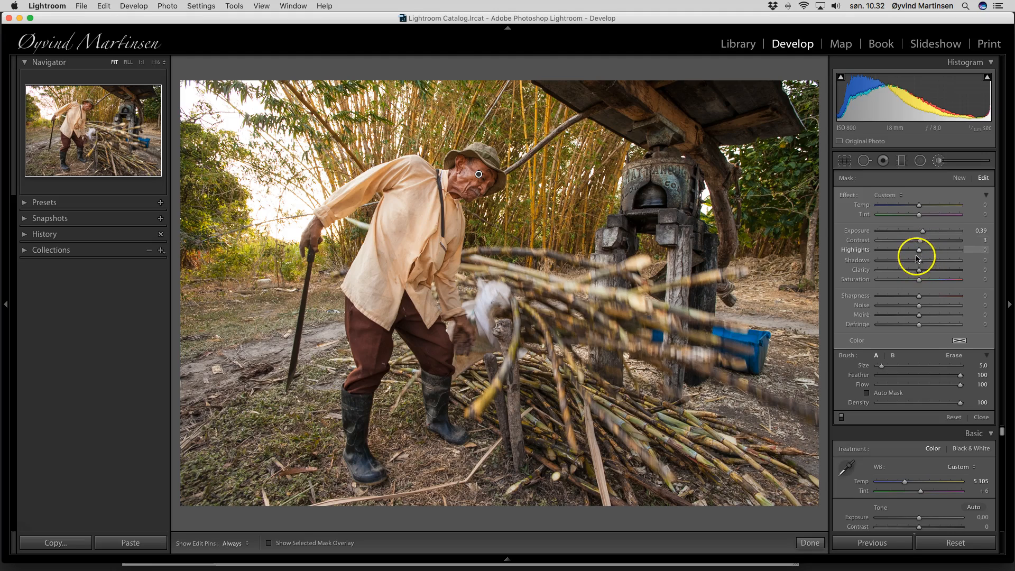
pyautogui.click(917, 260)
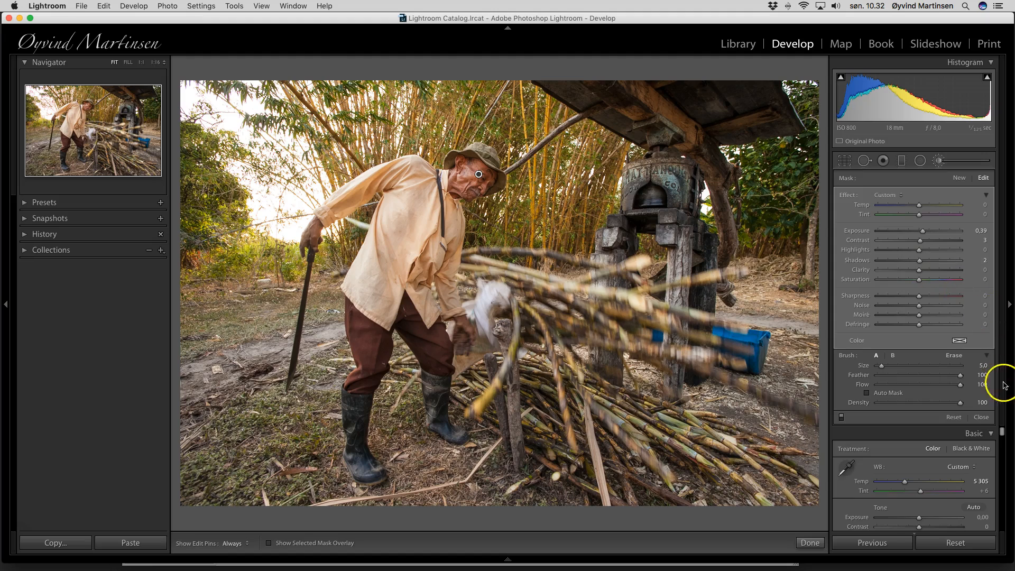
# Close the brush and preview the finished sugarcane photo in Lights Out mode
pyautogui.click(981, 417)
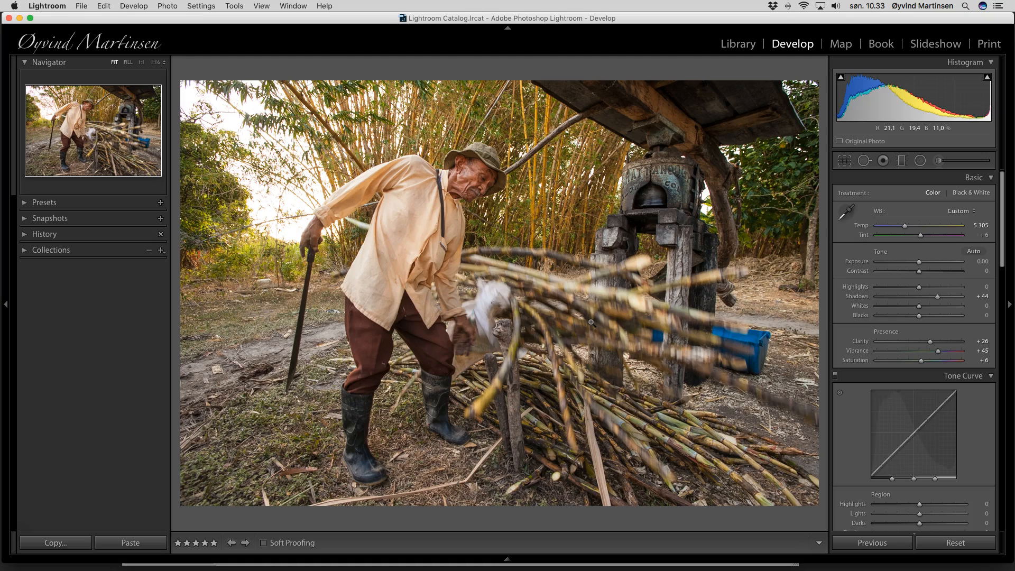
pyautogui.press('l')
pyautogui.press('l')
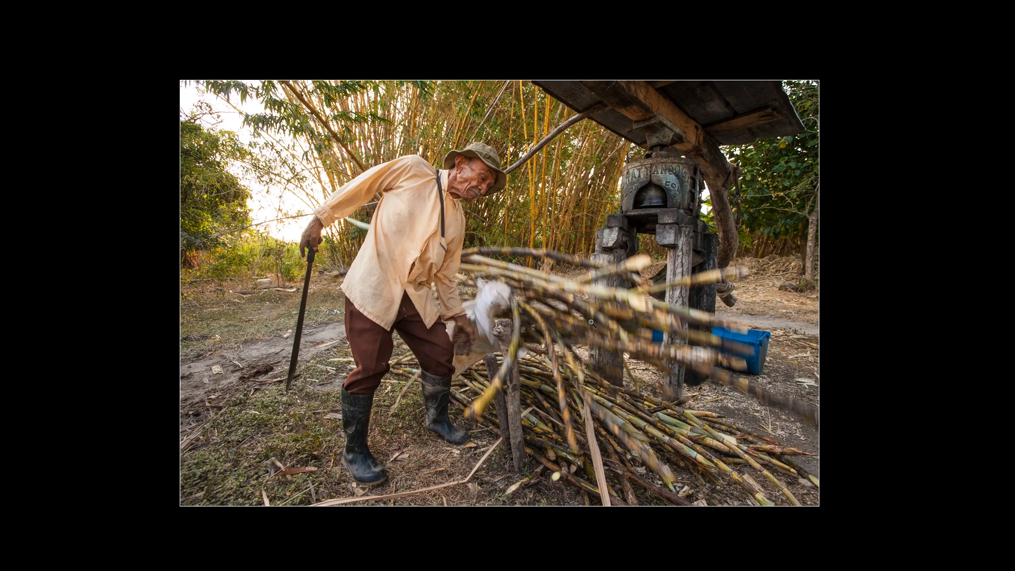
pyautogui.press('l')
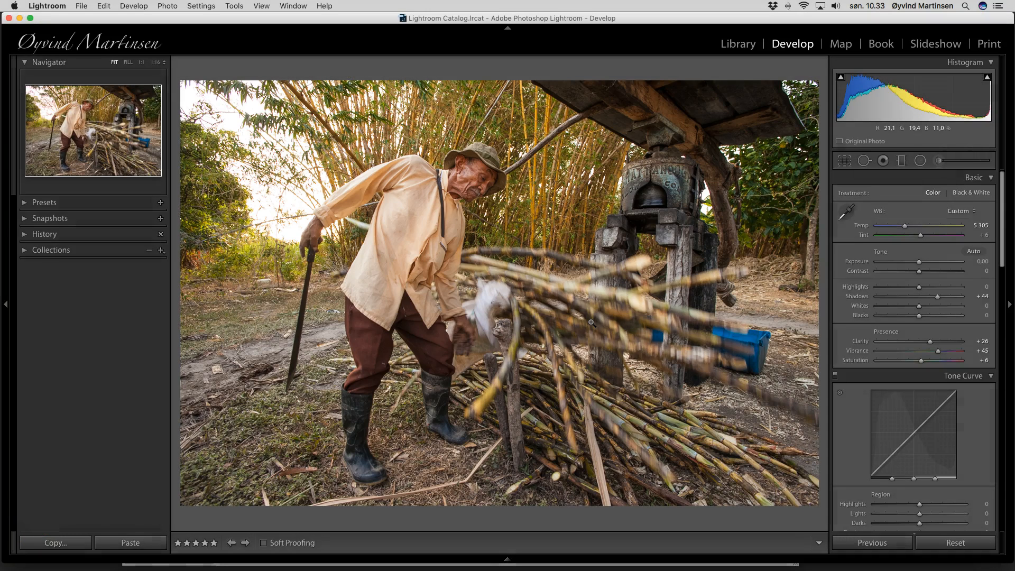
# Advance to the next photo, the man over a steaming pot
pyautogui.press('Right')
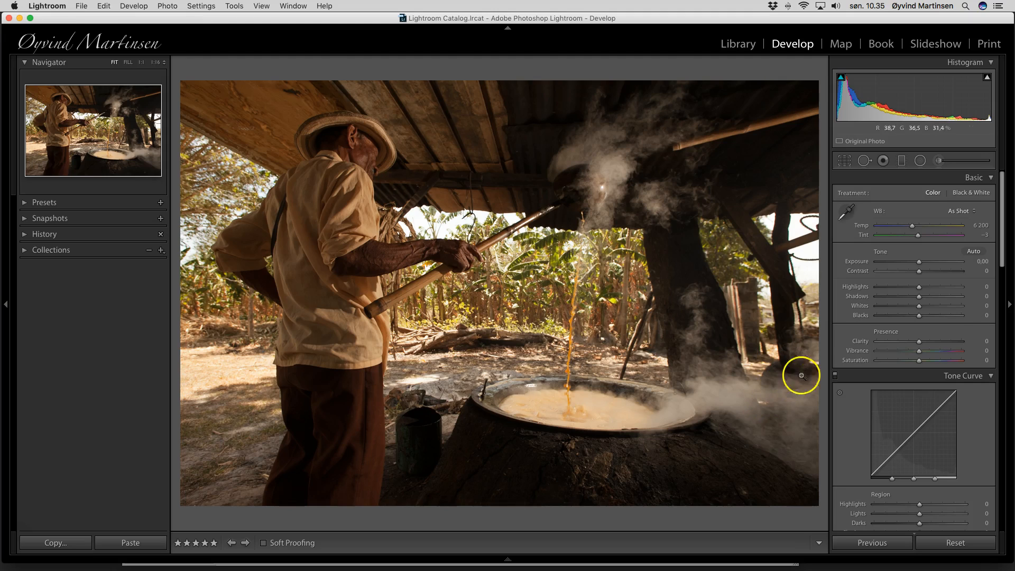
# Give the steaming-pot photo Clarity +24 and Vibrance +45
pyautogui.click(919, 343)
pyautogui.moveTo(919, 342); pyautogui.dragTo(923, 343)
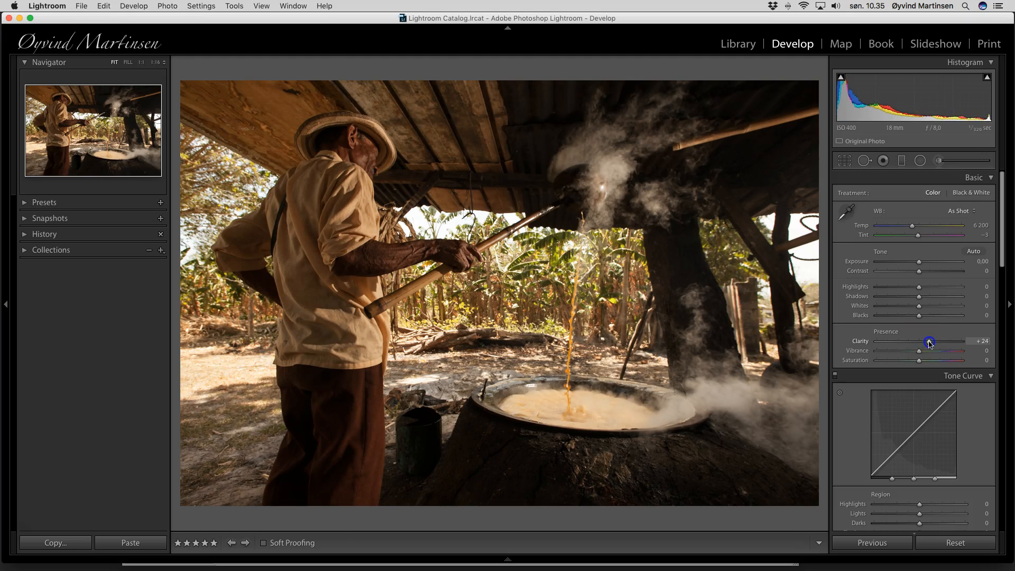
pyautogui.click(920, 353)
pyautogui.moveTo(926, 355); pyautogui.dragTo(932, 355)
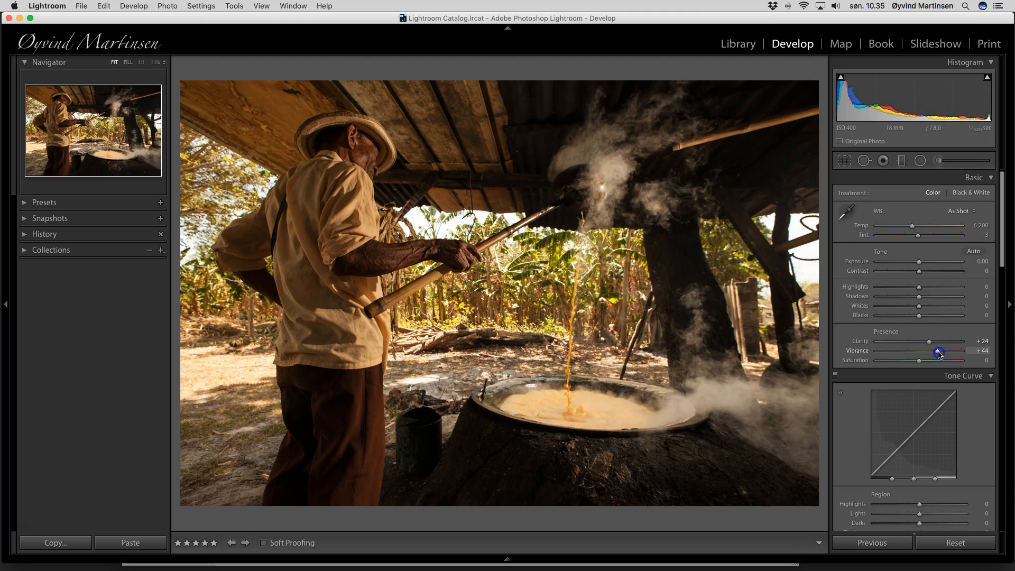
pyautogui.moveTo(934, 353); pyautogui.dragTo(934, 353)
pyautogui.click(932, 214)
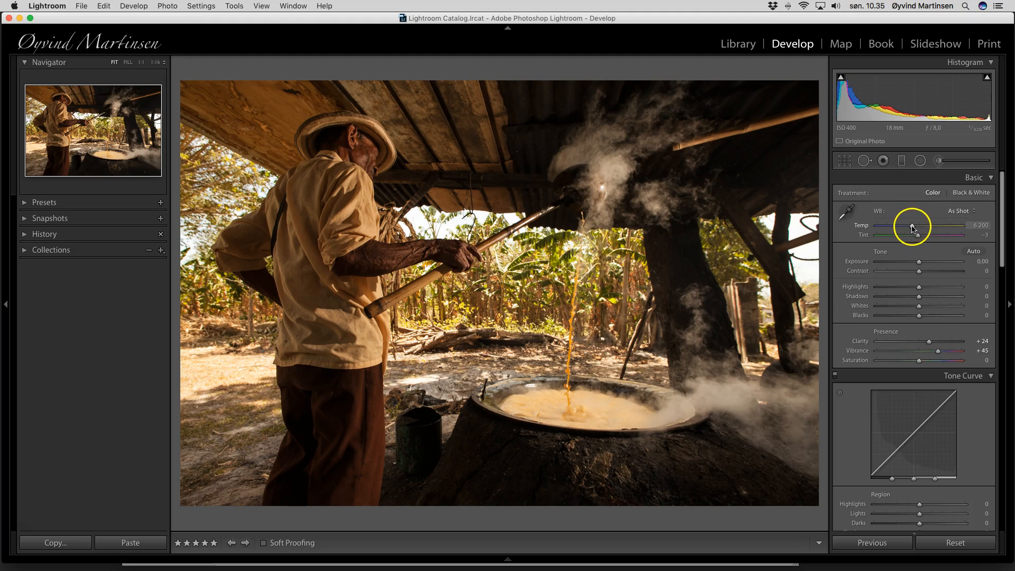
# Set Temp to 6 736, Contrast to +19 and Shadows to +54
pyautogui.moveTo(915, 228); pyautogui.dragTo(919, 229)
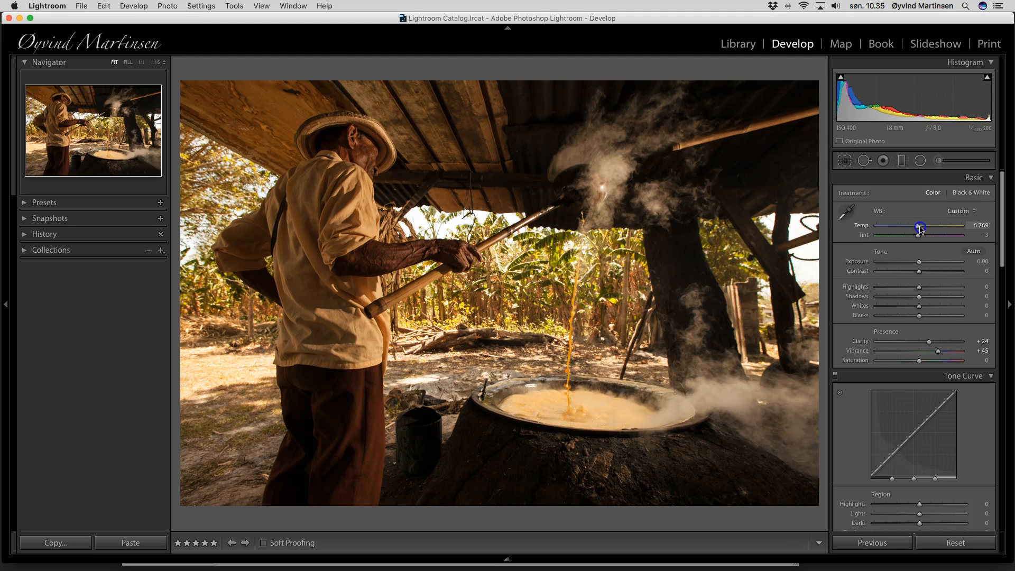
pyautogui.moveTo(920, 229); pyautogui.dragTo(919, 229)
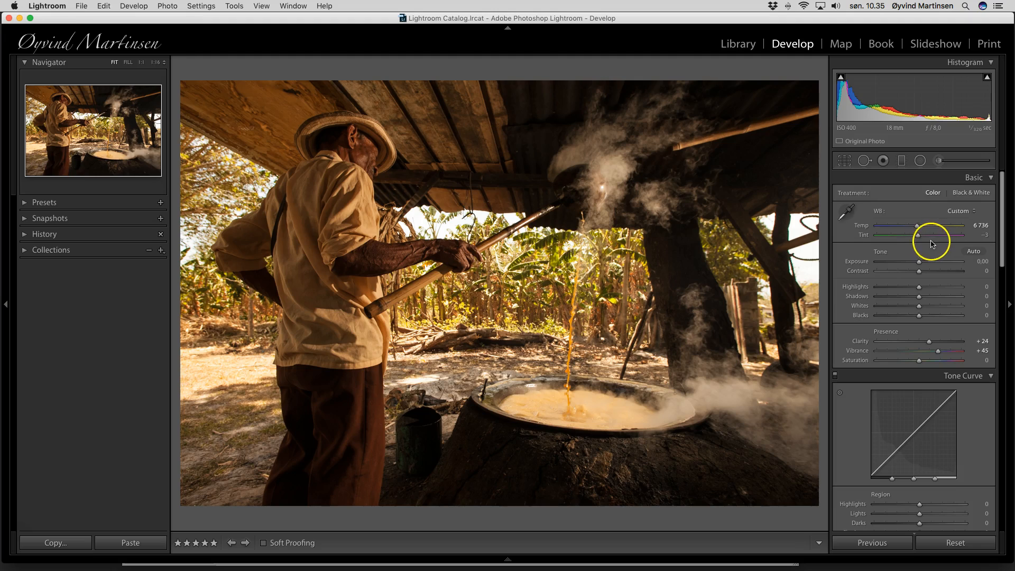
pyautogui.moveTo(919, 271); pyautogui.dragTo(922, 273)
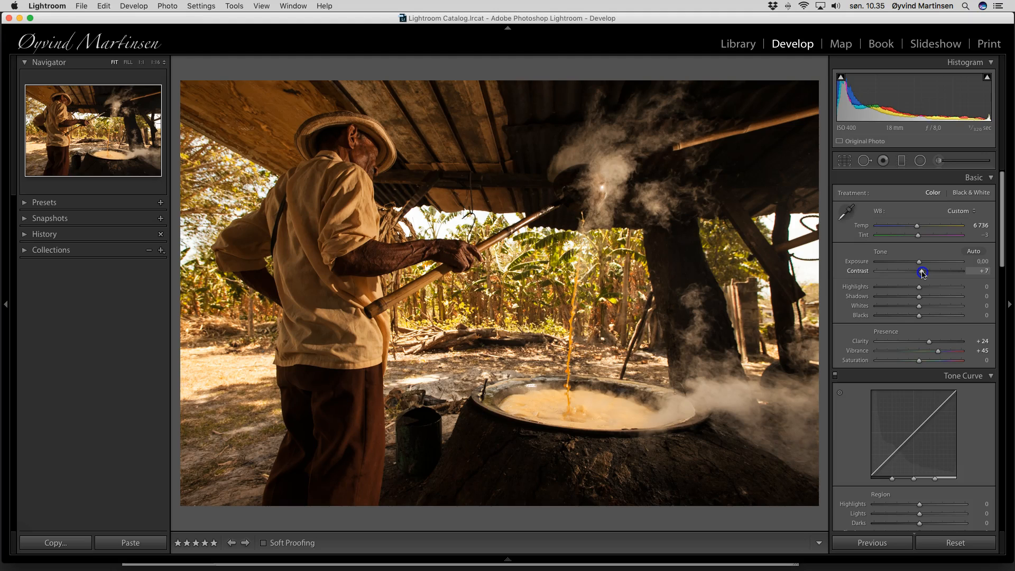
pyautogui.moveTo(922, 273); pyautogui.dragTo(942, 298)
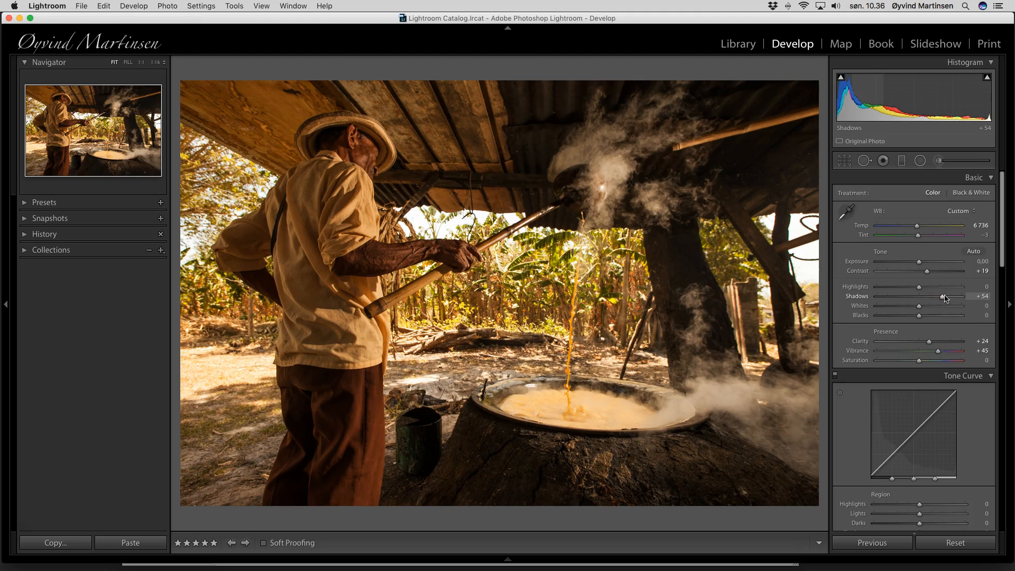
pyautogui.scroll(-15, 945, 301)
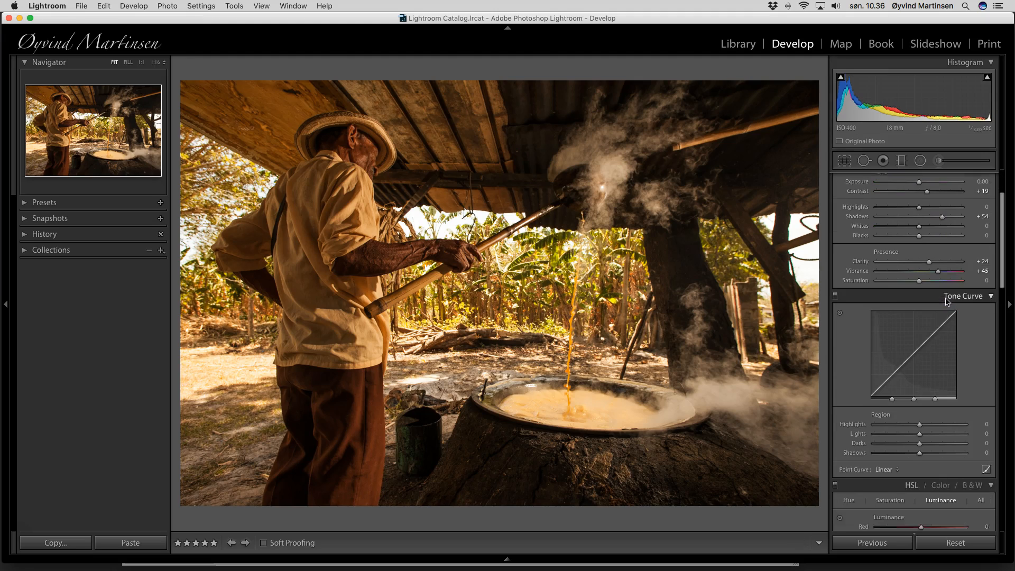
# Sharpen the steaming-pot photo with Amount 58, Radius 1,1 and Masking 40
pyautogui.scroll(-4, 947, 302)
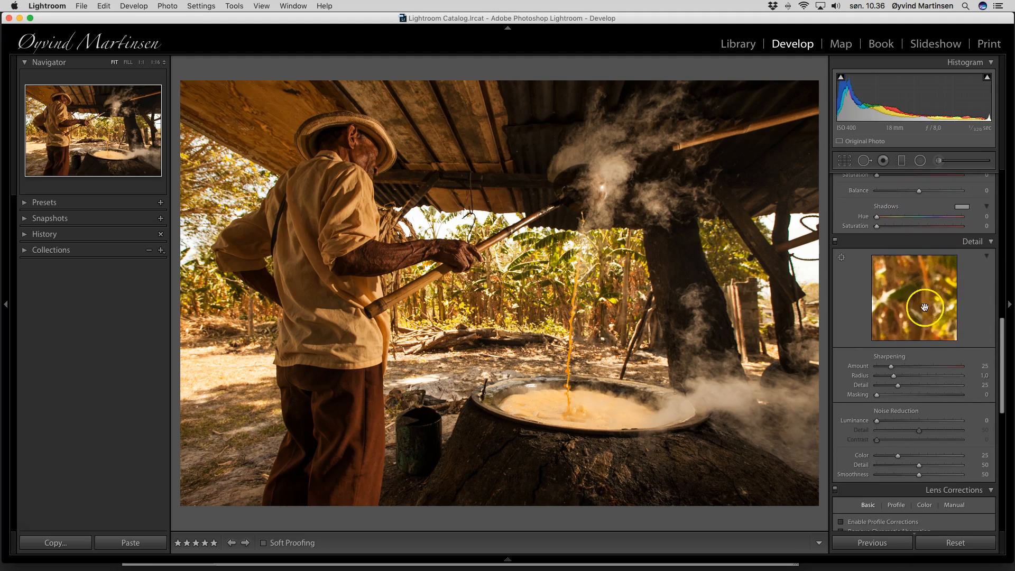
pyautogui.moveTo(892, 367); pyautogui.dragTo(909, 396)
pyautogui.press('alt')
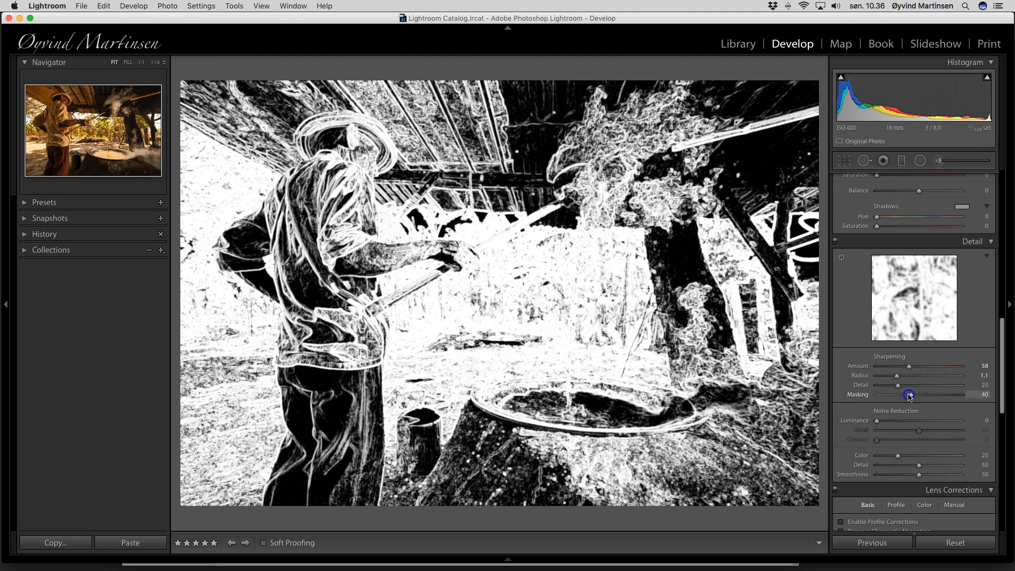
pyautogui.moveTo(910, 397); pyautogui.dragTo(909, 397)
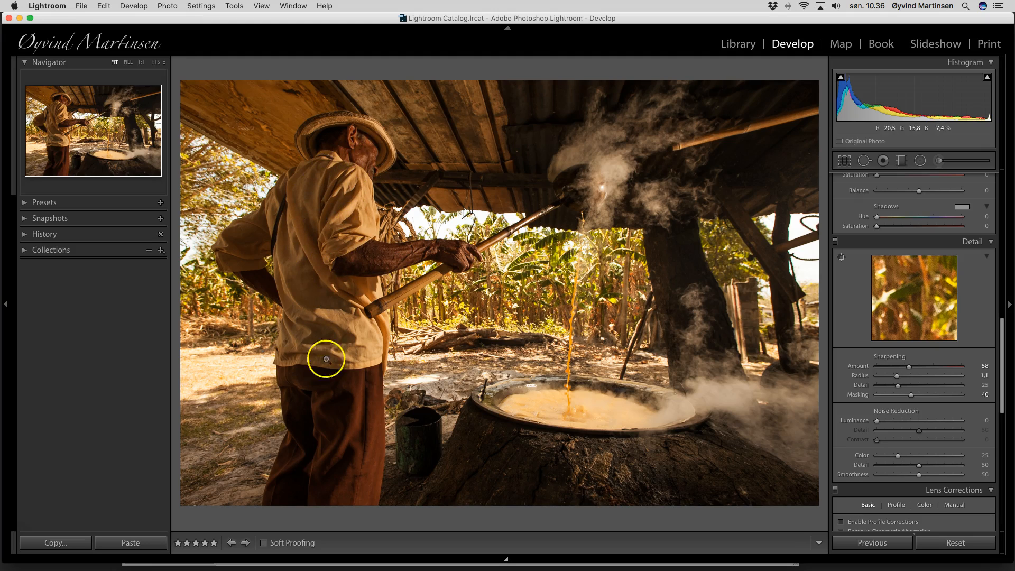
# Brush over the man's shirt and set Exposure 0,82, Contrast 9, Shadows 10
pyautogui.click(939, 160)
pyautogui.press('h')
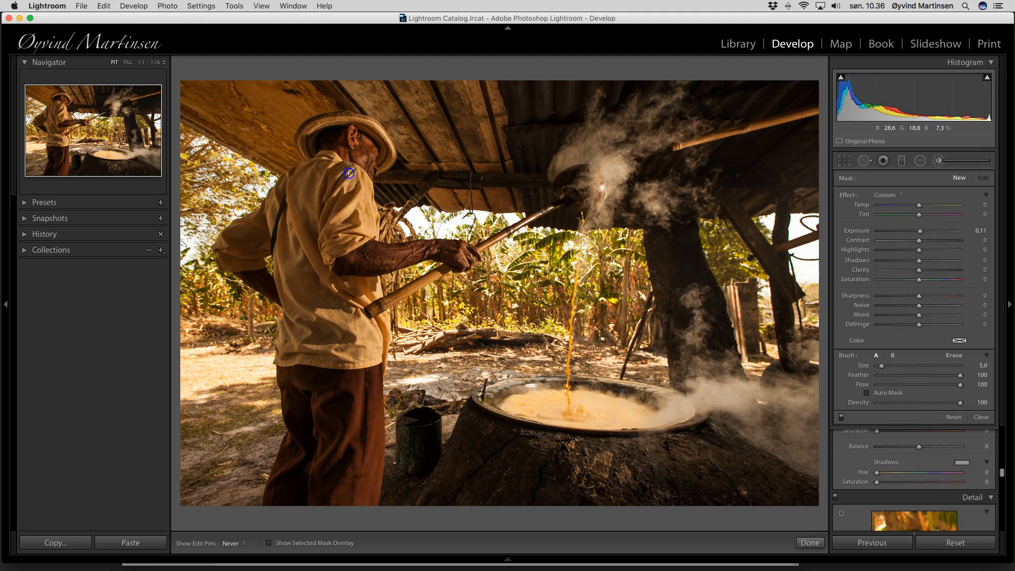
pyautogui.moveTo(330, 292)
pyautogui.mouseDown()
pyautogui.moveTo(314, 224)
pyautogui.moveTo(315, 274)
pyautogui.moveTo(305, 233)
pyautogui.moveTo(331, 167)
pyautogui.moveTo(262, 245)
pyautogui.moveTo(268, 273)
pyautogui.moveTo(318, 323)
pyautogui.moveTo(319, 422)
pyautogui.moveTo(344, 460)
pyautogui.moveTo(333, 365)
pyautogui.moveTo(368, 521)
pyautogui.moveTo(354, 439)
pyautogui.moveTo(345, 457)
pyautogui.moveTo(320, 468)
pyautogui.moveTo(318, 420)
pyautogui.moveTo(341, 360)
pyautogui.moveTo(354, 156)
pyautogui.mouseUp()
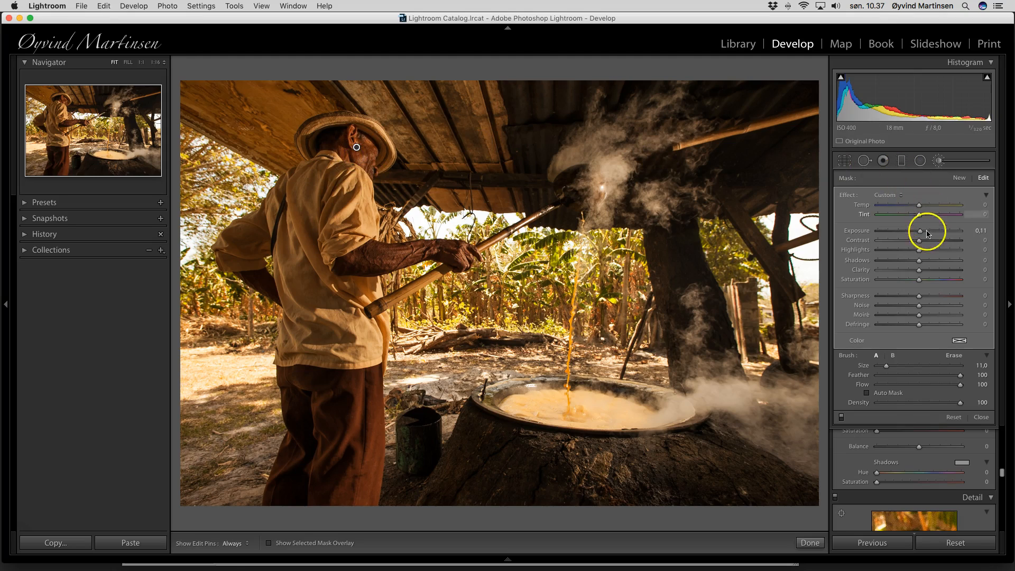
pyautogui.moveTo(921, 234); pyautogui.dragTo(926, 234)
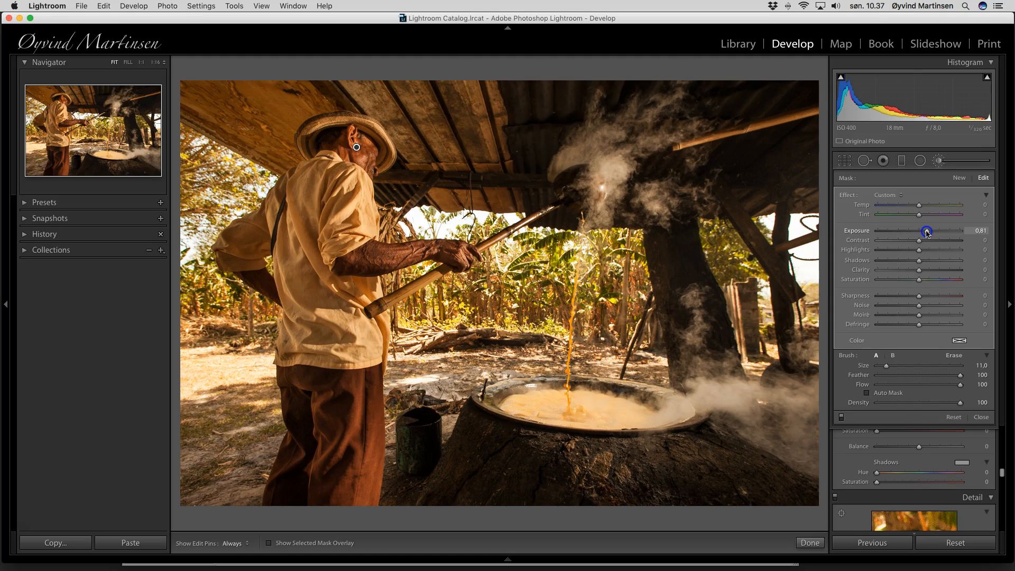
pyautogui.moveTo(927, 233); pyautogui.dragTo(922, 263)
pyautogui.click(921, 242)
pyautogui.click(919, 261)
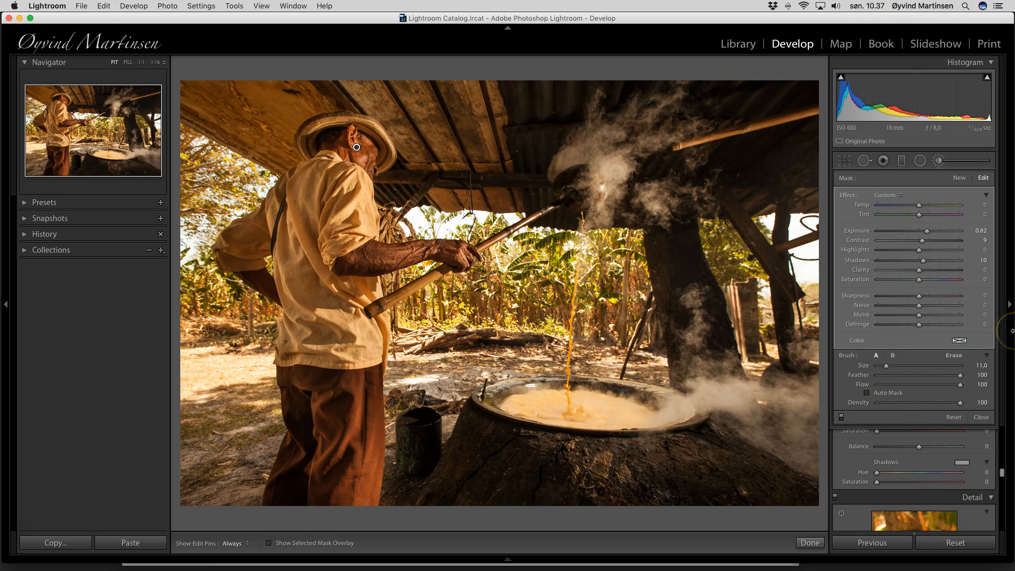
# Paint a new brush mask down the rising steam with Highlights at 18
pyautogui.click(958, 178)
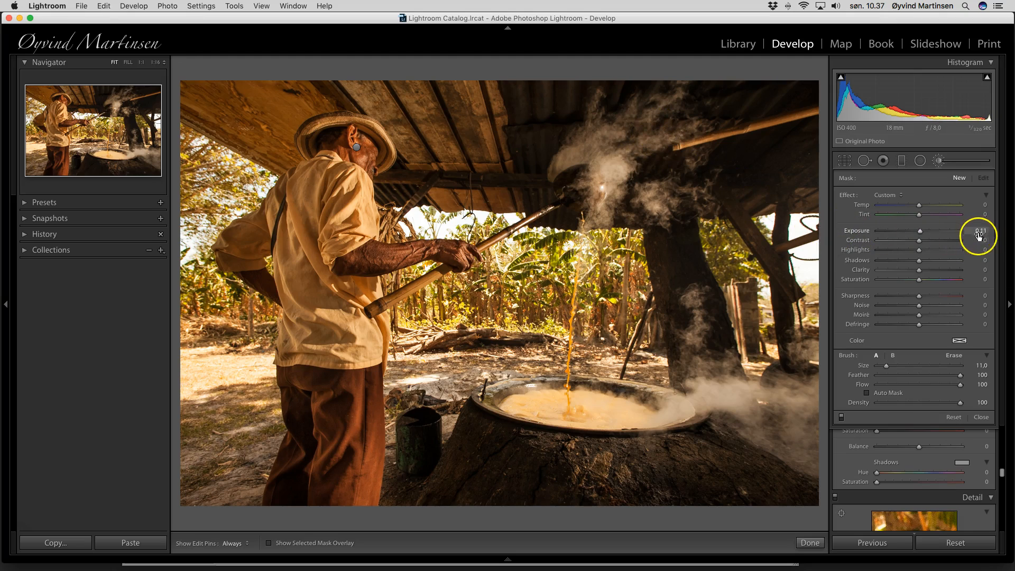
pyautogui.press('h')
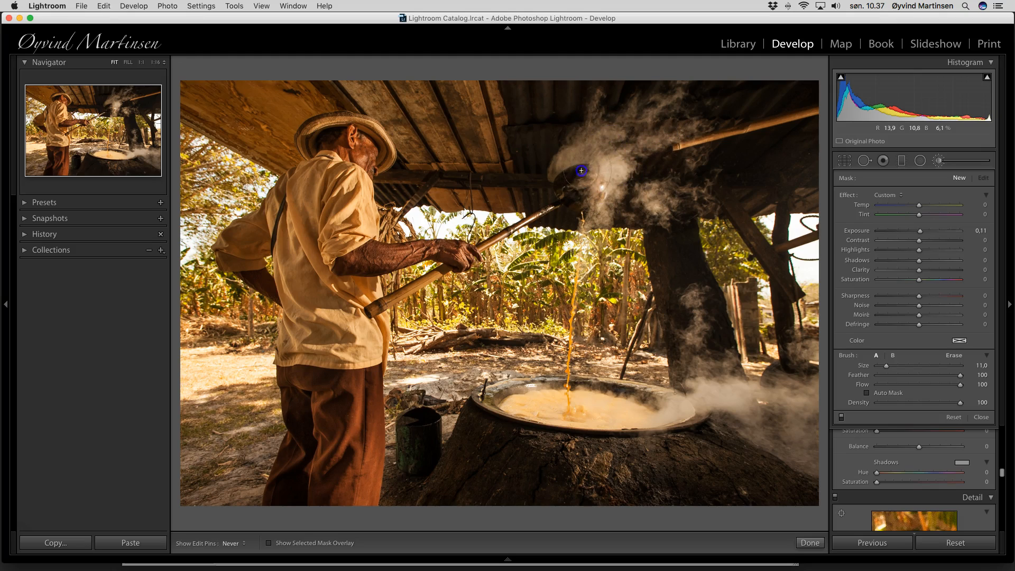
pyautogui.moveTo(654, 124)
pyautogui.mouseDown()
pyautogui.moveTo(704, 306)
pyautogui.moveTo(704, 390)
pyautogui.moveTo(784, 408)
pyautogui.moveTo(698, 388)
pyautogui.moveTo(688, 323)
pyautogui.moveTo(696, 305)
pyautogui.mouseUp()
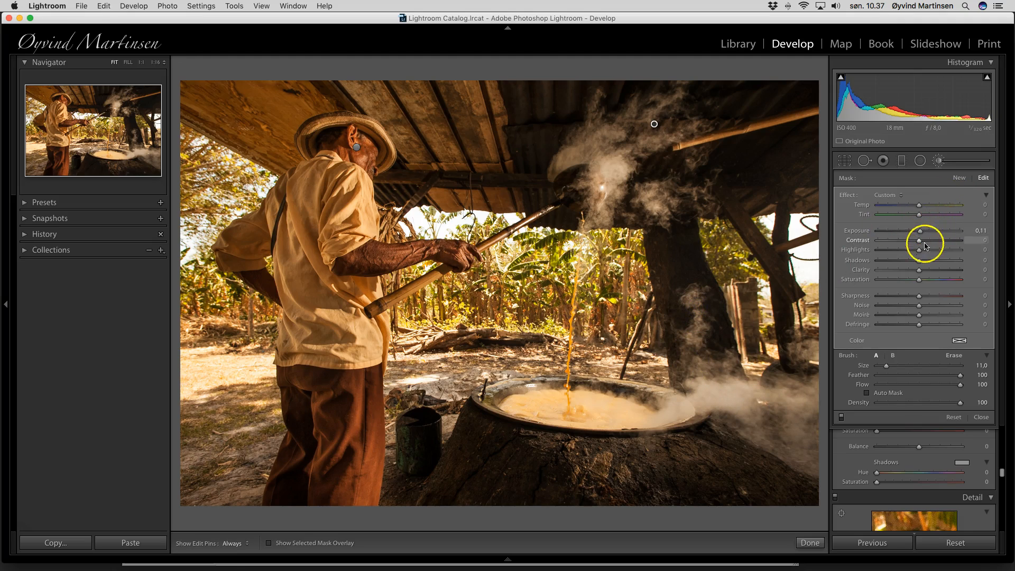
pyautogui.moveTo(920, 253)
pyautogui.mouseDown()
pyautogui.moveTo(986, 253)
pyautogui.moveTo(923, 253)
pyautogui.mouseUp()
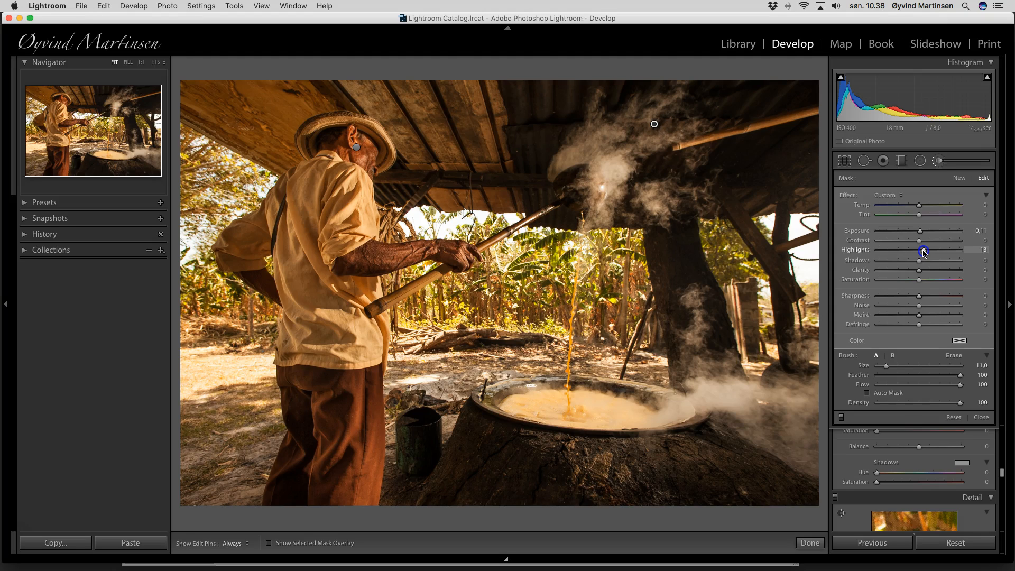
pyautogui.moveTo(925, 252); pyautogui.dragTo(926, 253)
# Close the brush, preview the photo in Lights Out, then advance to the boat photo
pyautogui.click(981, 417)
pyautogui.scroll(5, 968, 405)
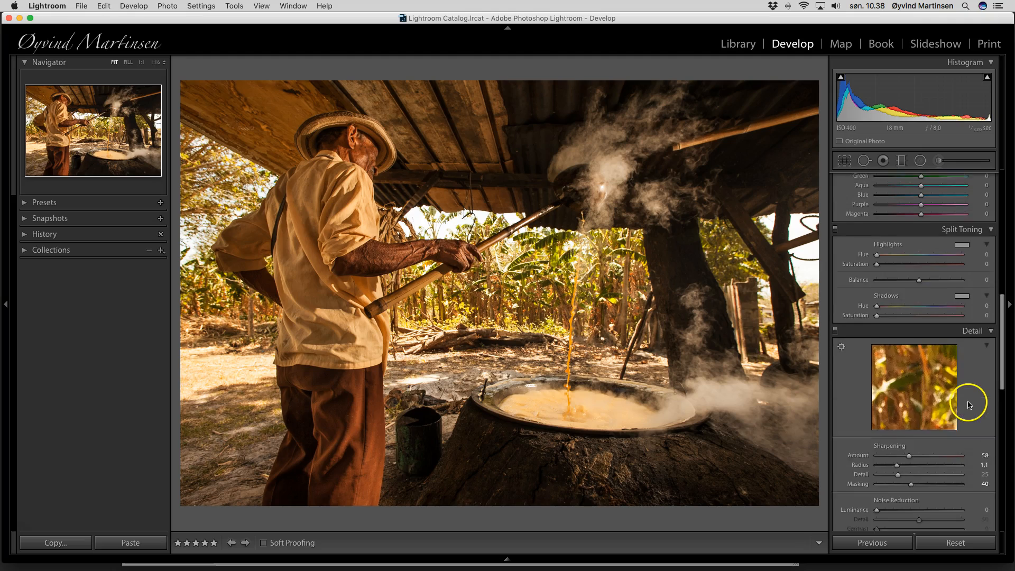
pyautogui.scroll(7, 968, 405)
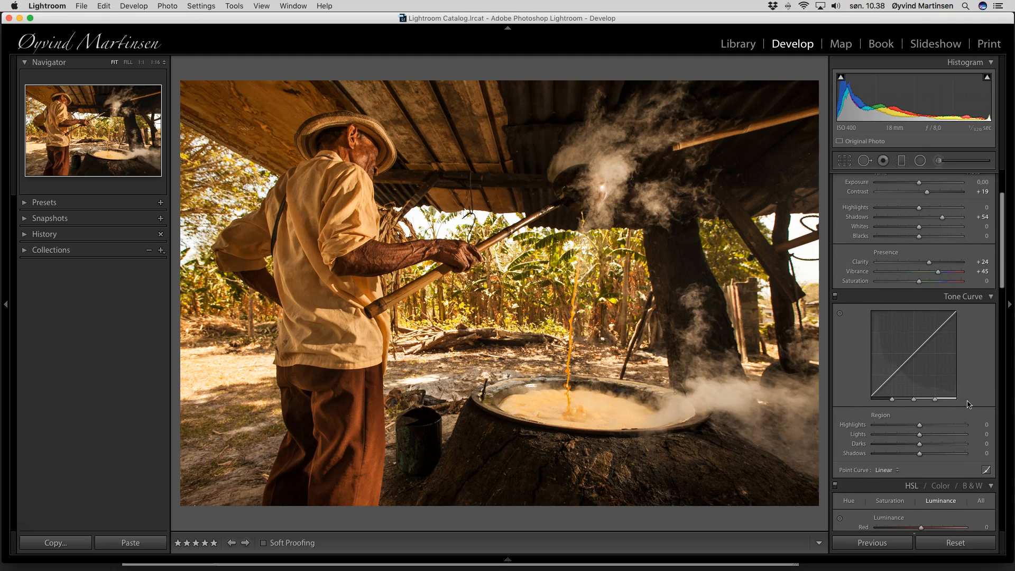
pyautogui.press('l')
pyautogui.press('l')
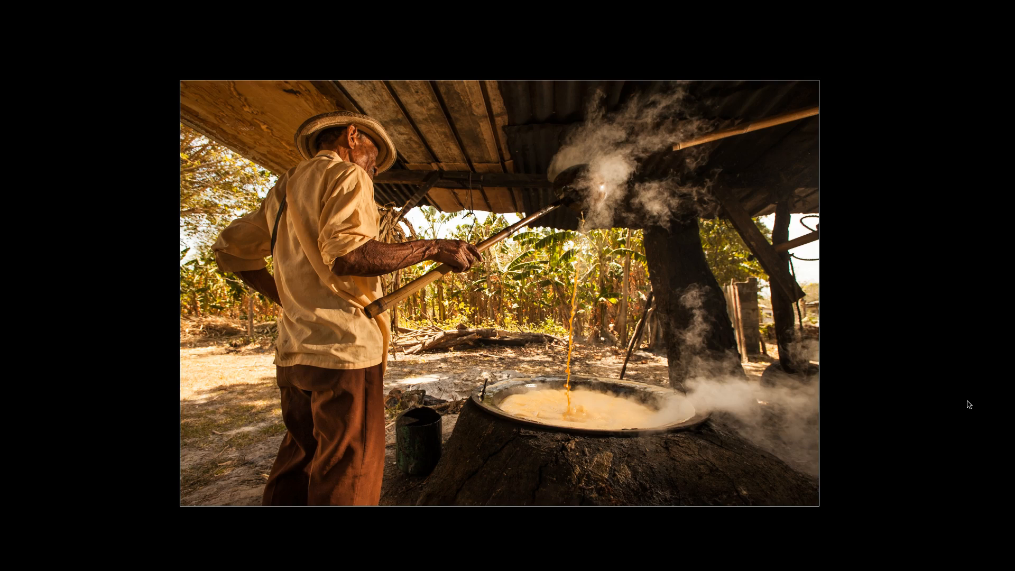
pyautogui.press('l')
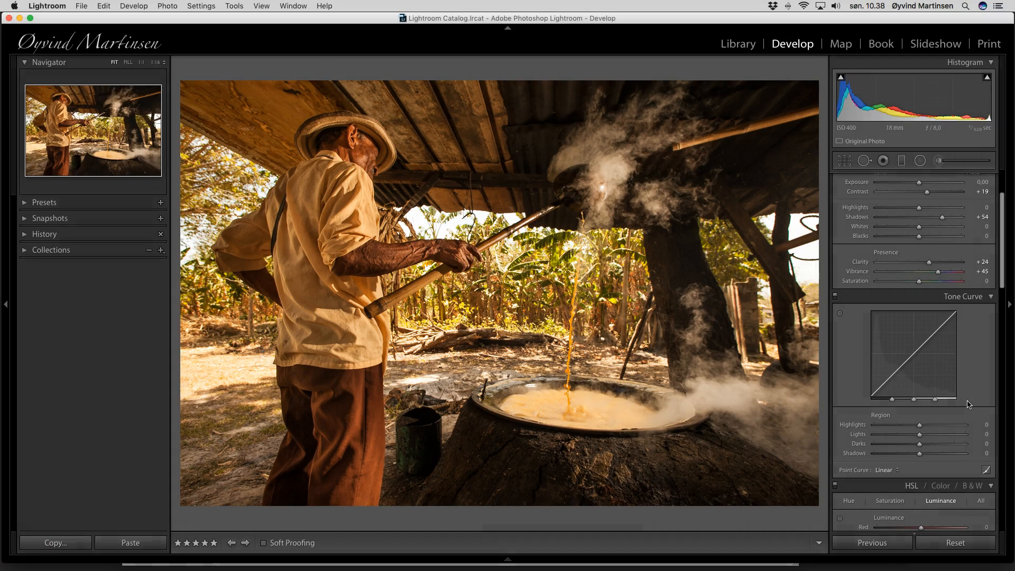
pyautogui.press('Right')
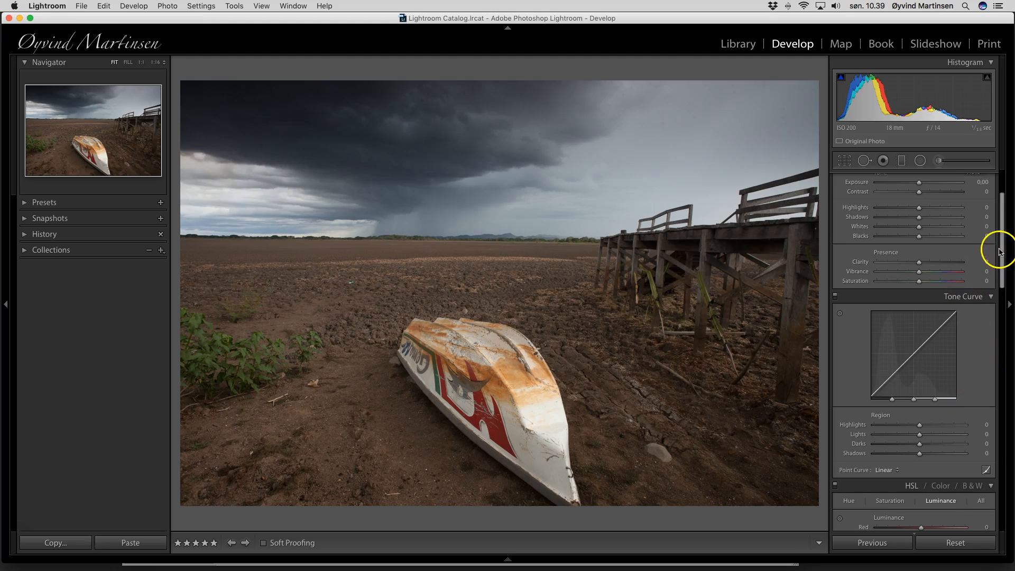
# Give the boat photo Clarity +25, Vibrance +45, Exposure +0.40, Contrast +33 and Shadows +13
pyautogui.moveTo(998, 243); pyautogui.dragTo(1003, 177)
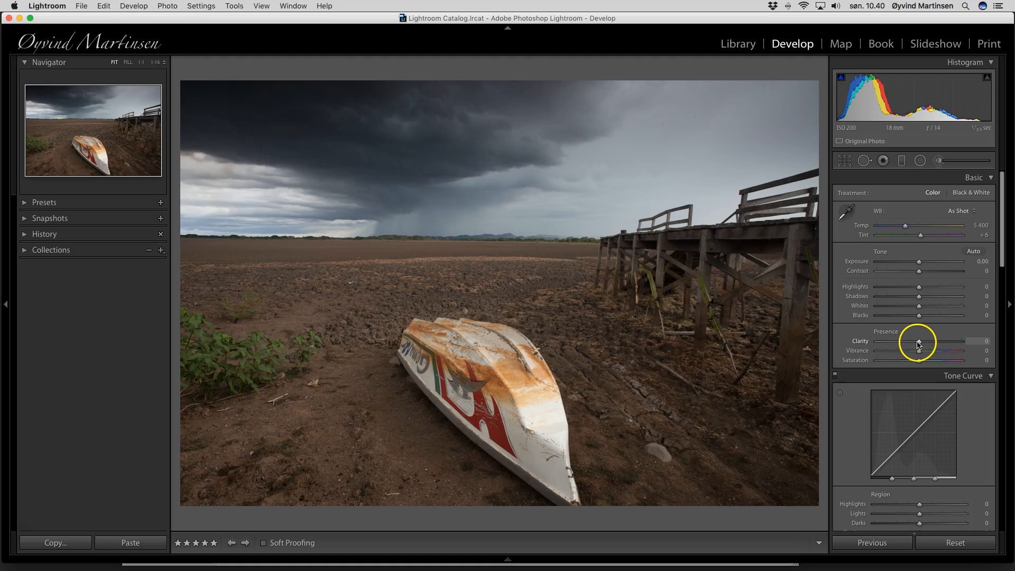
pyautogui.moveTo(919, 344); pyautogui.dragTo(938, 354)
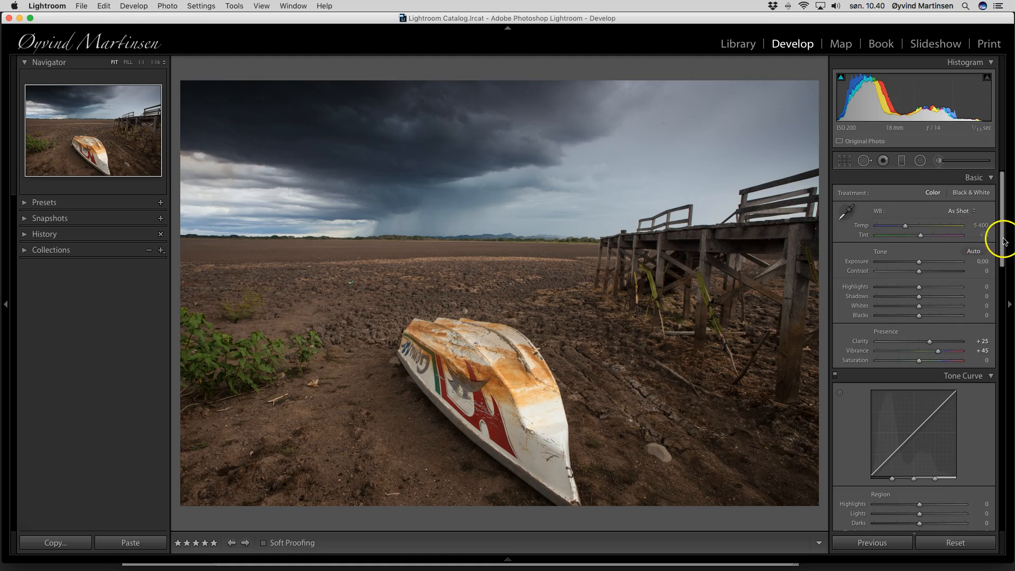
pyautogui.click(920, 263)
pyautogui.moveTo(921, 263); pyautogui.dragTo(923, 298)
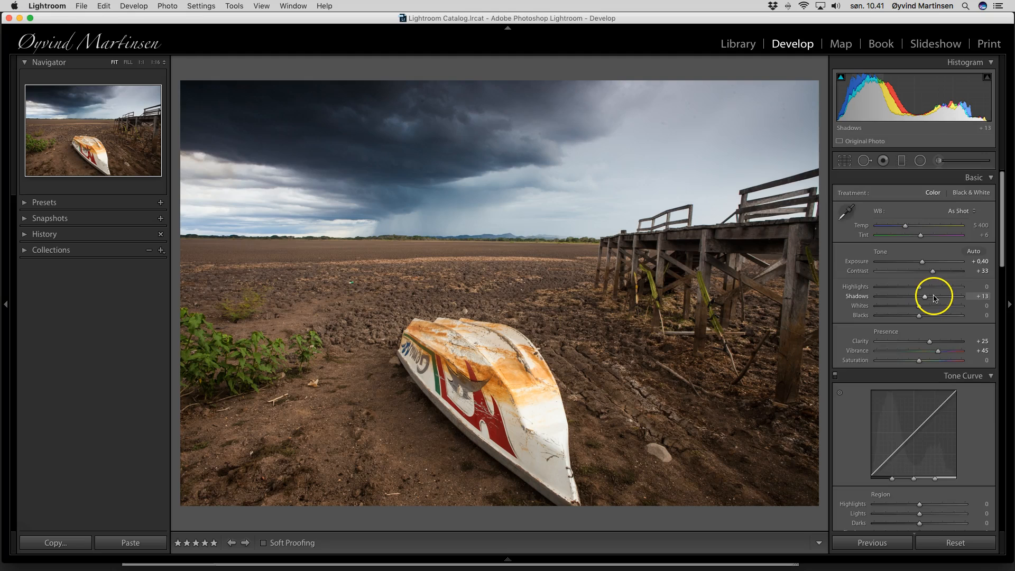
# Raise the boat photo's sharpening amount and increase masking so only edges get sharpened
pyautogui.scroll(-6, 931, 295)
pyautogui.scroll(-8, 934, 295)
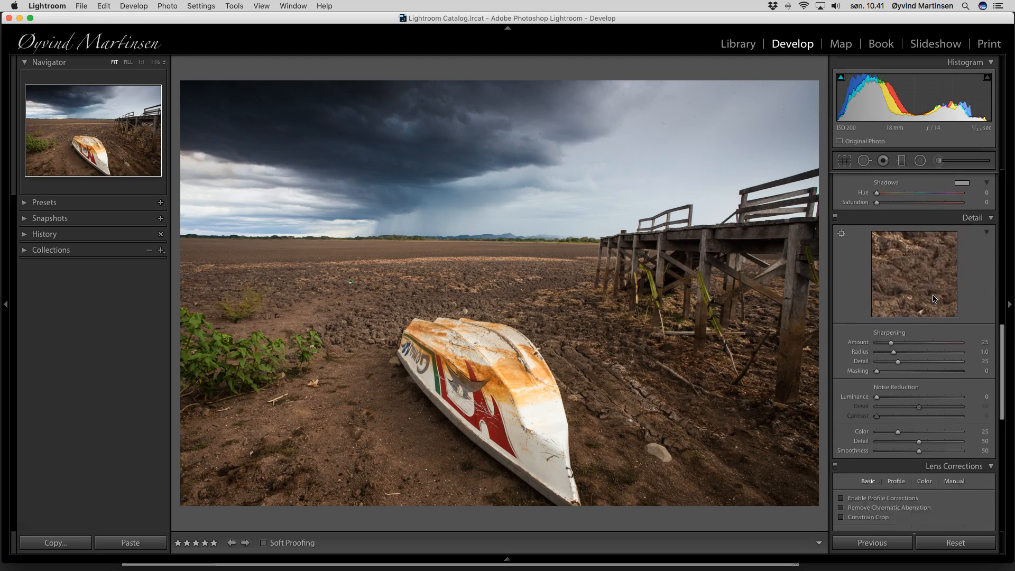
pyautogui.moveTo(891, 319)
pyautogui.mouseDown()
pyautogui.moveTo(908, 321)
pyautogui.moveTo(896, 328)
pyautogui.mouseUp()
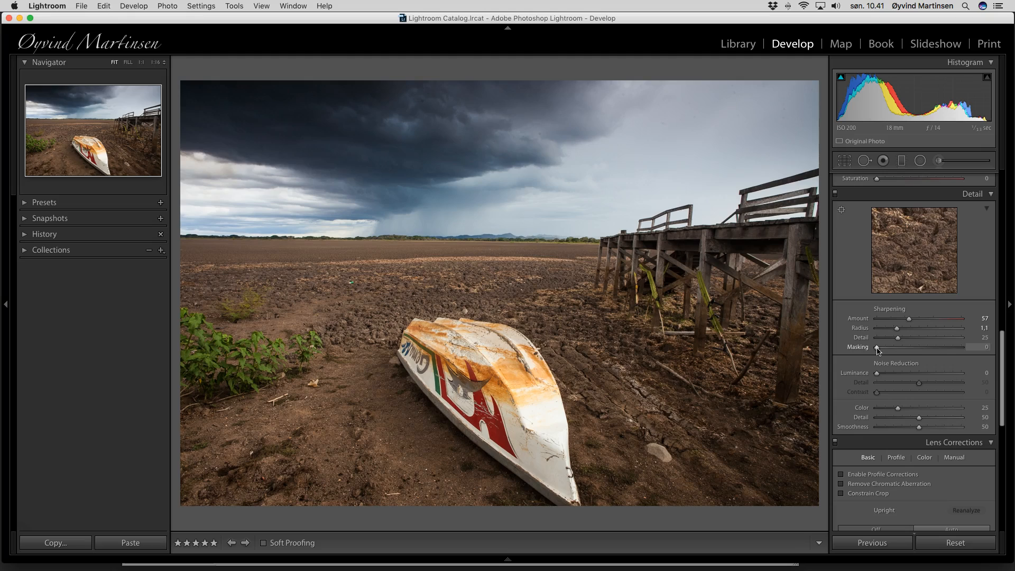
pyautogui.moveTo(878, 350); pyautogui.dragTo(911, 350)
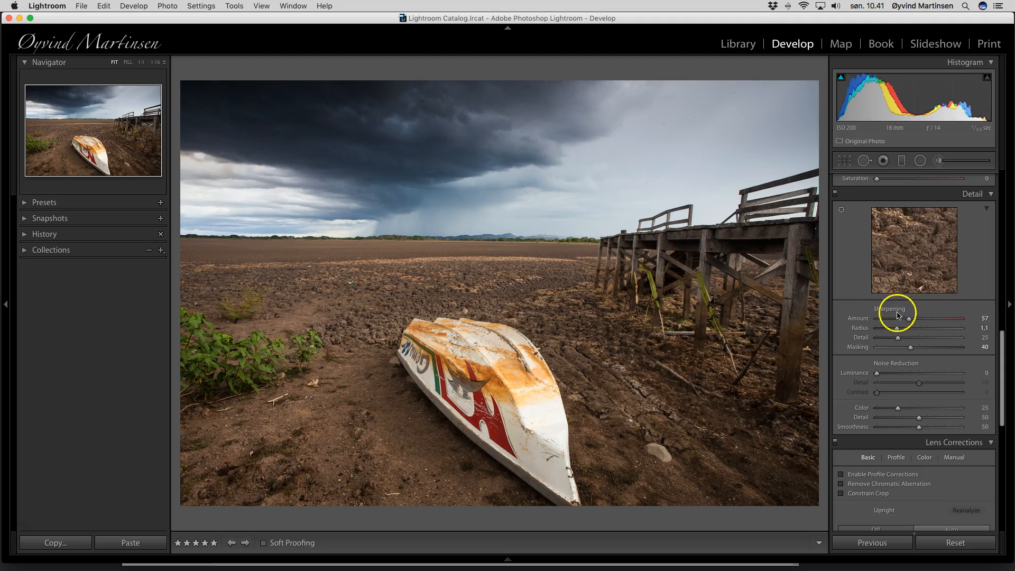
# Compare with and without lens profile corrections, leave them on, and remove chromatic aberration
pyautogui.scroll(5, 970, 310)
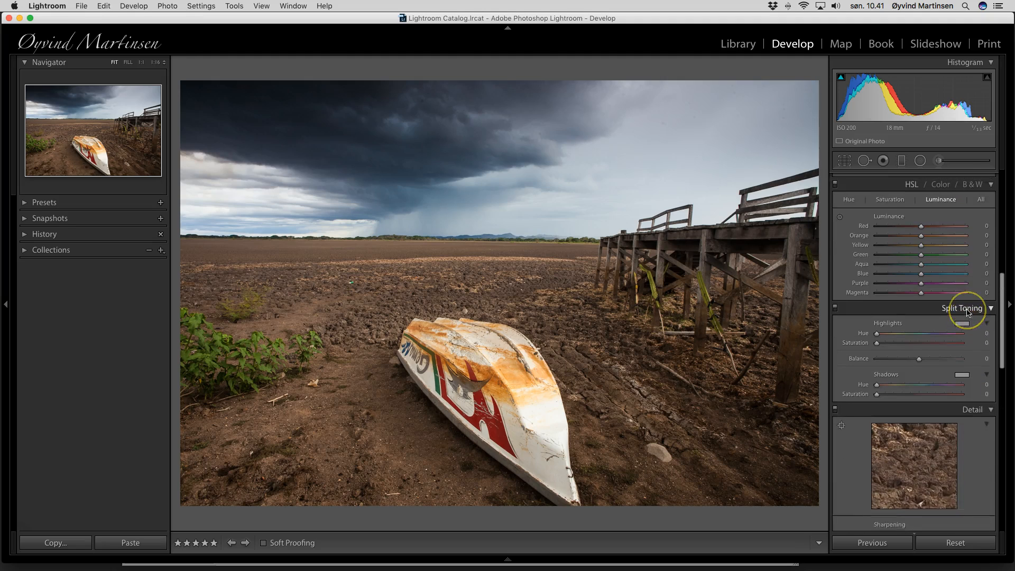
pyautogui.scroll(-10, 967, 312)
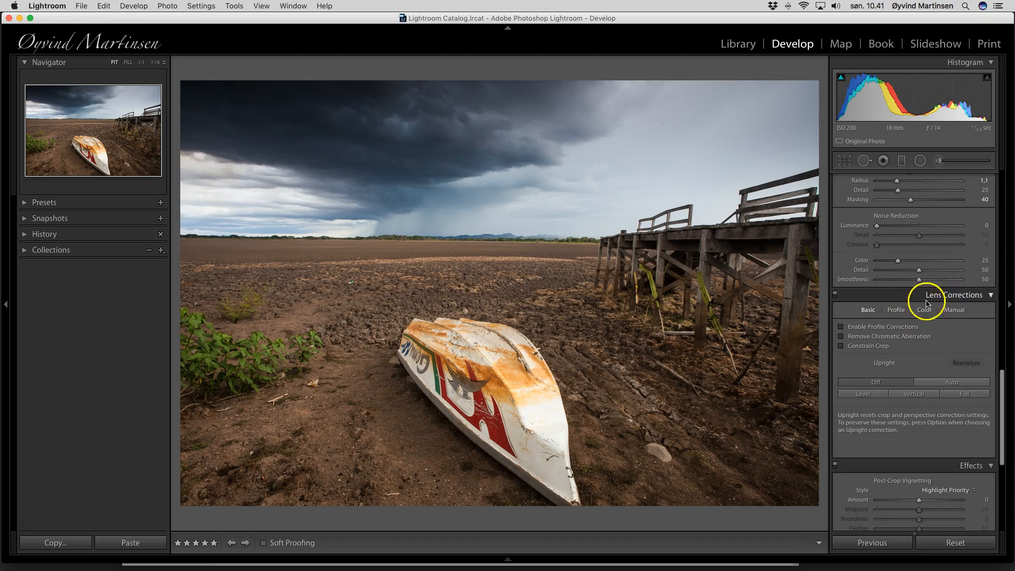
pyautogui.click(841, 327)
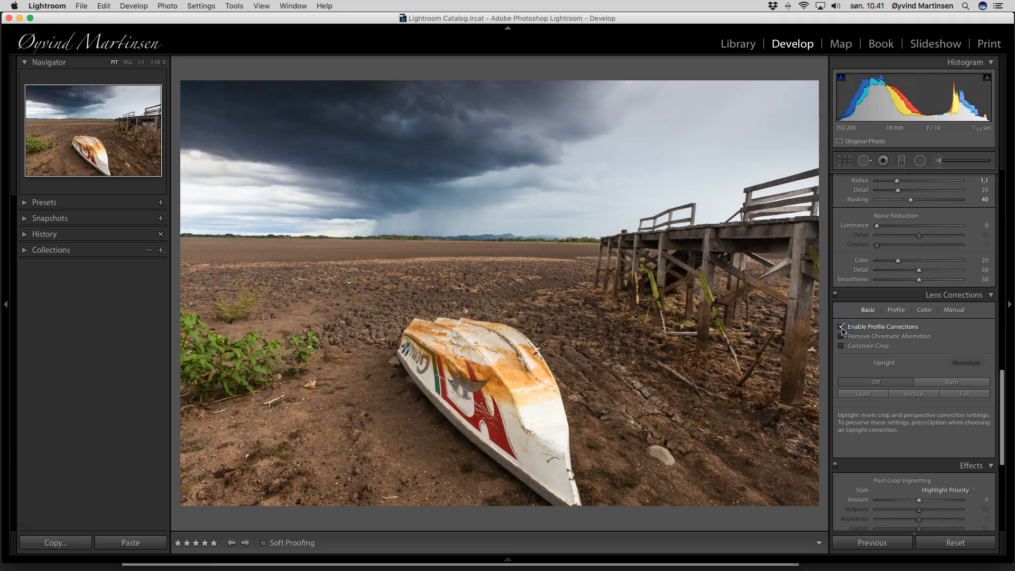
pyautogui.click(842, 327)
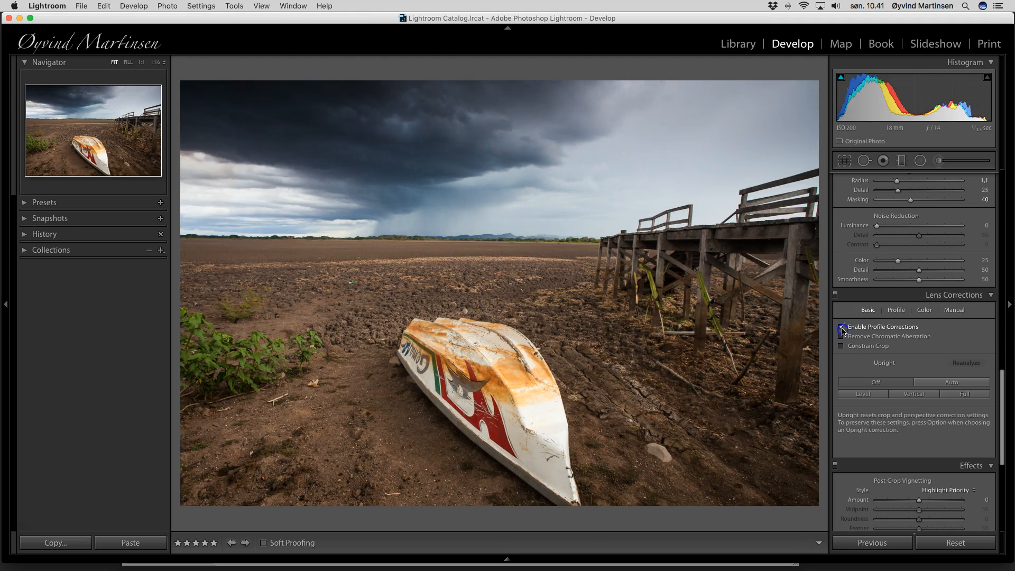
pyautogui.click(842, 327)
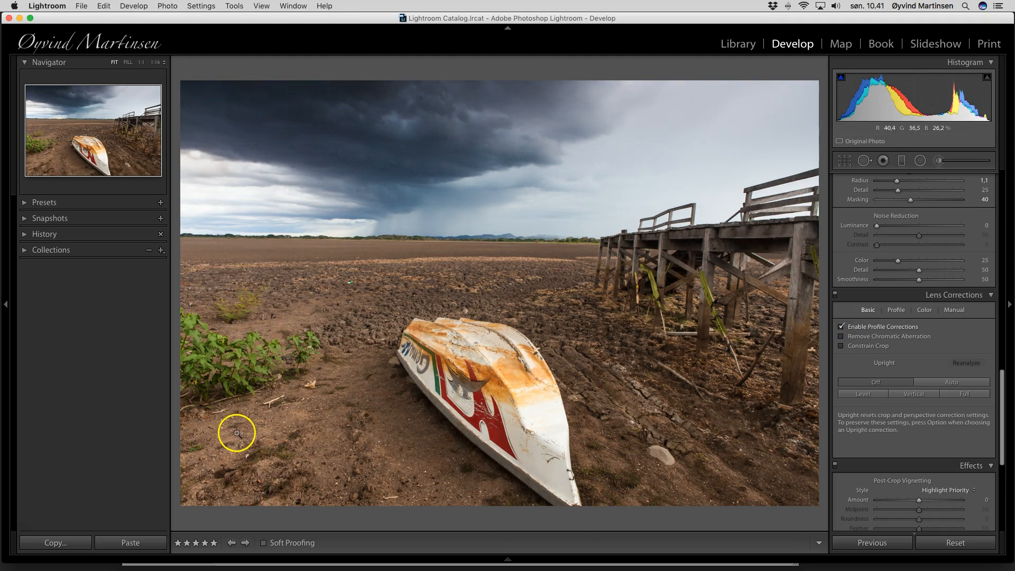
pyautogui.click(841, 327)
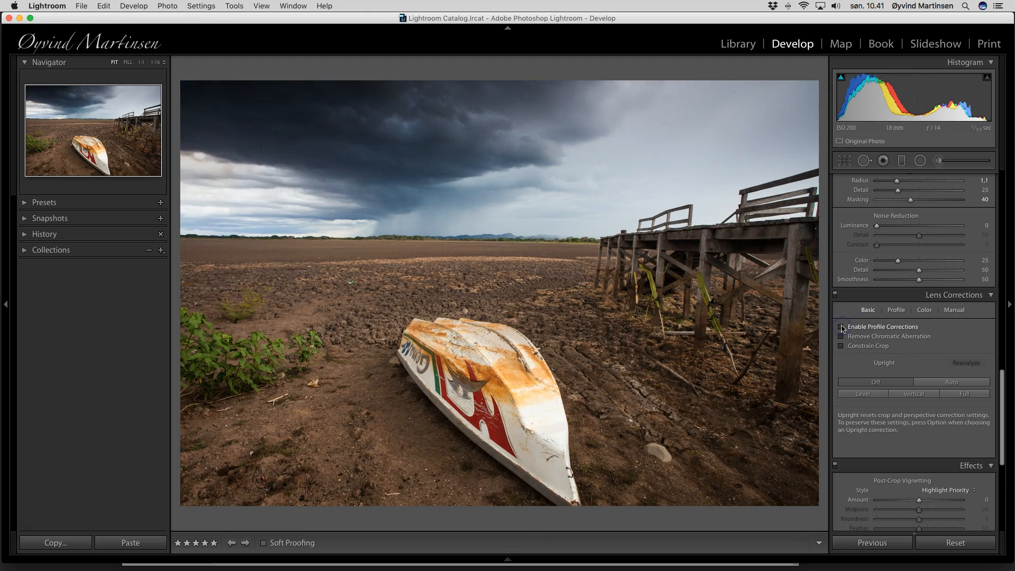
pyautogui.click(842, 327)
pyautogui.click(842, 328)
pyautogui.click(842, 327)
pyautogui.click(842, 327)
pyautogui.click(842, 327)
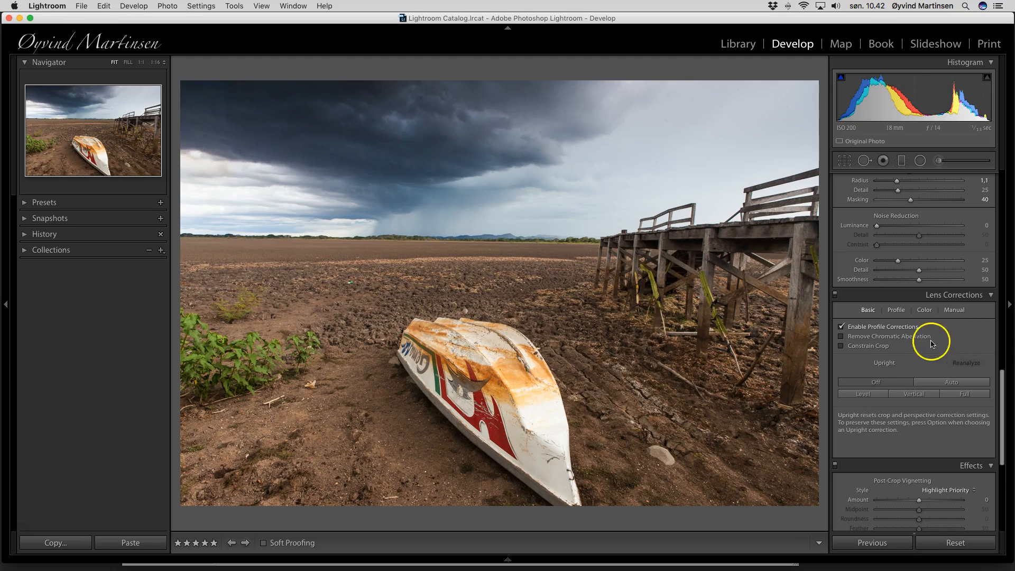
pyautogui.click(841, 336)
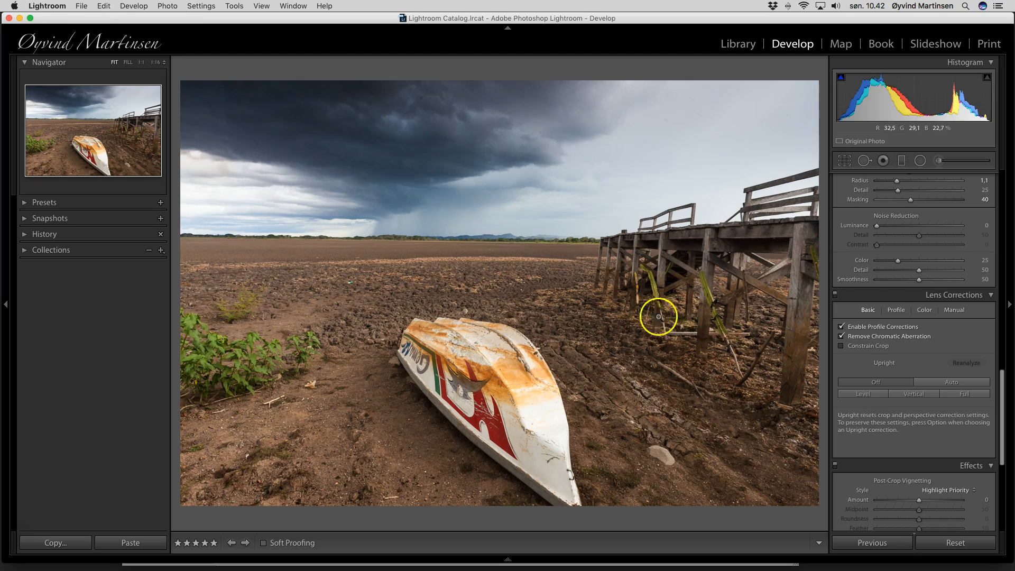
# In the lens Profile settings, drag Vignetting correction down from 100 to 0
pyautogui.click(900, 313)
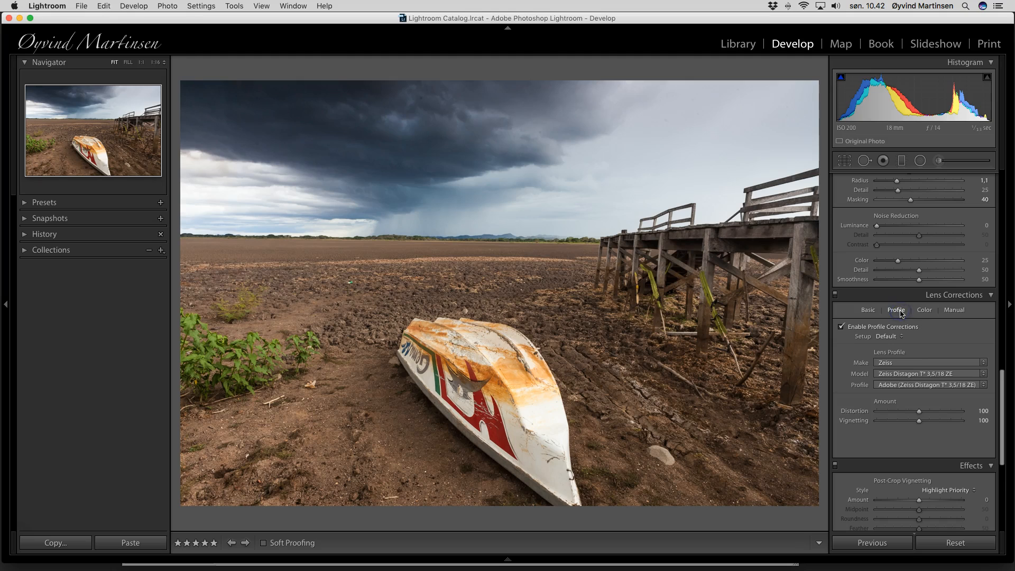
pyautogui.click(919, 422)
pyautogui.moveTo(920, 422); pyautogui.dragTo(892, 422)
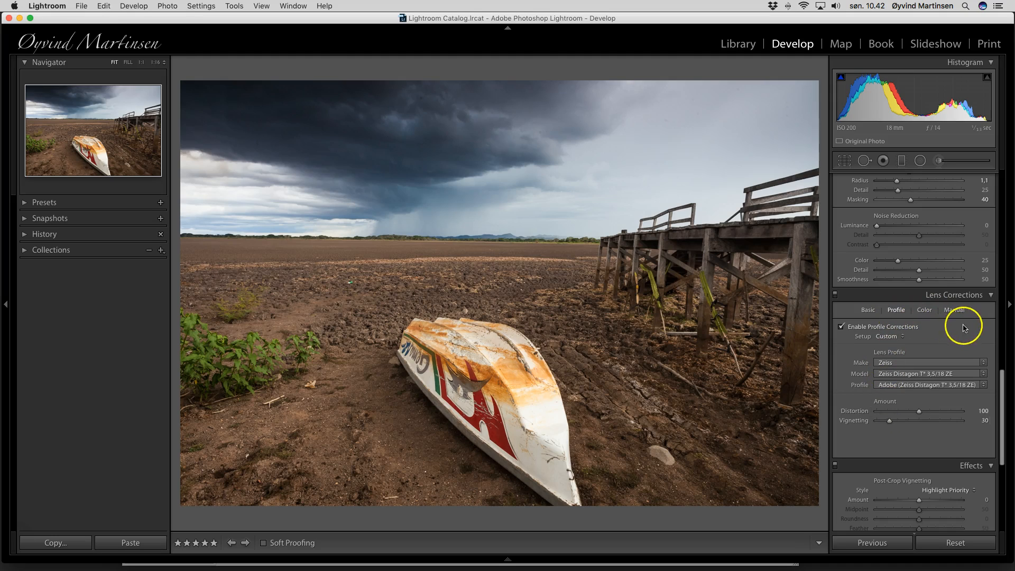
pyautogui.scroll(5, 965, 333)
pyautogui.scroll(8, 966, 338)
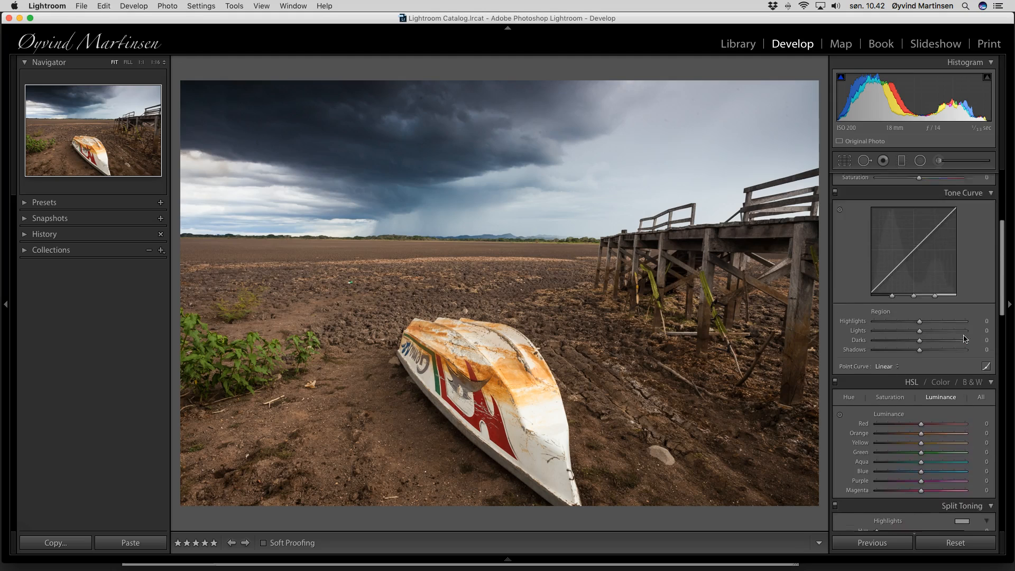
pyautogui.scroll(4, 965, 338)
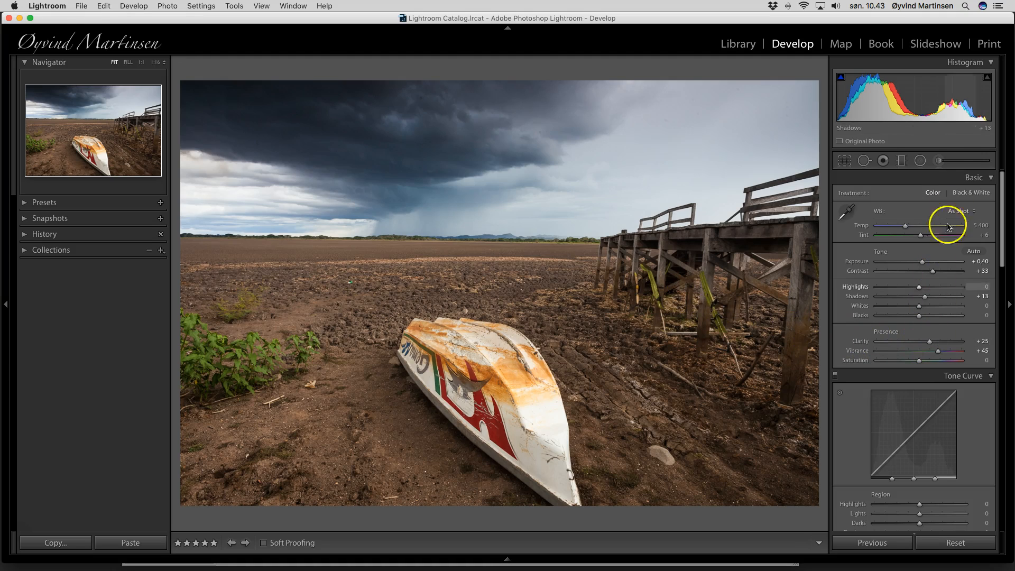
# Paint an Adjustment Brush over the boat, pier and green plants at Exposure 0.26
pyautogui.click(939, 162)
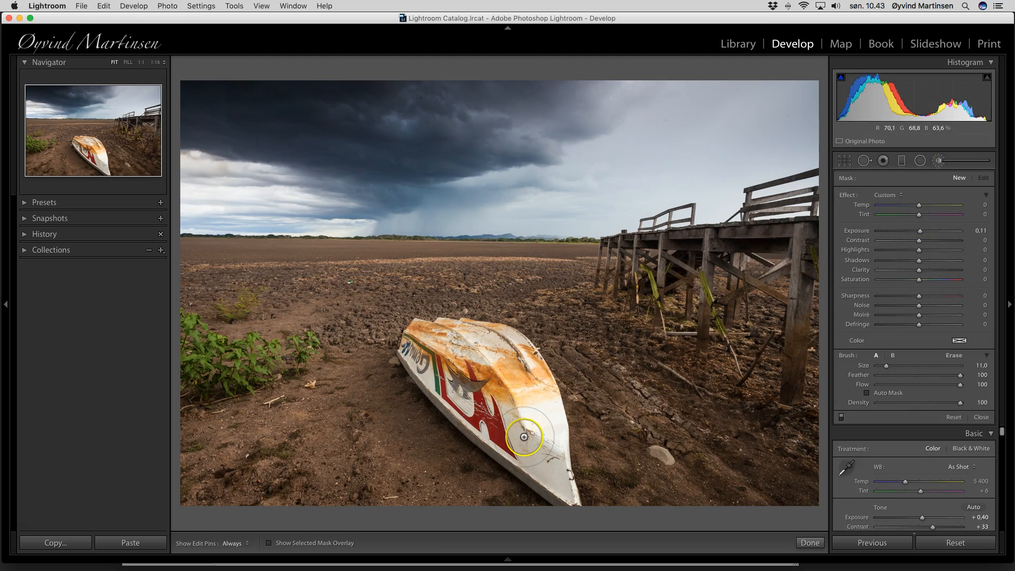
pyautogui.moveTo(469, 397)
pyautogui.mouseDown()
pyautogui.moveTo(409, 354)
pyautogui.moveTo(423, 340)
pyautogui.moveTo(490, 350)
pyautogui.moveTo(502, 383)
pyautogui.moveTo(498, 436)
pyautogui.moveTo(523, 444)
pyautogui.moveTo(553, 478)
pyautogui.moveTo(511, 405)
pyautogui.mouseUp()
pyautogui.moveTo(717, 344)
pyautogui.mouseDown()
pyautogui.moveTo(773, 377)
pyautogui.moveTo(792, 339)
pyautogui.moveTo(791, 282)
pyautogui.moveTo(773, 247)
pyautogui.mouseUp()
pyautogui.moveTo(740, 254)
pyautogui.mouseDown()
pyautogui.moveTo(652, 271)
pyautogui.moveTo(634, 291)
pyautogui.mouseUp()
pyautogui.moveTo(219, 355)
pyautogui.mouseDown()
pyautogui.moveTo(194, 346)
pyautogui.moveTo(219, 363)
pyautogui.moveTo(192, 362)
pyautogui.moveTo(233, 361)
pyautogui.mouseUp()
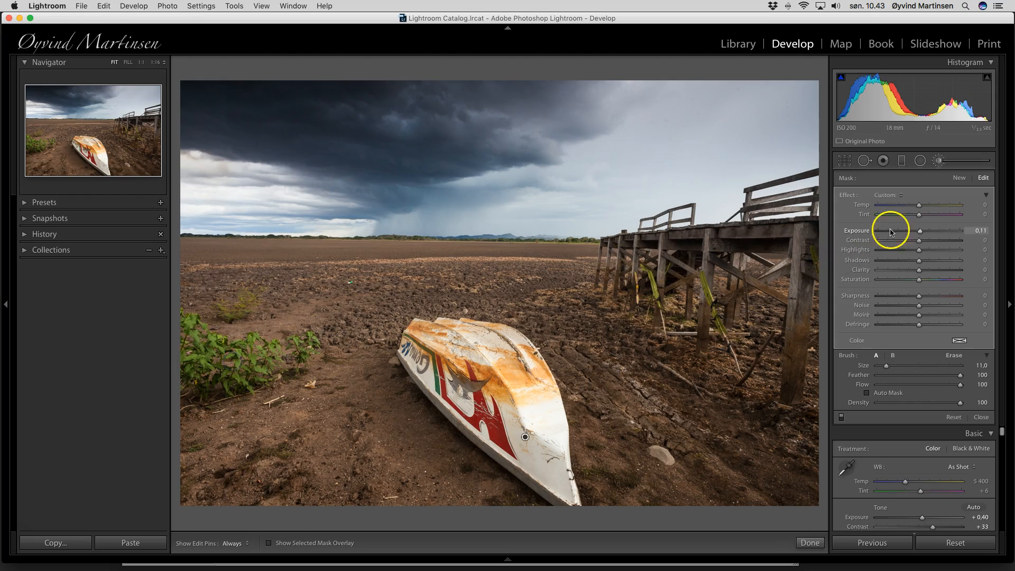
pyautogui.moveTo(918, 232); pyautogui.dragTo(918, 232)
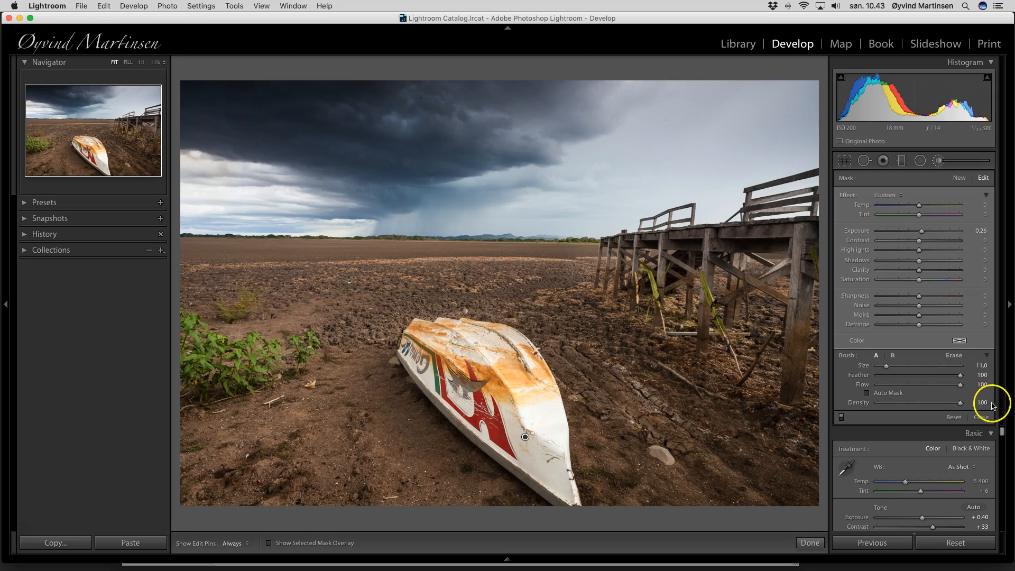
pyautogui.click(983, 418)
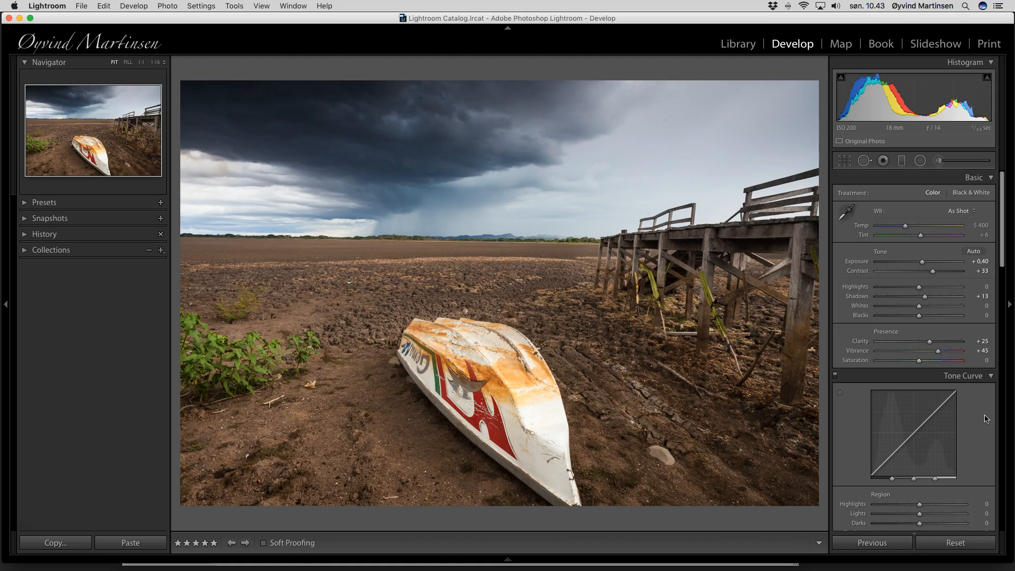
# Preview the boat photo in Lights Out, then move on to the snorkeler photo
pyautogui.press('l')
pyautogui.press('l')
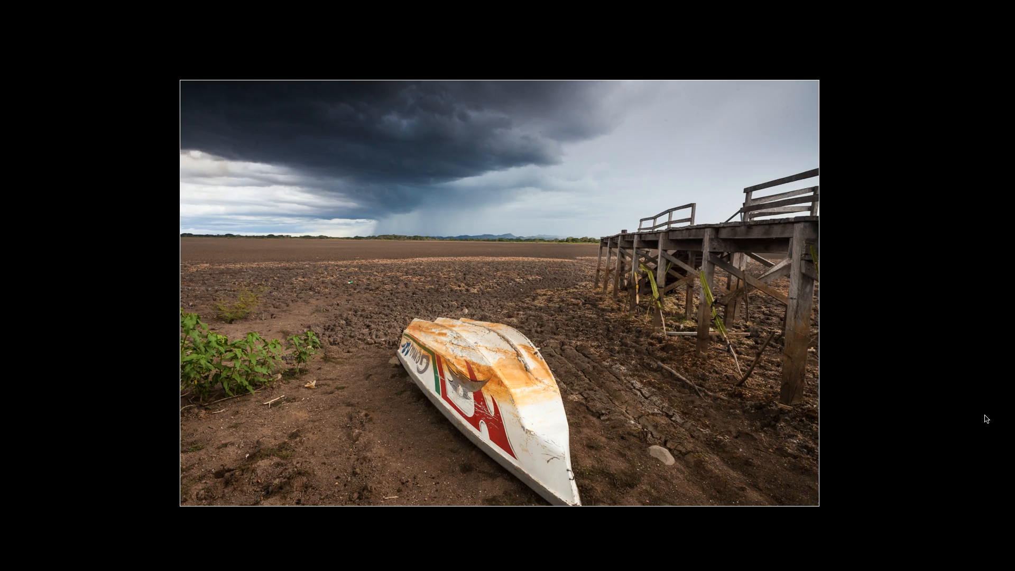
pyautogui.press('l')
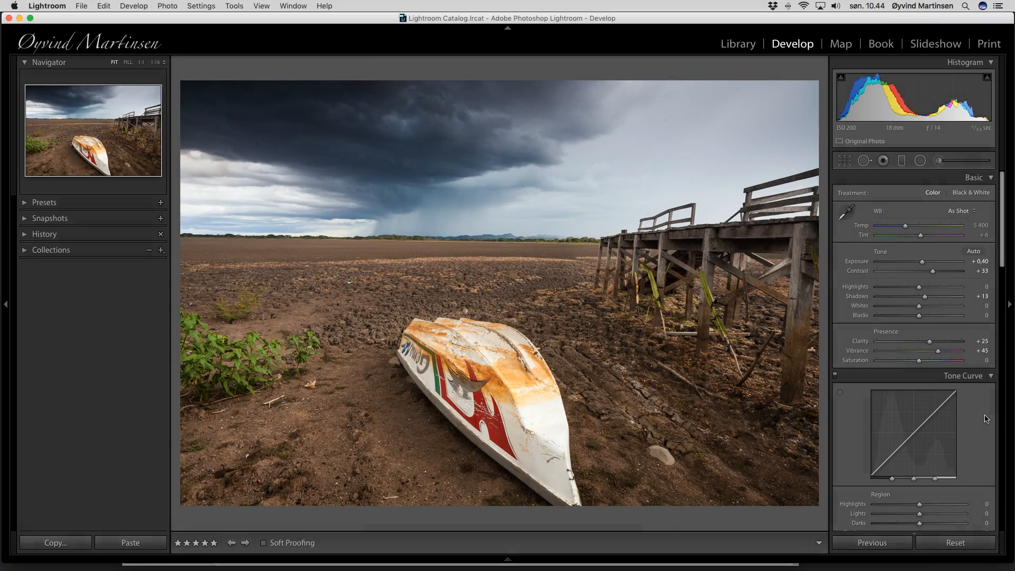
pyautogui.press('Right')
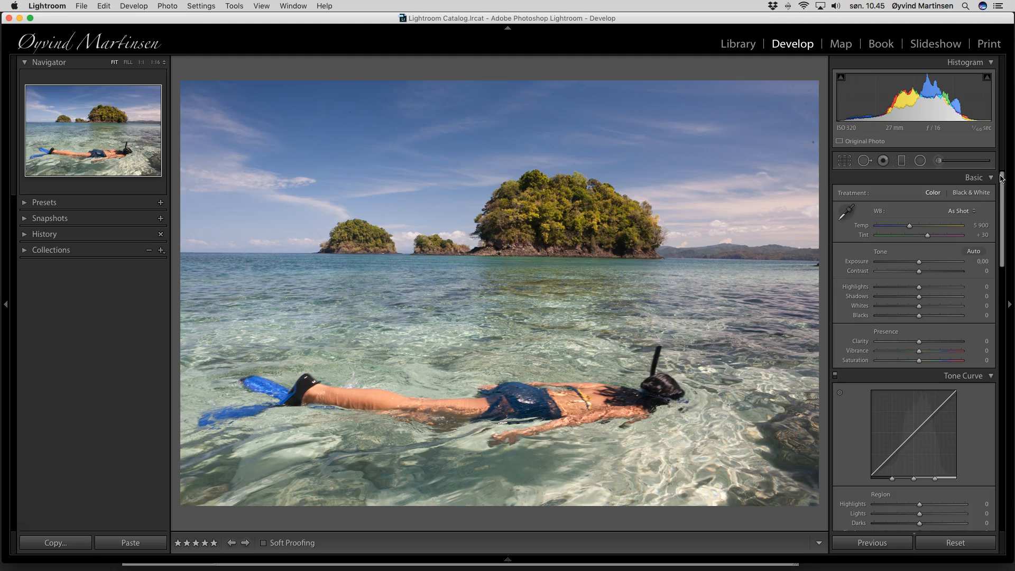
# Raise the snorkeler photo's Clarity to +25, Vibrance to +45 and Contrast to +20
pyautogui.moveTo(918, 344); pyautogui.dragTo(929, 342)
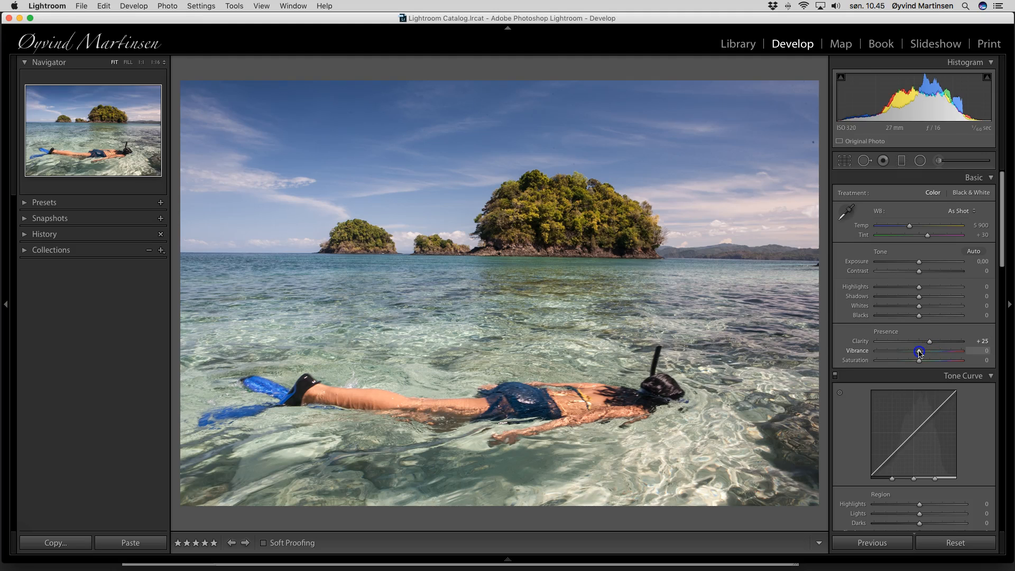
pyautogui.moveTo(920, 352); pyautogui.dragTo(938, 354)
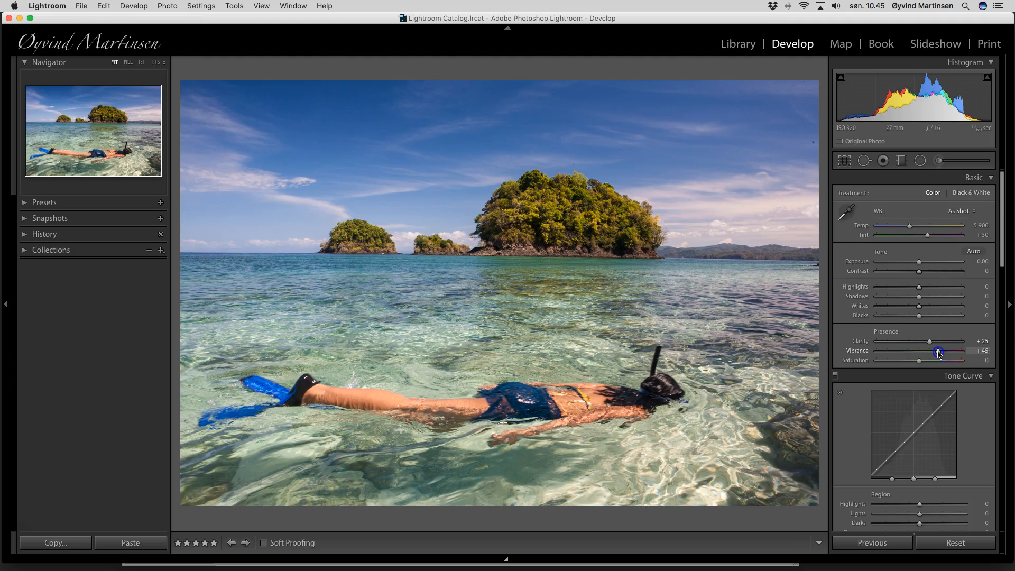
pyautogui.moveTo(920, 273); pyautogui.dragTo(927, 274)
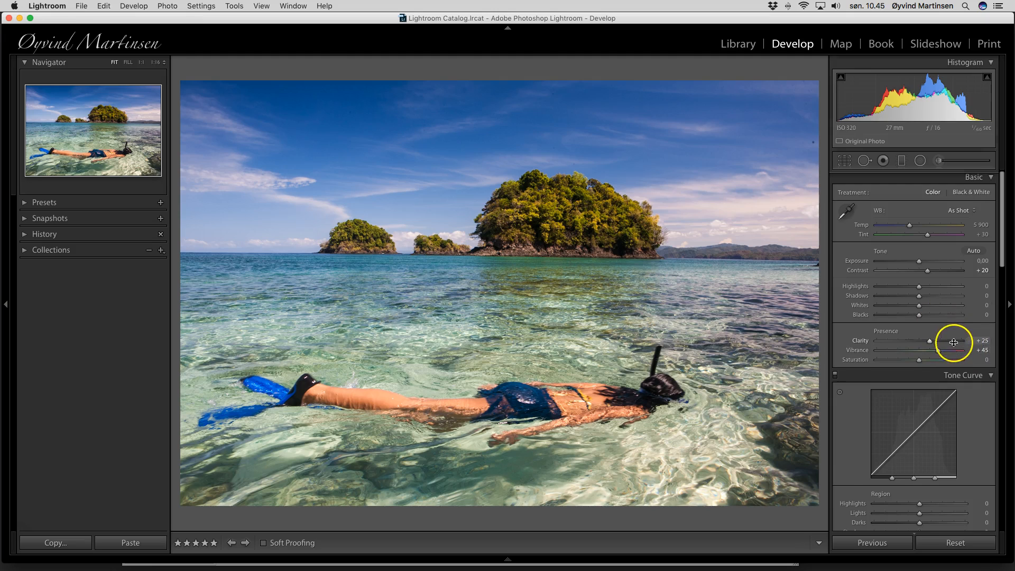
# Sharpen at Amount 58 with Masking 40 so the sky stays unsharpened
pyautogui.scroll(-15, 953, 342)
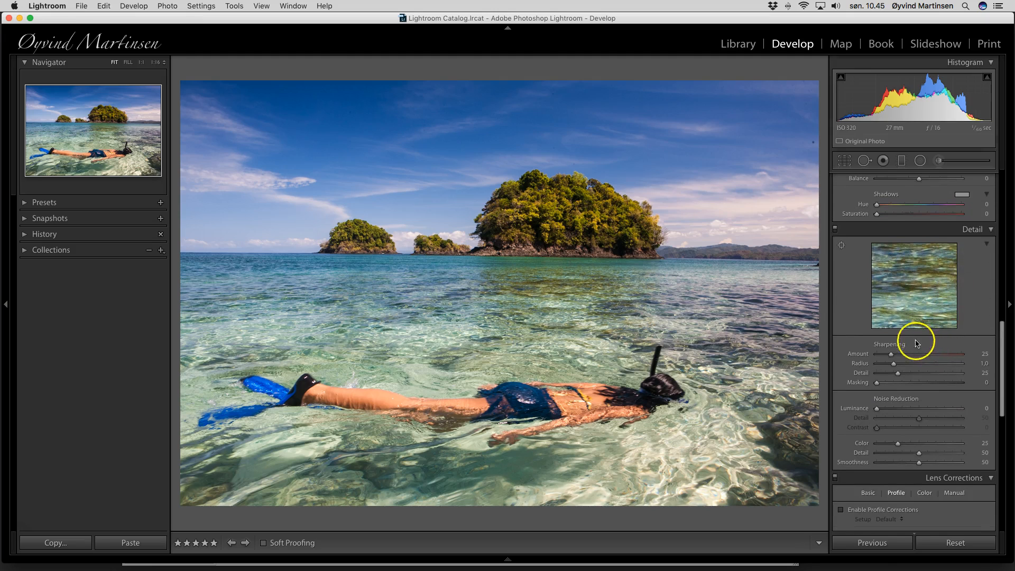
pyautogui.moveTo(891, 354); pyautogui.dragTo(909, 357)
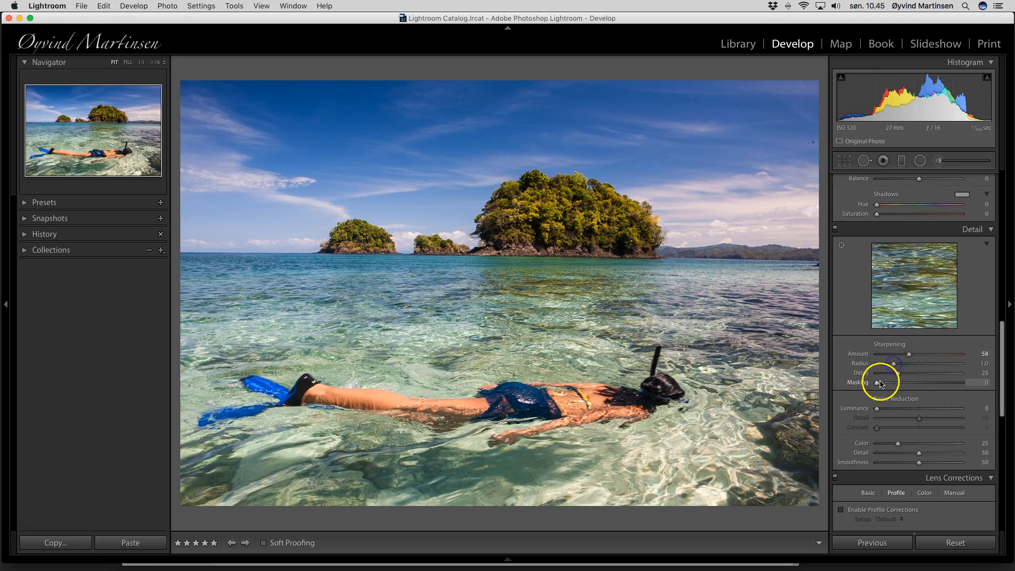
pyautogui.keyDown('alt'); pyautogui.moveTo(876, 385); pyautogui.dragTo(905, 385); pyautogui.keyUp('alt')
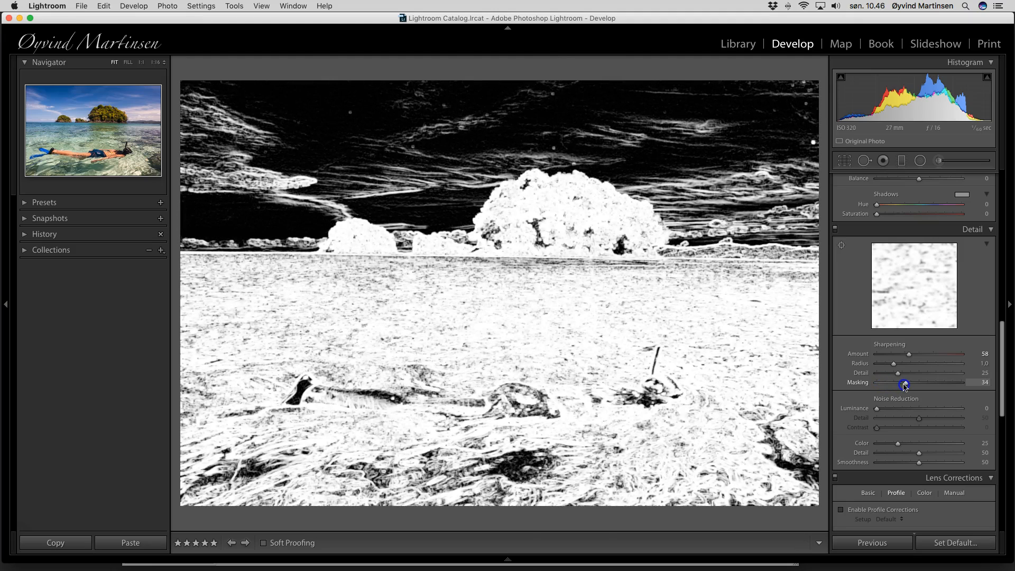
pyautogui.keyDown('alt'); pyautogui.moveTo(905, 385); pyautogui.dragTo(909, 387); pyautogui.keyUp('alt')
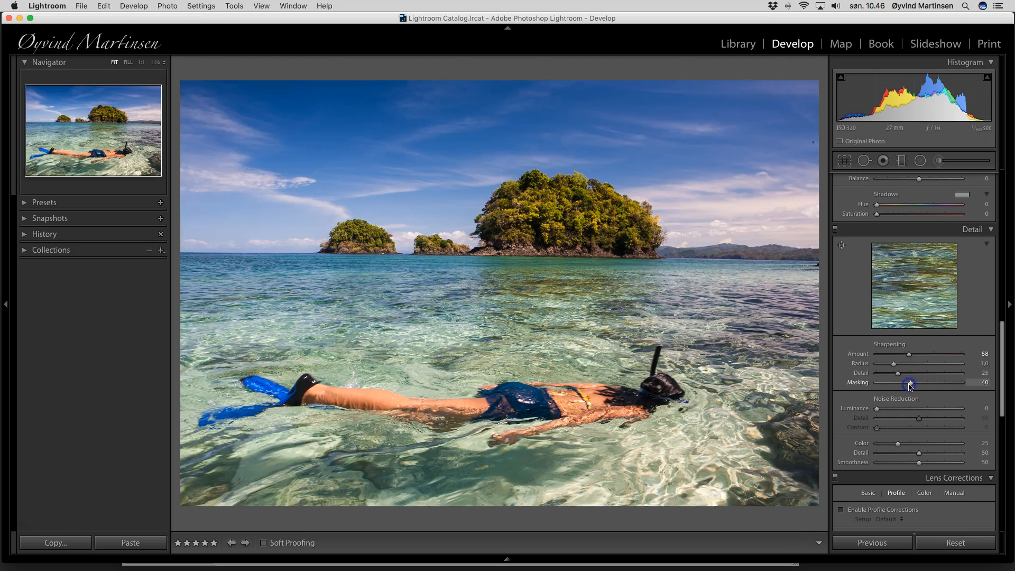
pyautogui.scroll(-5, 909, 387)
# Turn on lens profile corrections and chromatic aberration removal, with Vignetting correction at 0
pyautogui.click(869, 384)
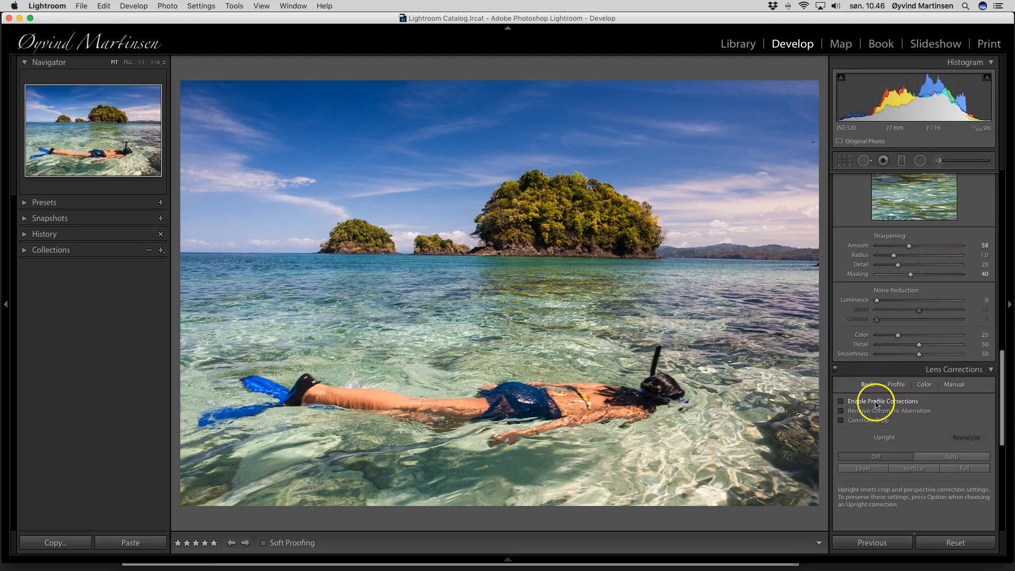
pyautogui.click(841, 402)
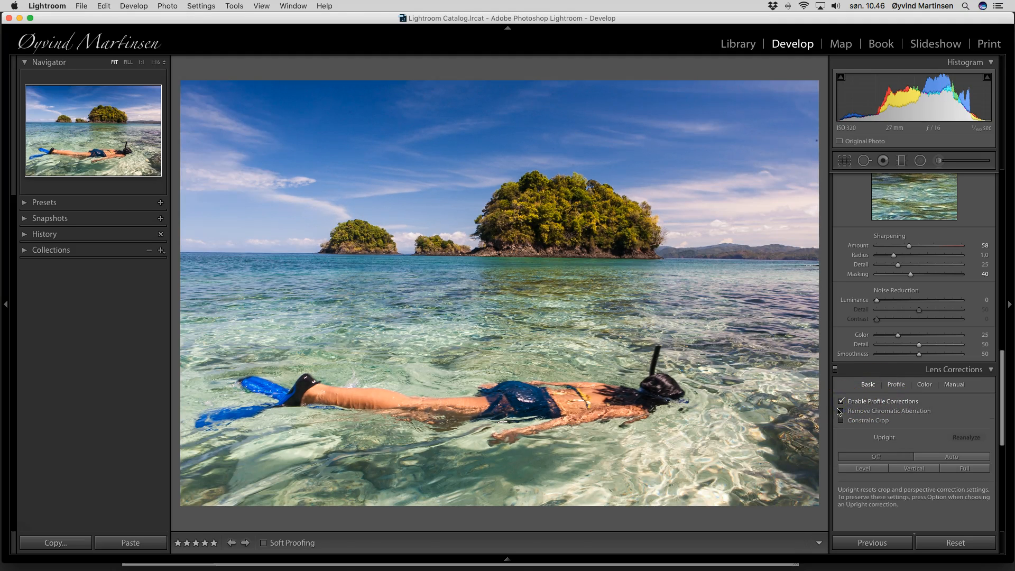
pyautogui.click(841, 411)
pyautogui.click(897, 386)
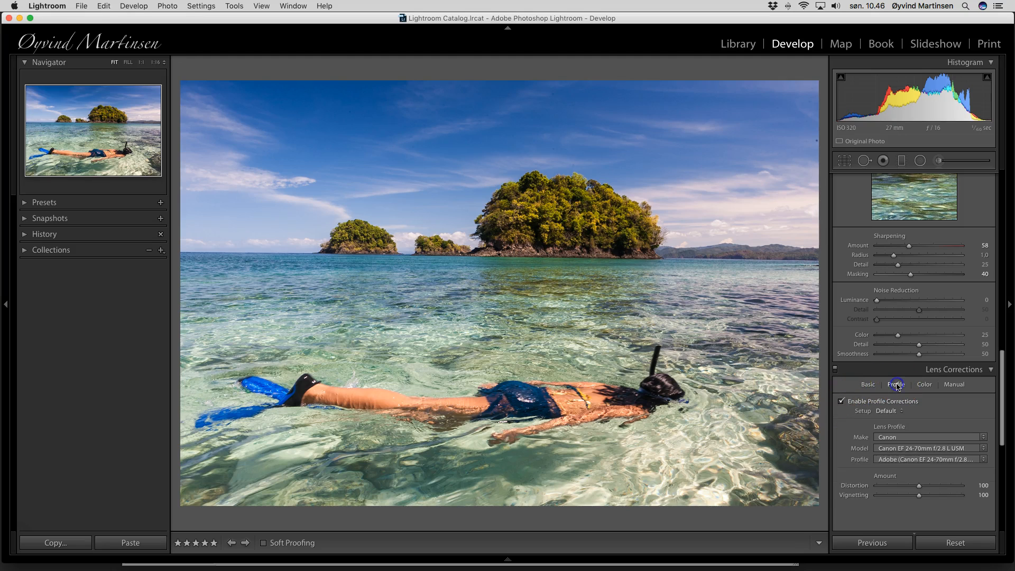
pyautogui.moveTo(915, 494); pyautogui.dragTo(876, 495)
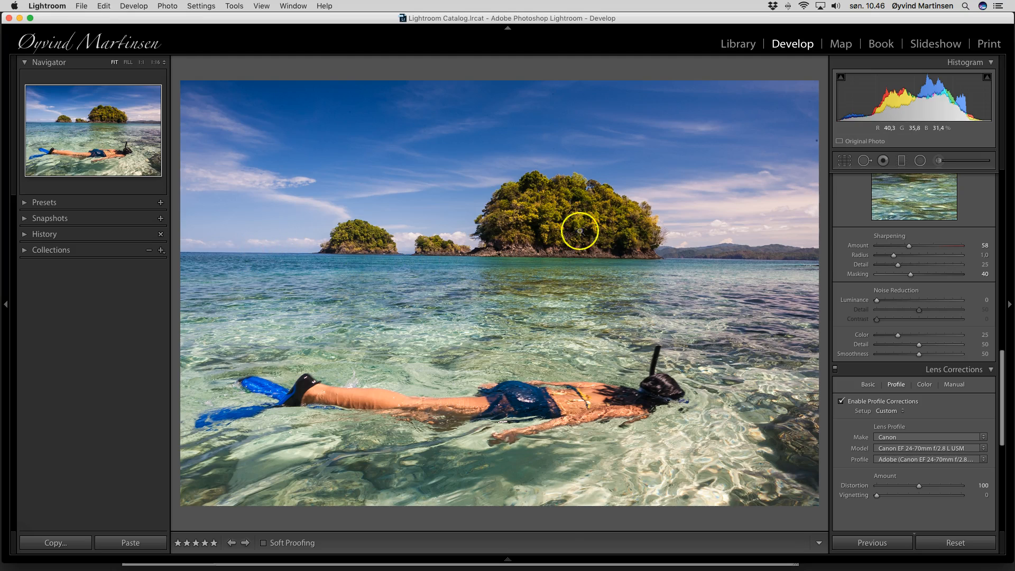
# Level the snorkeler photo's horizon by stepping the crop Angle to -0.50
pyautogui.click(845, 163)
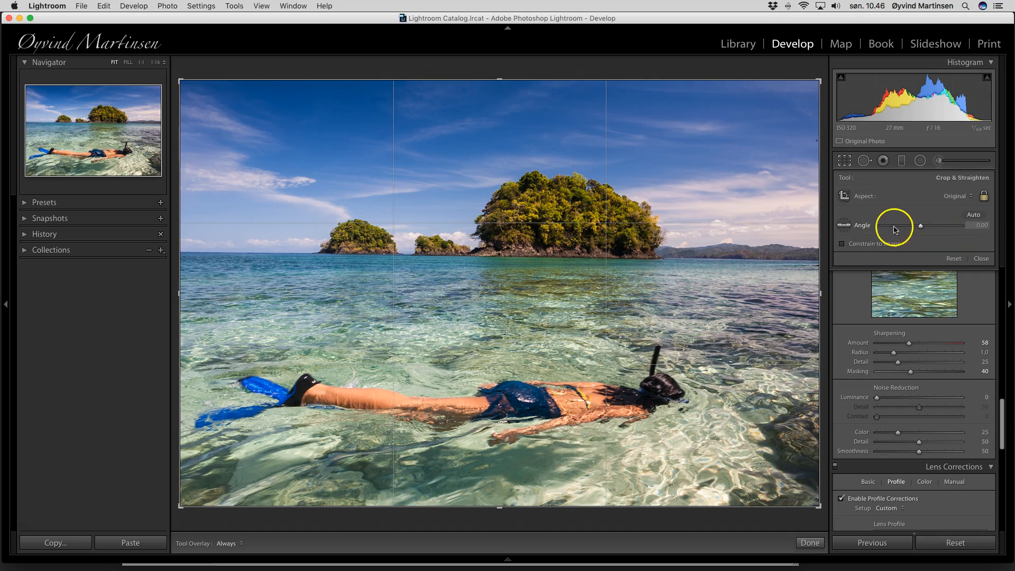
pyautogui.click(980, 226)
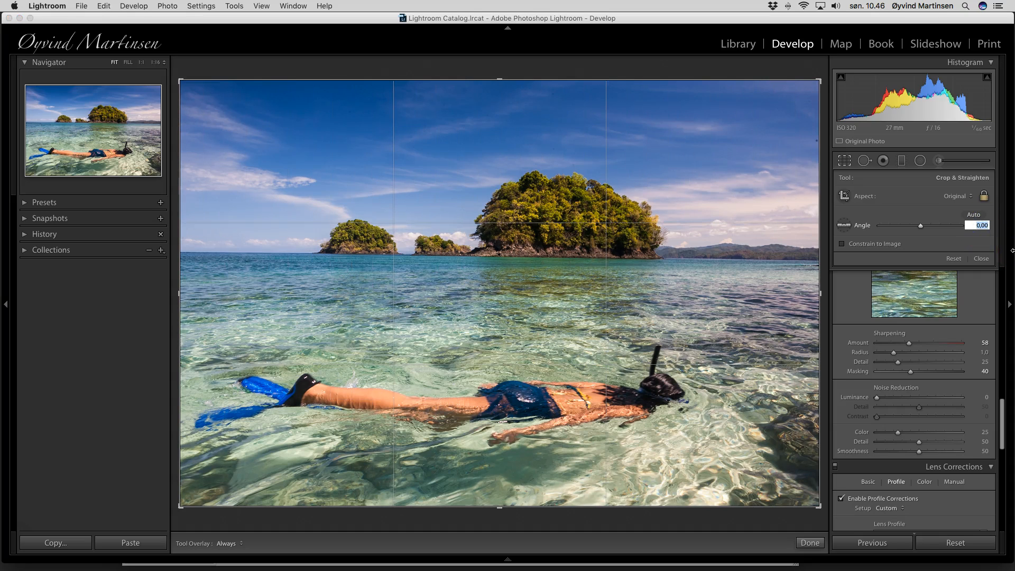
pyautogui.press('Down')
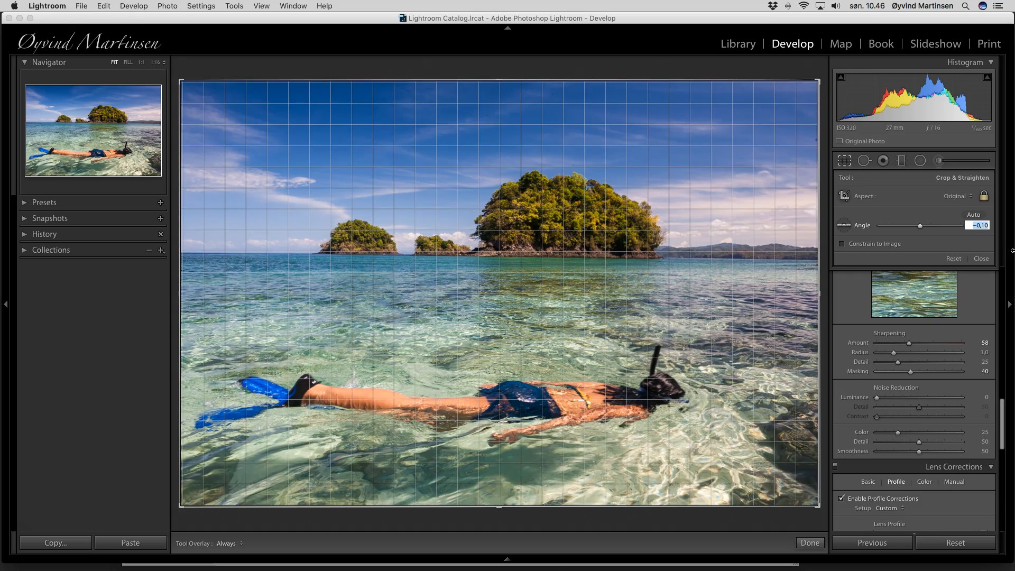
pyautogui.press('Down')
pyautogui.press('Down')
pyautogui.press('Down')
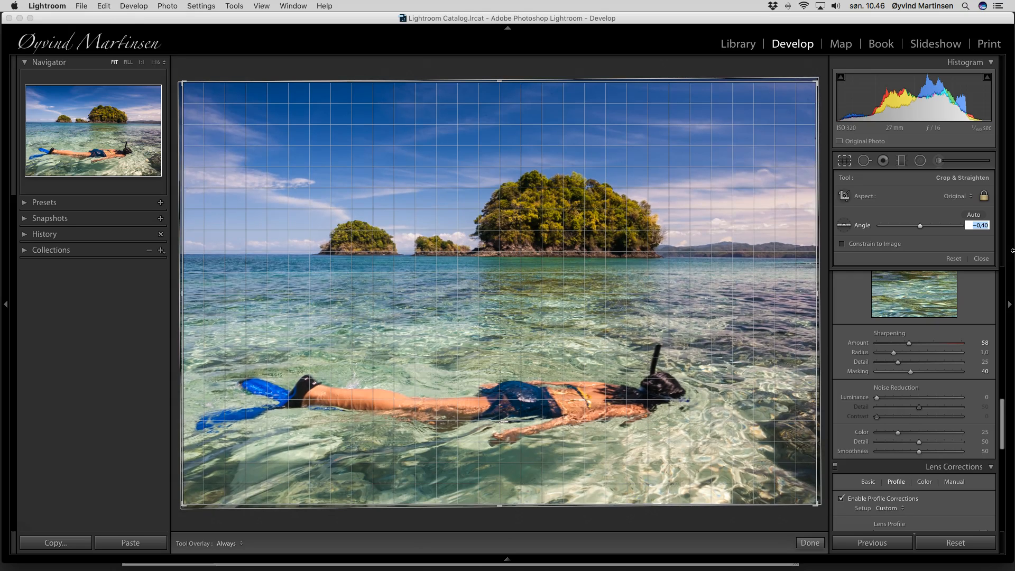
pyautogui.press('Down')
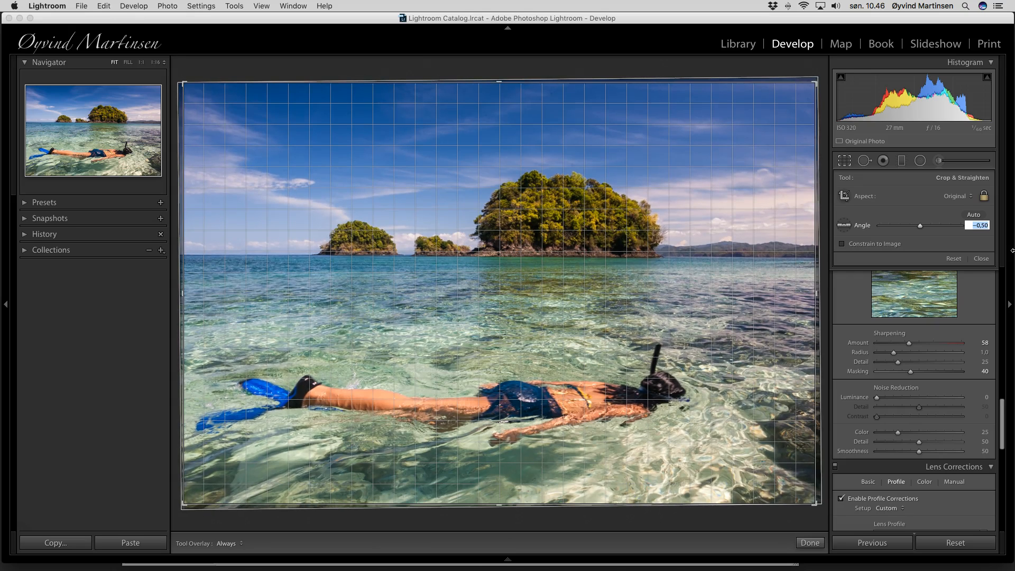
pyautogui.press('Down')
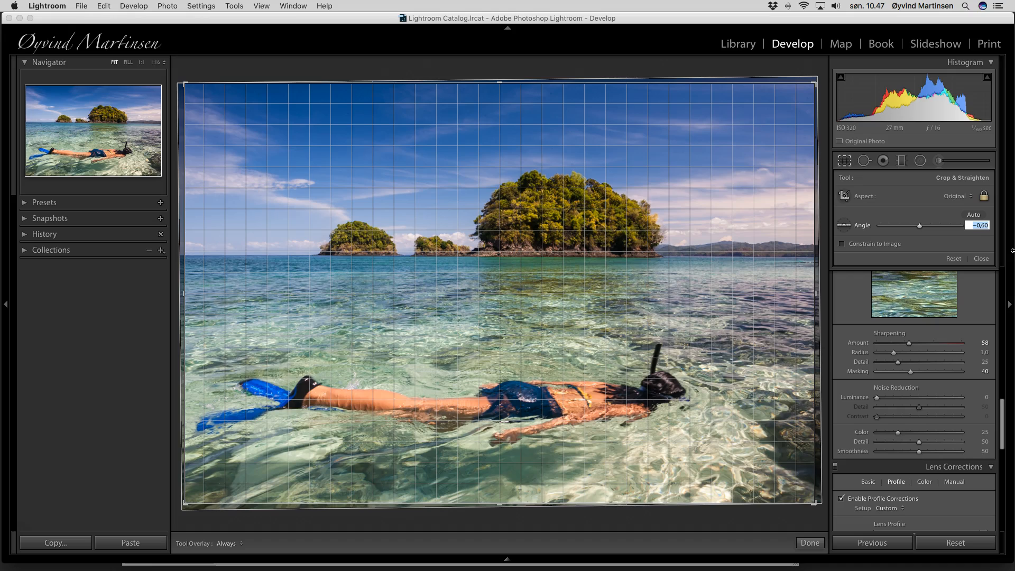
pyautogui.press('Down')
pyautogui.press('Up')
pyautogui.press('Up')
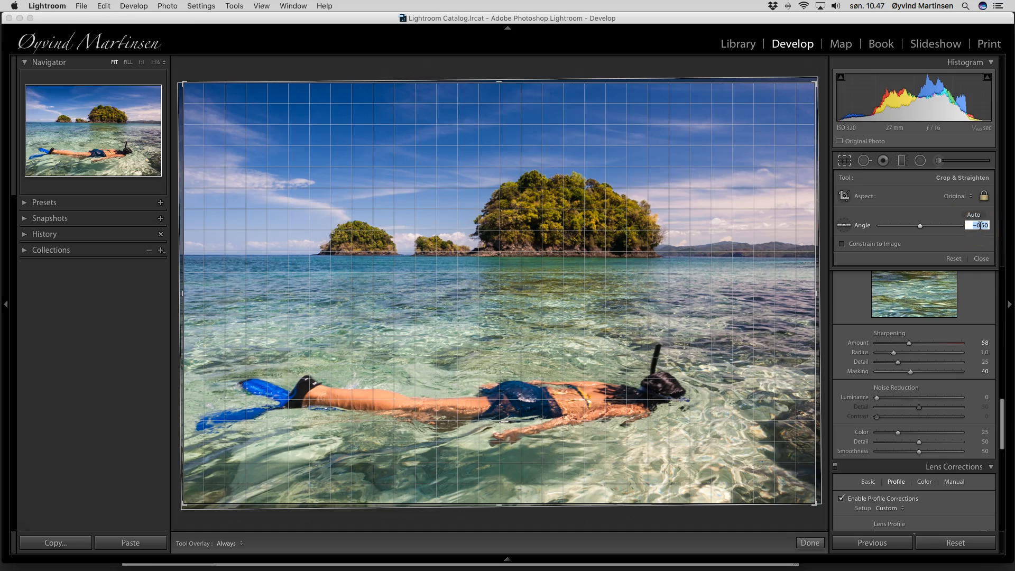
pyautogui.click(982, 259)
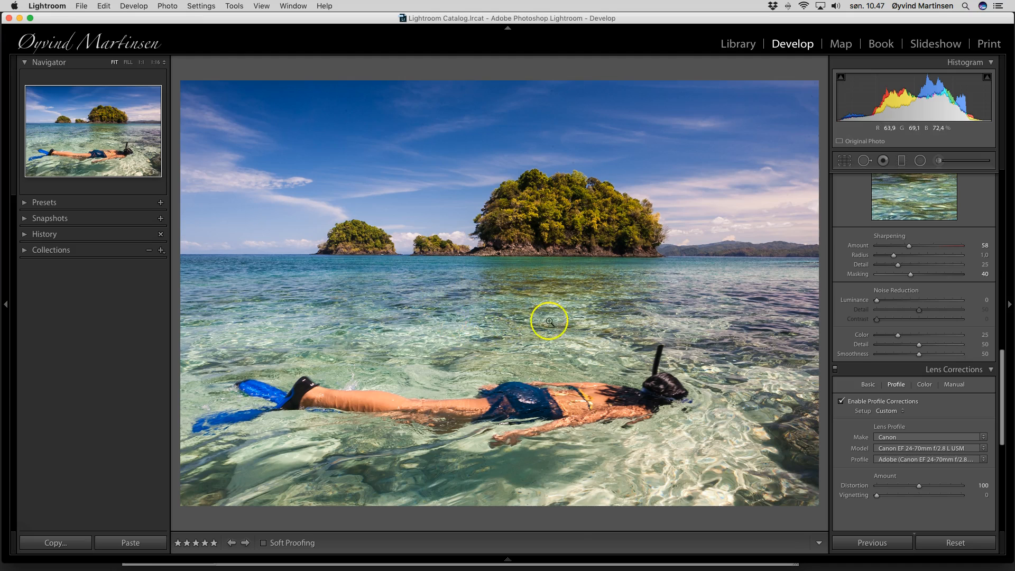
# Bring up the HSL panel's Saturation tab, with every colour still at 0
pyautogui.scroll(10, 931, 318)
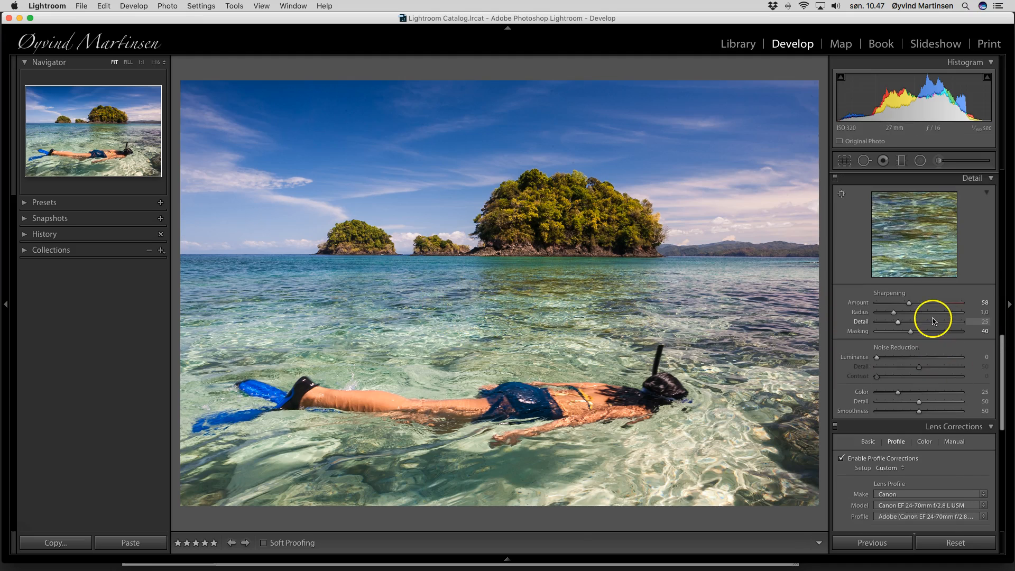
pyautogui.scroll(5, 934, 321)
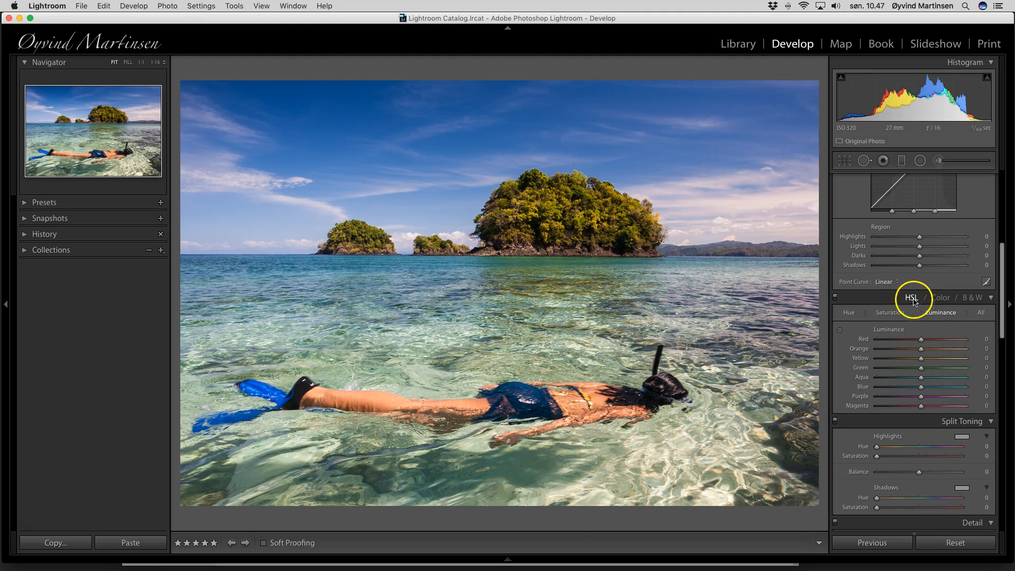
pyautogui.click(892, 313)
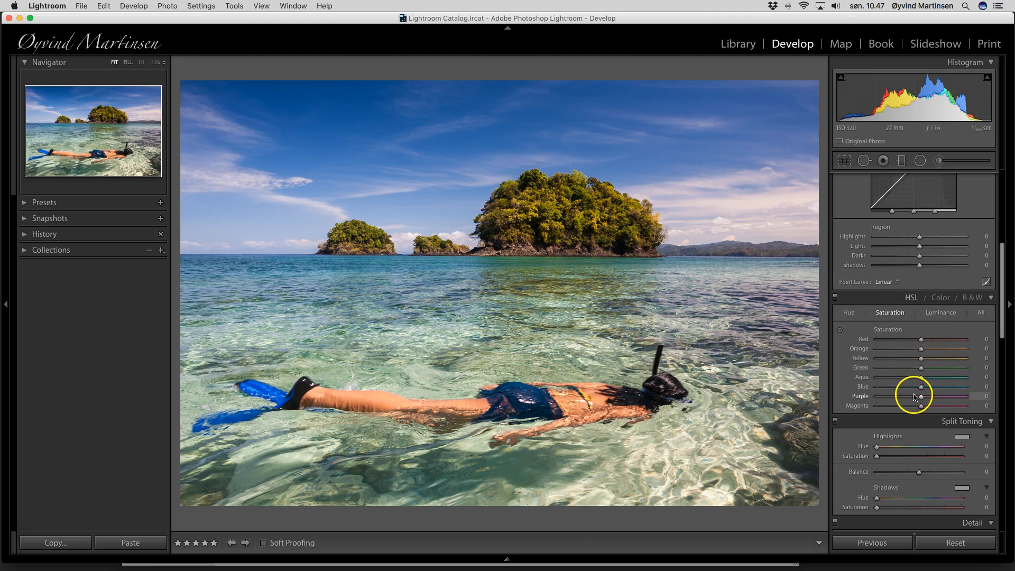
# Raise HSL saturation to Aqua +40 and Green +12, then view the photo in Lights Out
pyautogui.moveTo(921, 378)
pyautogui.mouseDown()
pyautogui.moveTo(989, 380)
pyautogui.moveTo(838, 371)
pyautogui.moveTo(937, 379)
pyautogui.mouseUp()
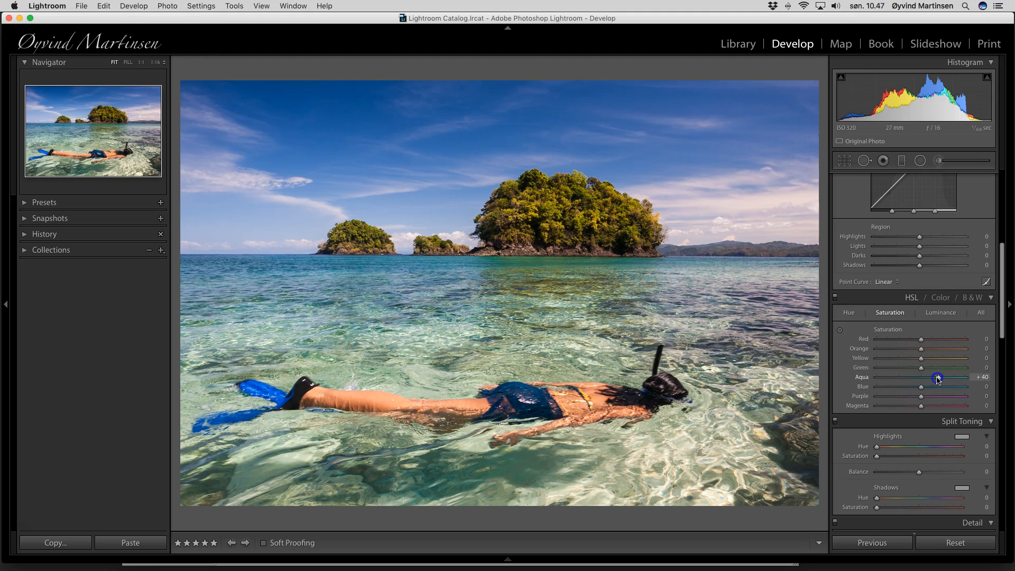
pyautogui.moveTo(924, 370); pyautogui.dragTo(927, 370)
pyautogui.press('l')
pyautogui.press('l')
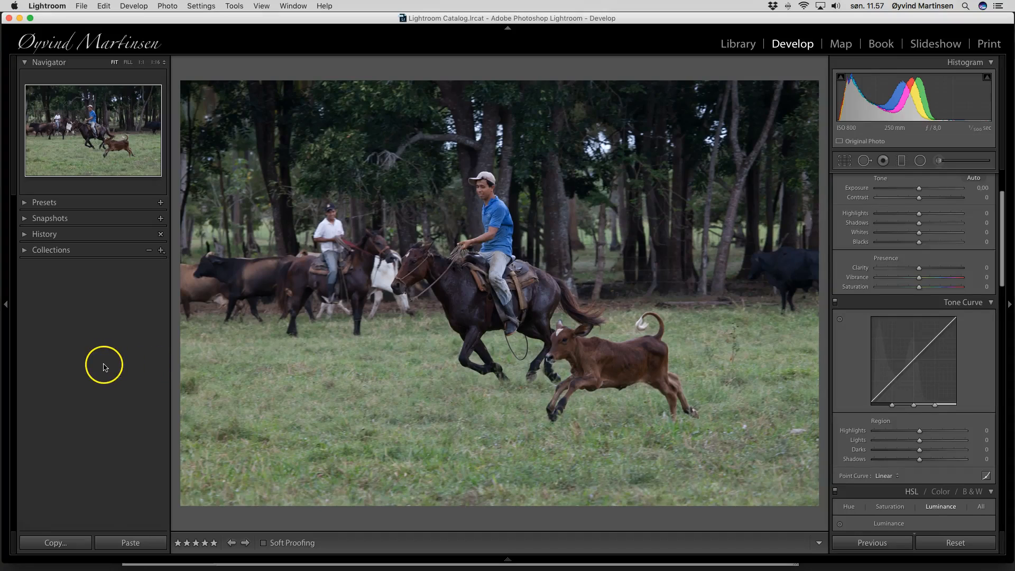
# Warm and brighten the horse photo: Temp 5 462, Exposure +0.20, Contrast +19, Clarity +25
pyautogui.scroll(3, 886, 268)
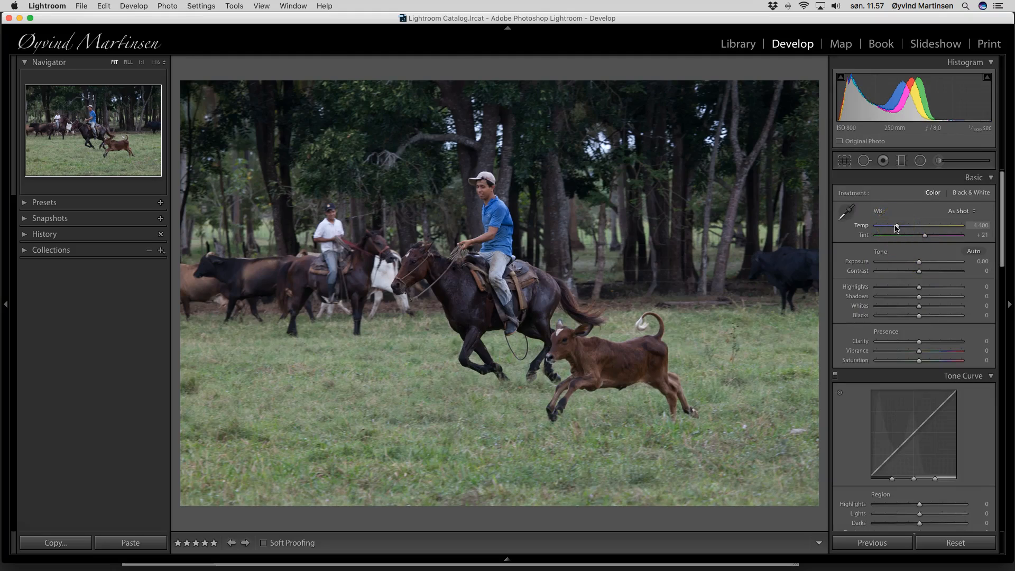
pyautogui.moveTo(897, 227); pyautogui.dragTo(907, 227)
pyautogui.moveTo(921, 275); pyautogui.dragTo(927, 275)
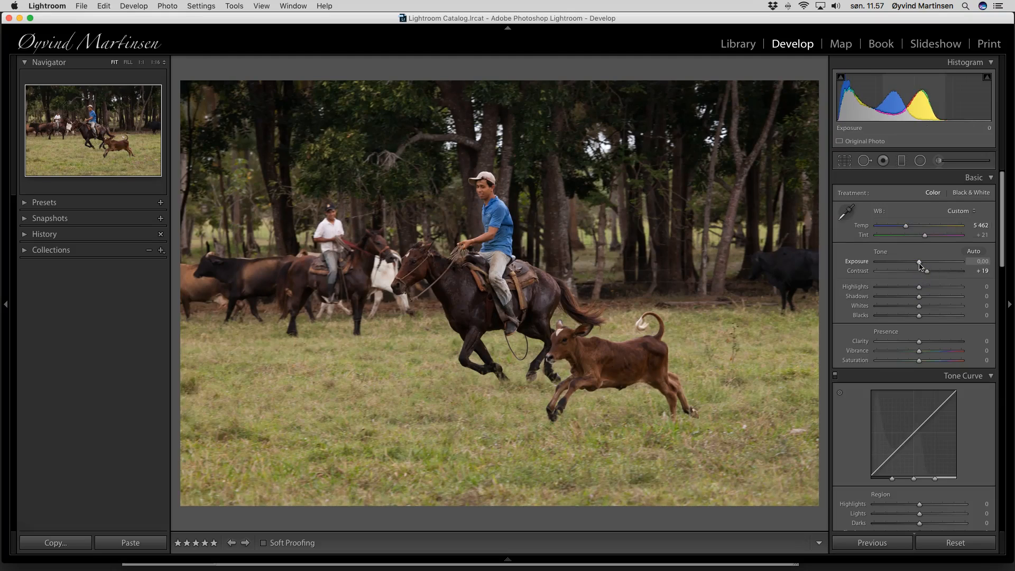
pyautogui.moveTo(920, 265); pyautogui.dragTo(921, 265)
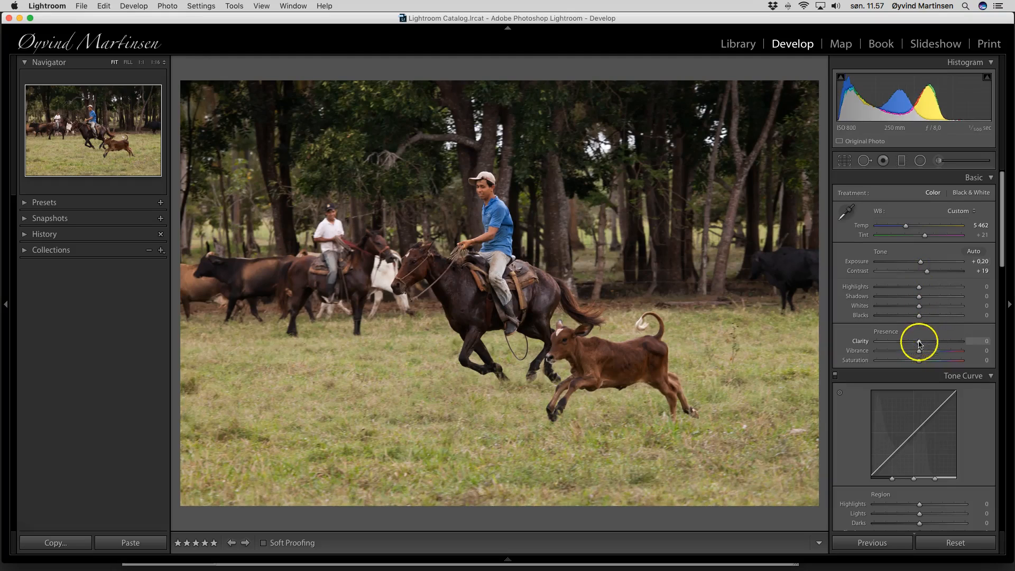
pyautogui.moveTo(918, 341); pyautogui.dragTo(938, 354)
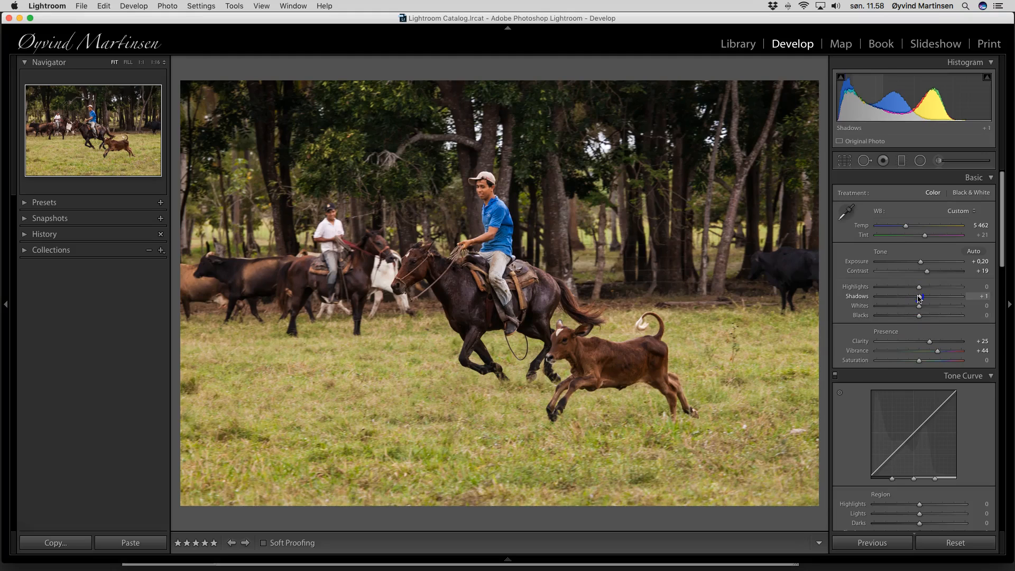
# Set Detail sharpening to Amount 55 with Radius 1.1
pyautogui.scroll(-1, 919, 313)
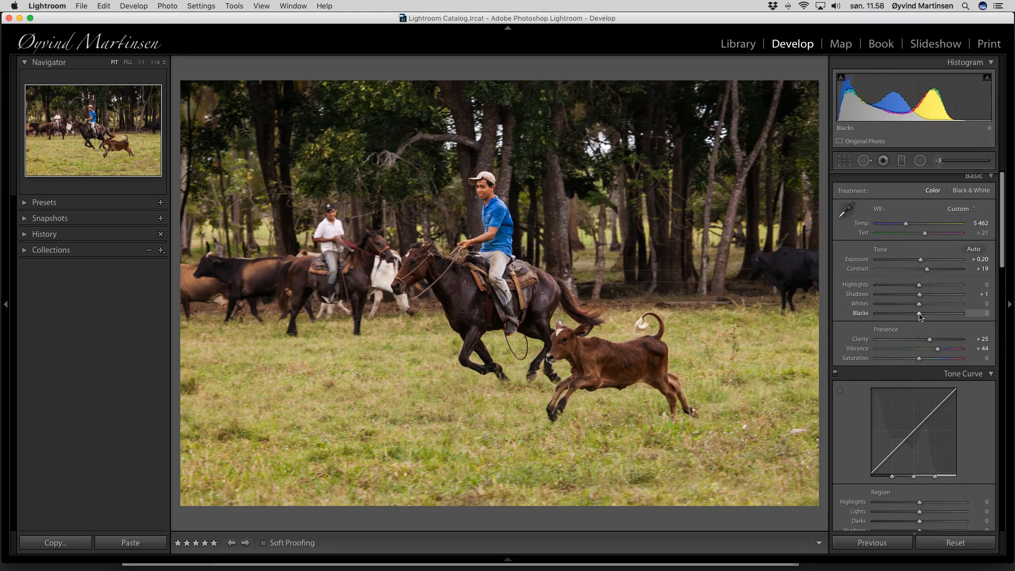
pyautogui.scroll(-15, 919, 313)
pyautogui.scroll(-5, 917, 320)
pyautogui.moveTo(890, 369); pyautogui.dragTo(910, 398)
# Set sharpening Masking to 41 and add a post-crop vignette of -13
pyautogui.keyDown('alt'); pyautogui.click(876, 397); pyautogui.keyUp('alt')
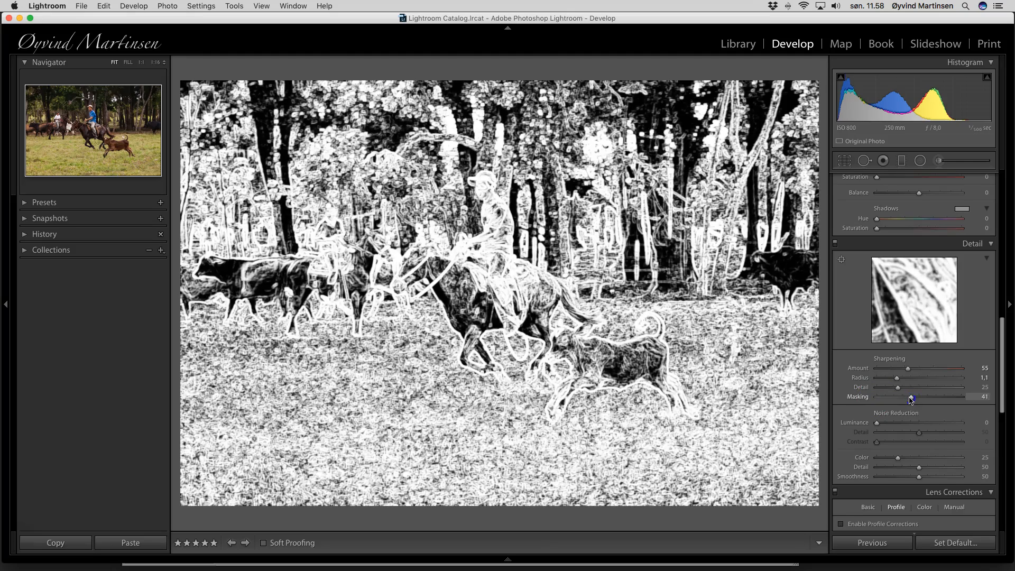
pyautogui.moveTo(911, 397); pyautogui.dragTo(910, 397)
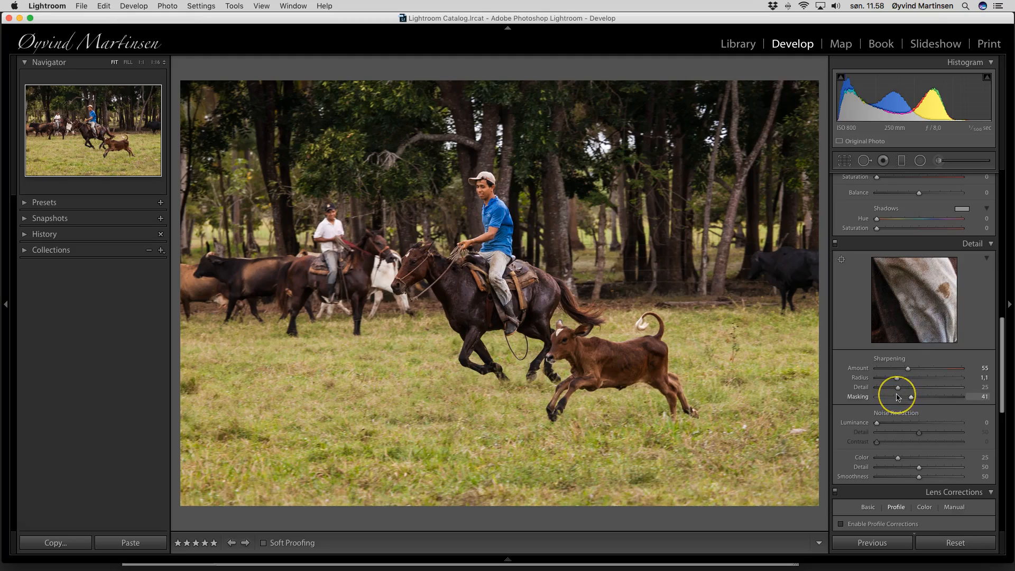
pyautogui.scroll(-10, 899, 398)
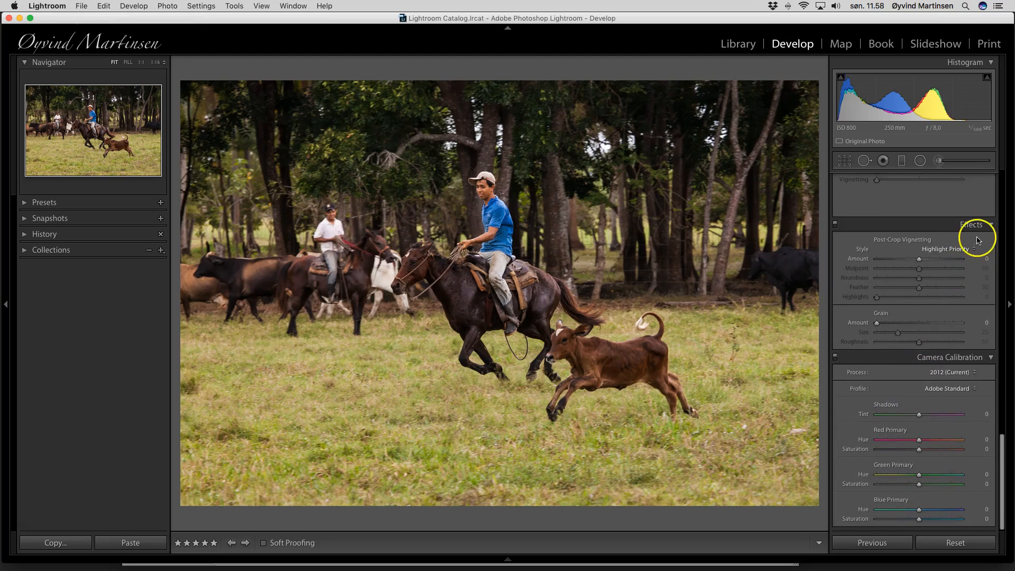
pyautogui.moveTo(921, 261); pyautogui.dragTo(915, 262)
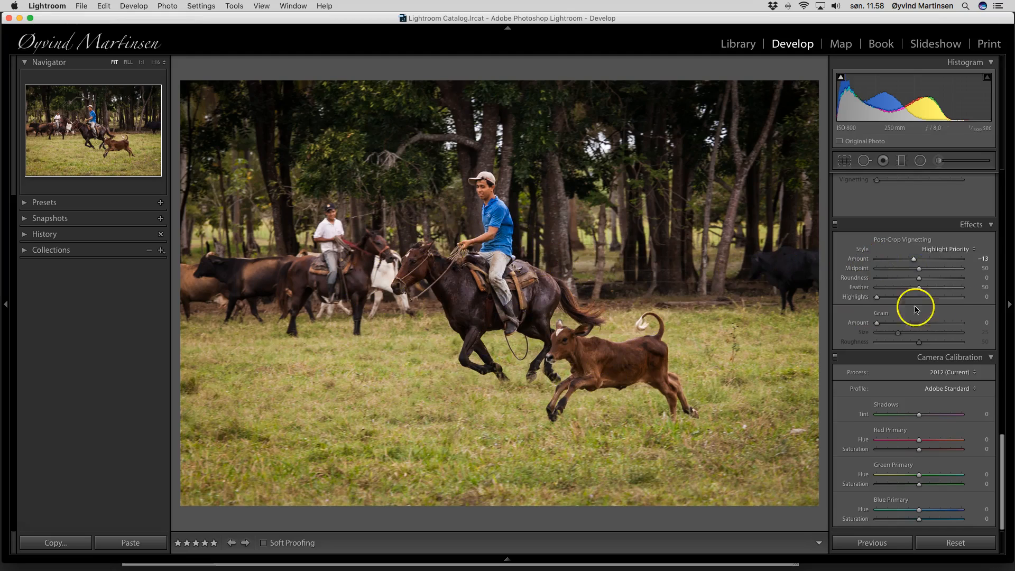
# Nudge the horse photo's overall Saturation up to +4
pyautogui.scroll(10, 950, 284)
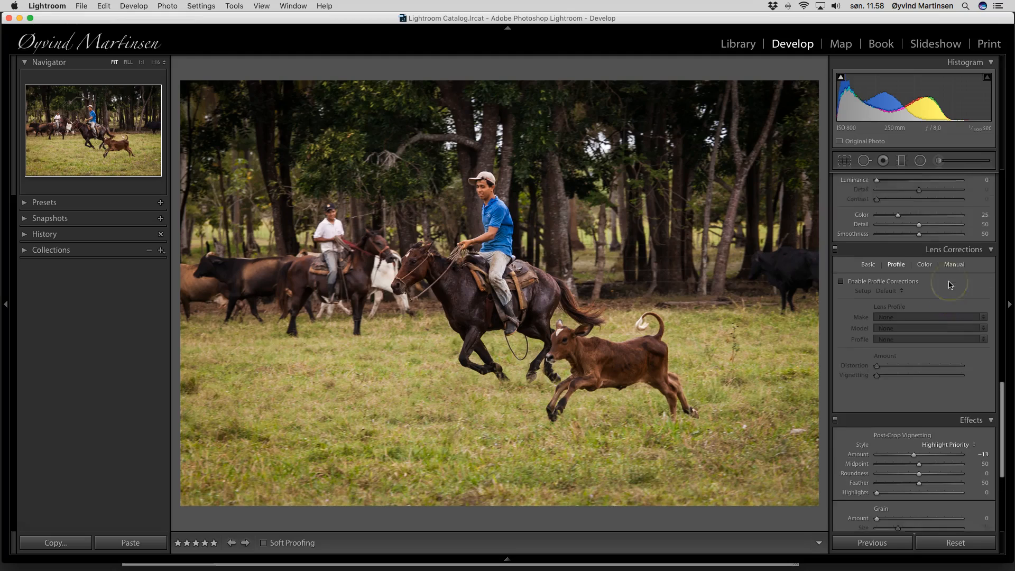
pyautogui.scroll(15, 950, 285)
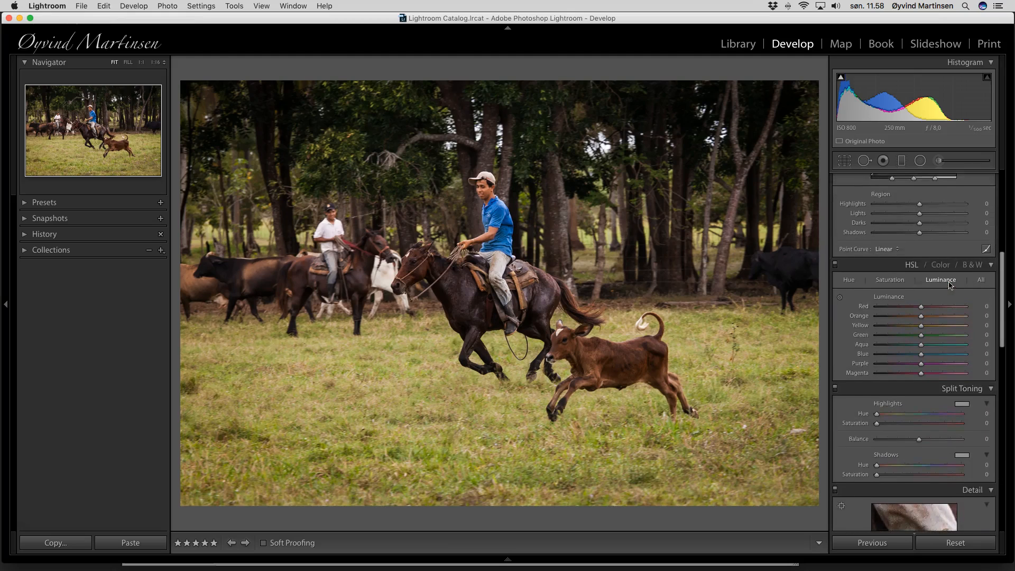
pyautogui.scroll(2, 950, 286)
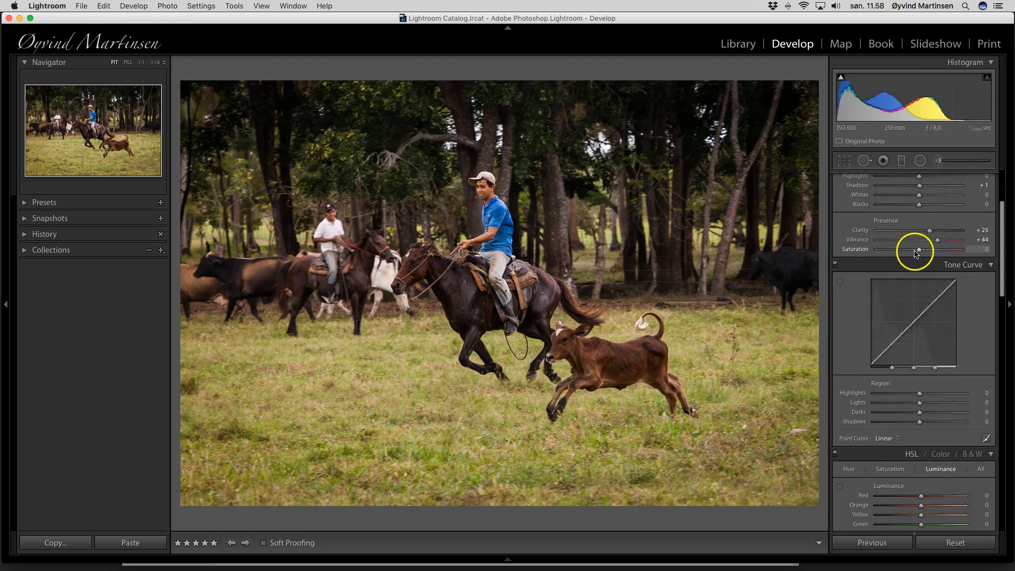
pyautogui.click(920, 250)
pyautogui.moveTo(920, 253); pyautogui.dragTo(921, 253)
# Toggle Lights Out on and off, then advance to the white cattle photo
pyautogui.press('l')
pyautogui.press('l')
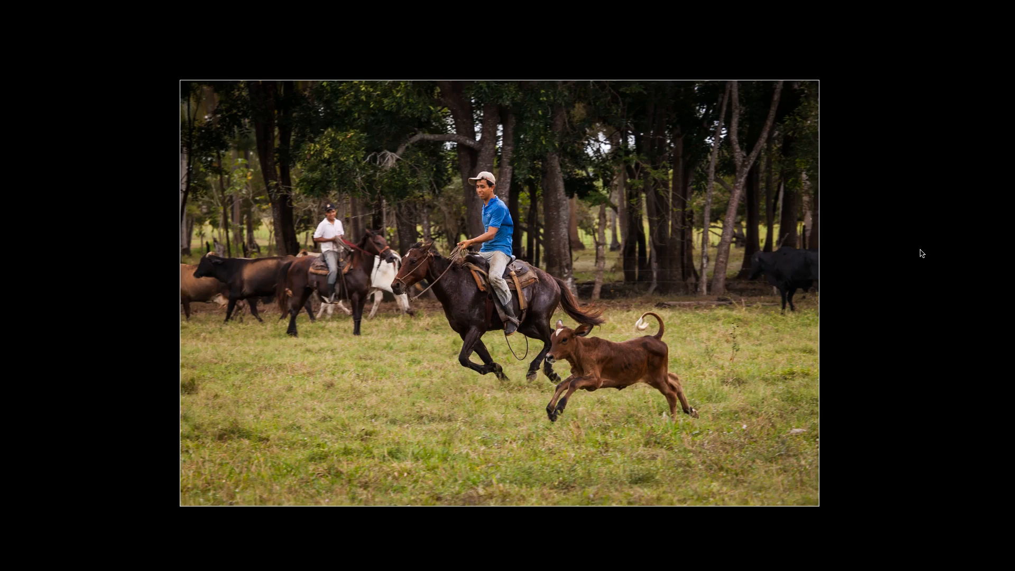
pyautogui.press('l')
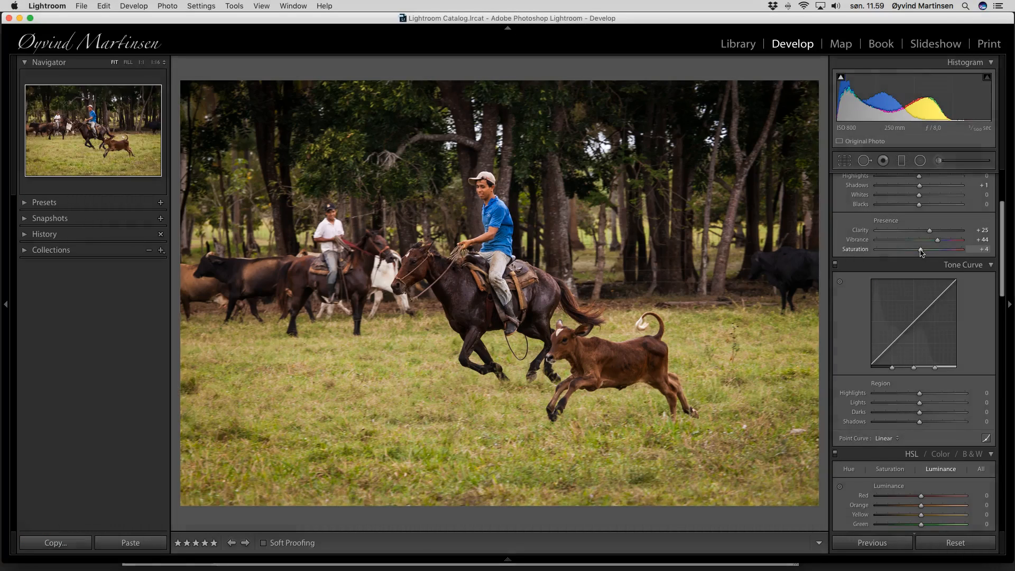
pyautogui.press('Right')
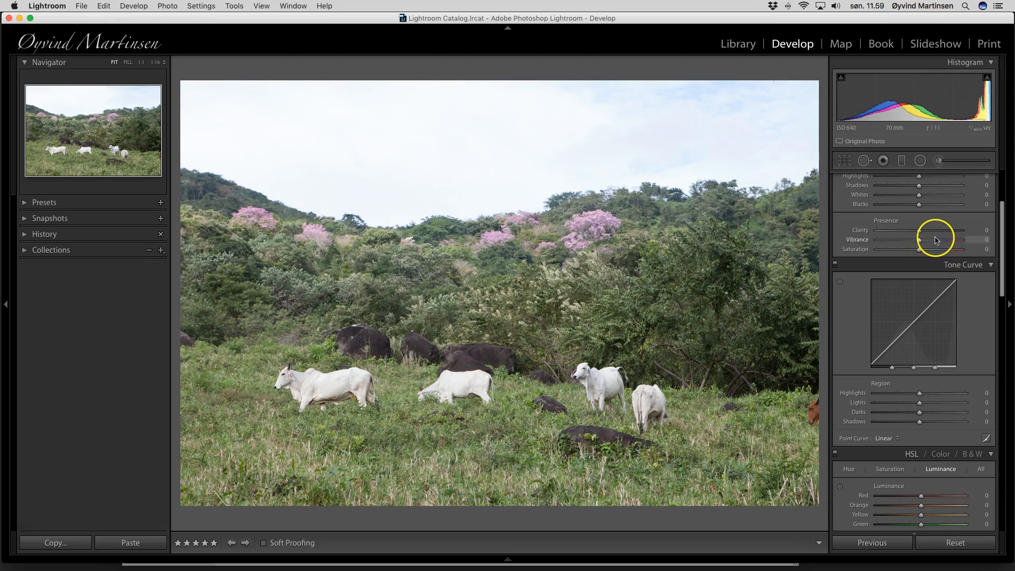
# Set the cattle photo's Temp to 5 369, Exposure -0.15 and Clarity +25, and start cropping
pyautogui.scroll(4, 936, 240)
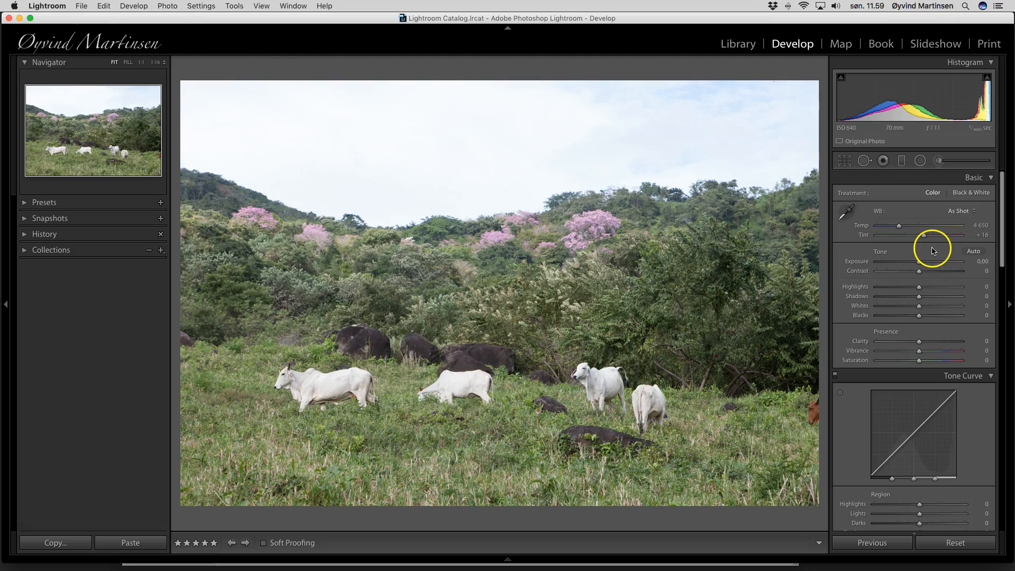
pyautogui.click(897, 227)
pyautogui.moveTo(898, 227); pyautogui.dragTo(904, 227)
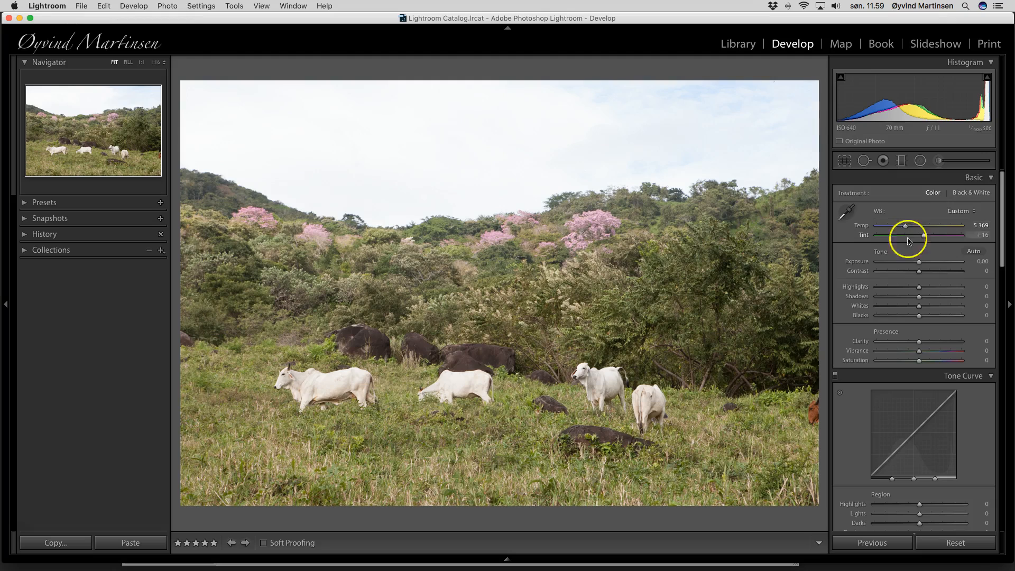
pyautogui.click(920, 261)
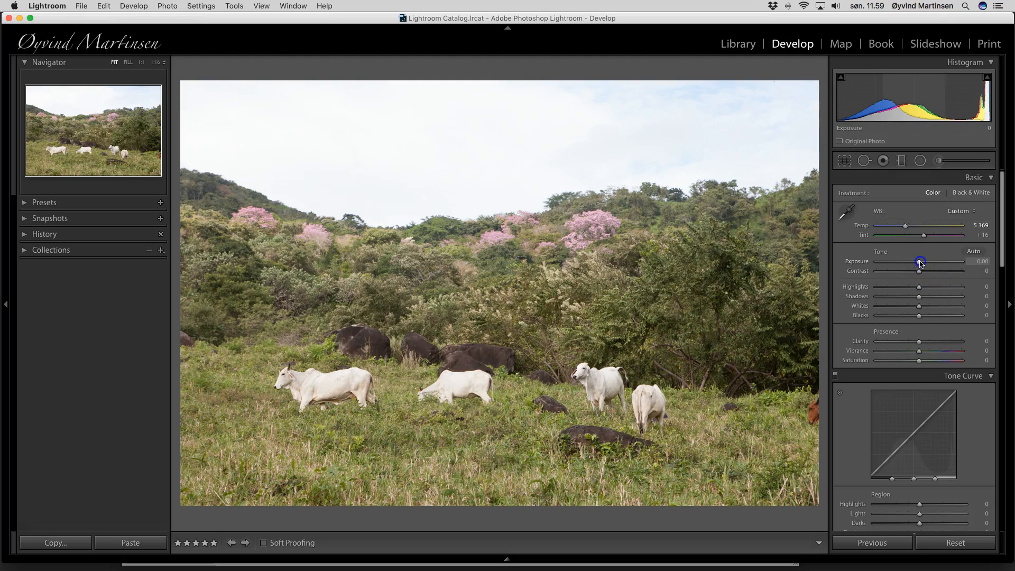
pyautogui.moveTo(920, 263); pyautogui.dragTo(929, 273)
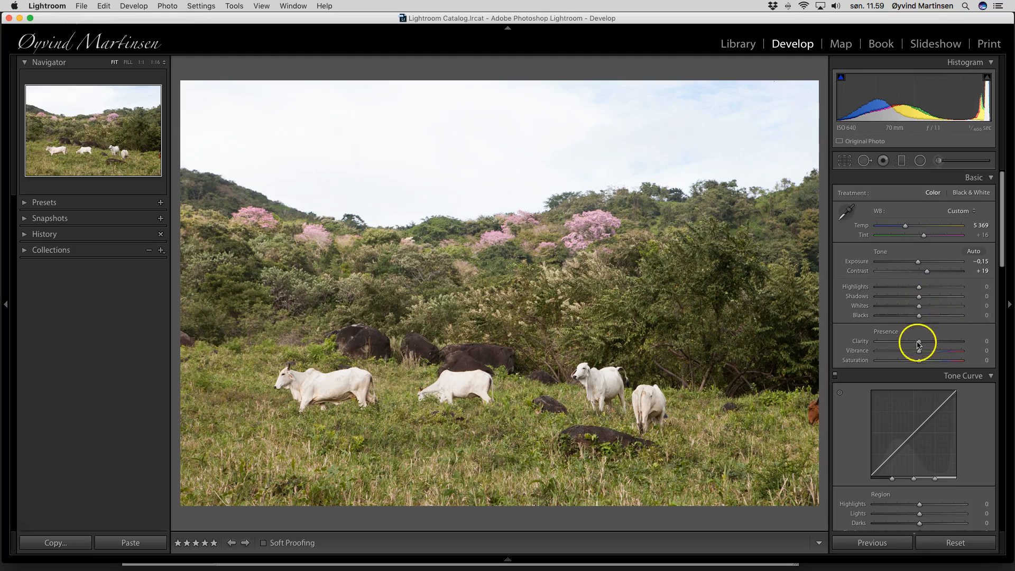
pyautogui.moveTo(919, 342); pyautogui.dragTo(923, 363)
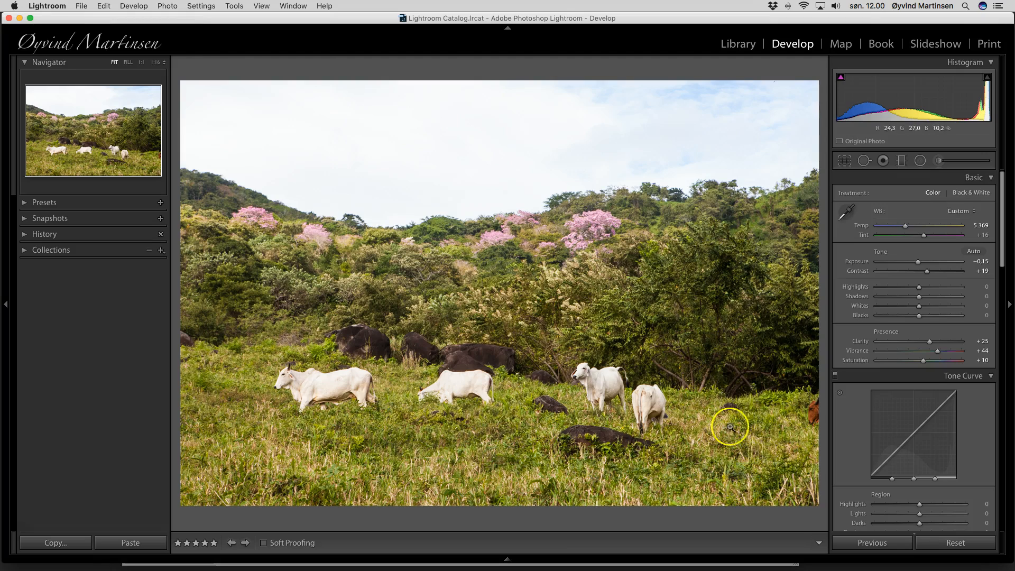
pyautogui.click(844, 161)
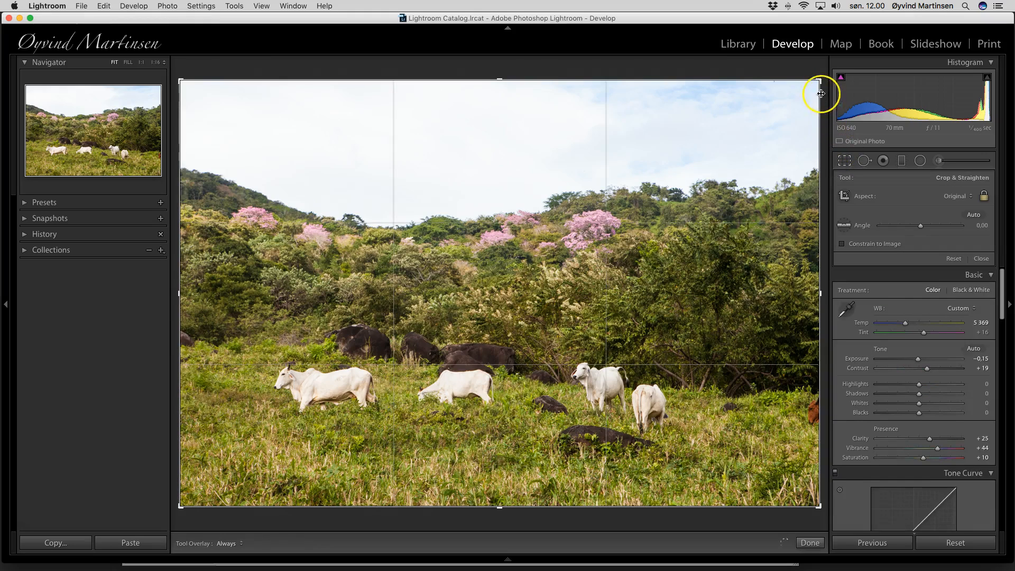
# Tighten the cattle photo's crop from the top-right corner, keeping the original aspect ratio
pyautogui.moveTo(819, 81); pyautogui.dragTo(787, 97)
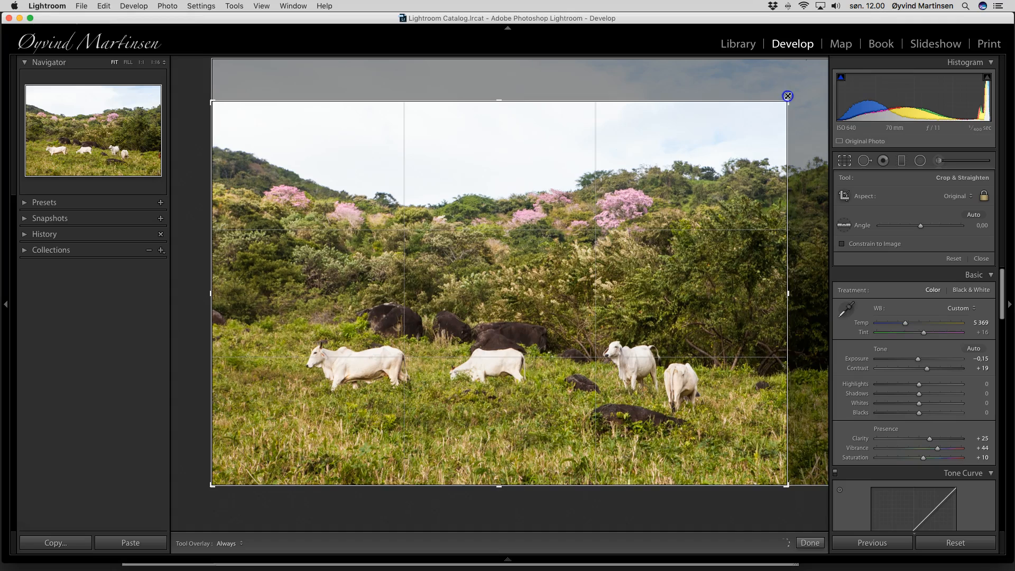
pyautogui.click(981, 258)
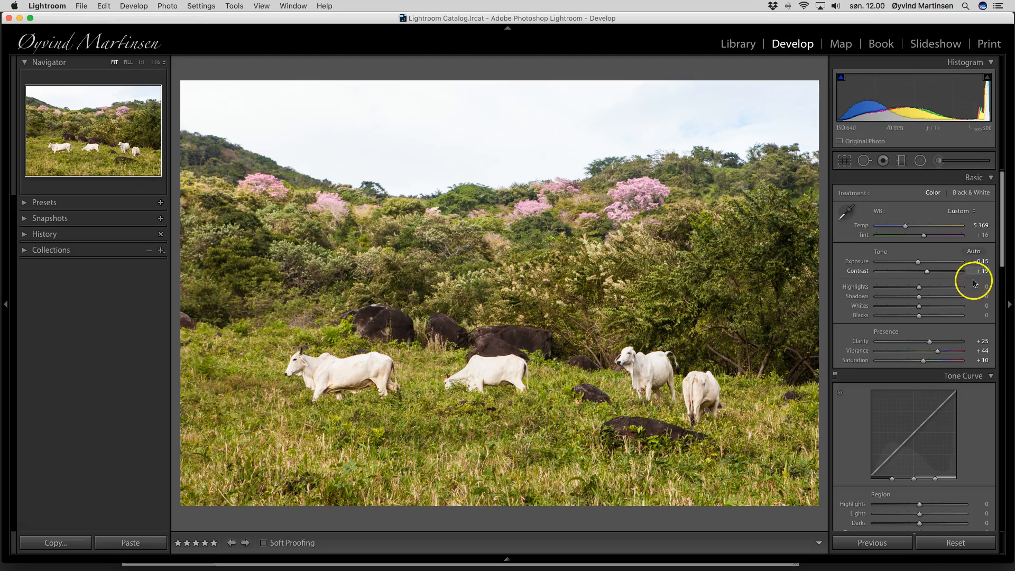
# Sharpen the cattle photo to Amount 58 with Masking 39
pyautogui.scroll(-4, 971, 285)
pyautogui.scroll(-20, 960, 295)
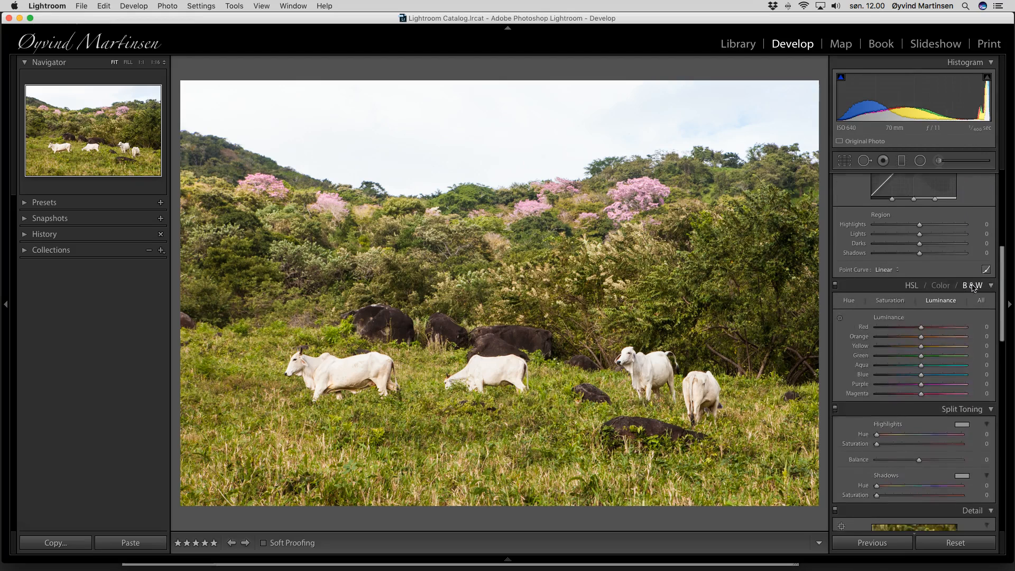
pyautogui.moveTo(891, 366); pyautogui.dragTo(909, 395)
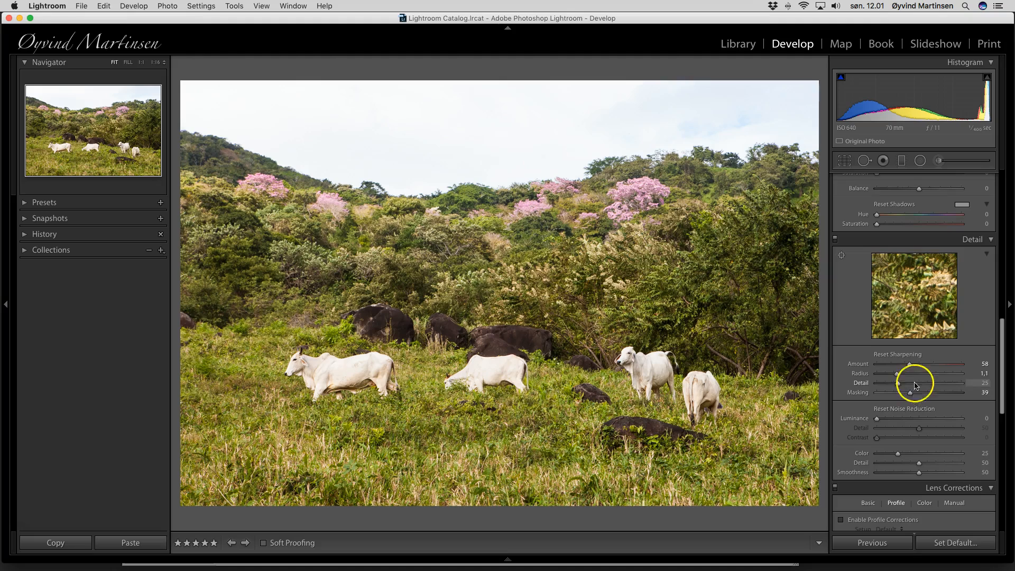
pyautogui.scroll(-1, 943, 399)
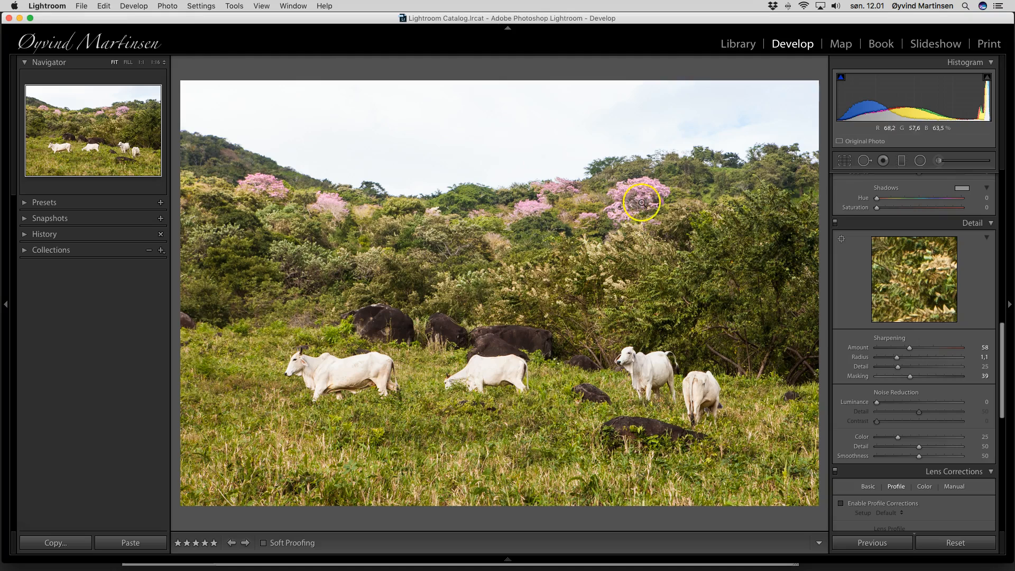
# Add a graduated filter over the sky down to the horizon with Exposure -0.80
pyautogui.click(903, 161)
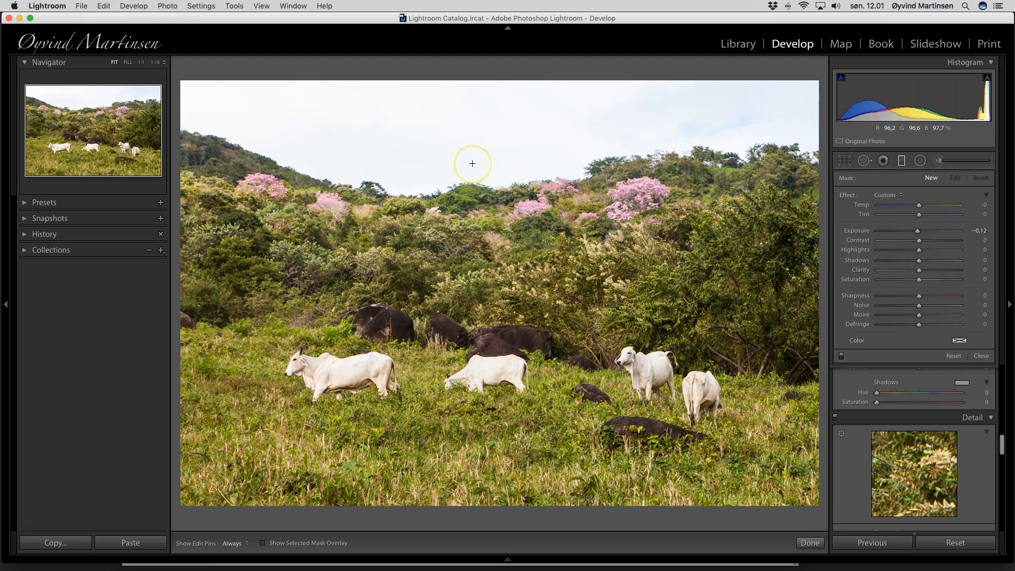
pyautogui.moveTo(472, 163); pyautogui.dragTo(472, 193)
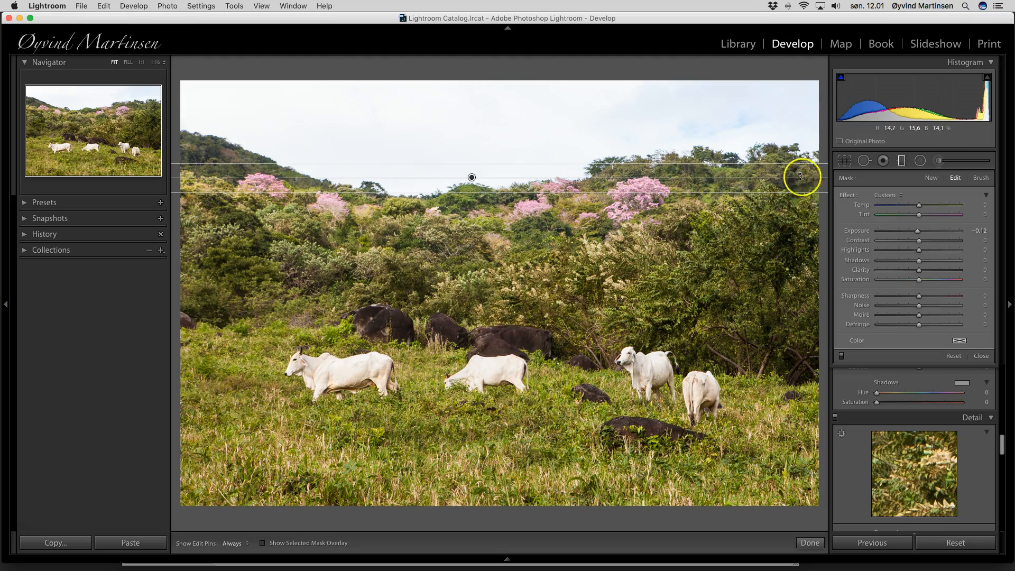
pyautogui.moveTo(919, 231)
pyautogui.mouseDown()
pyautogui.moveTo(876, 231)
pyautogui.moveTo(913, 232)
pyautogui.mouseUp()
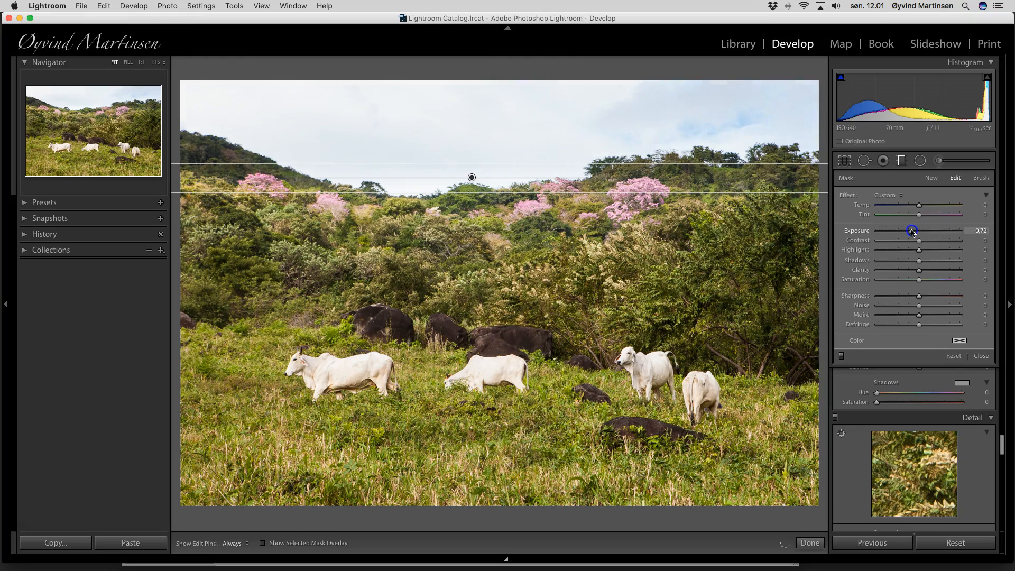
pyautogui.moveTo(912, 232); pyautogui.dragTo(911, 232)
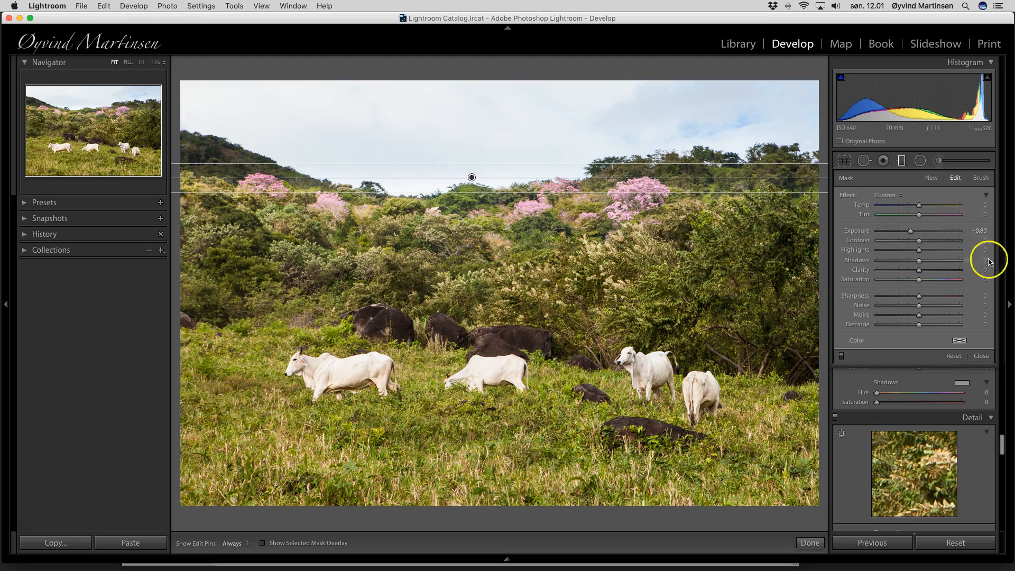
pyautogui.click(982, 357)
pyautogui.scroll(-5, 984, 353)
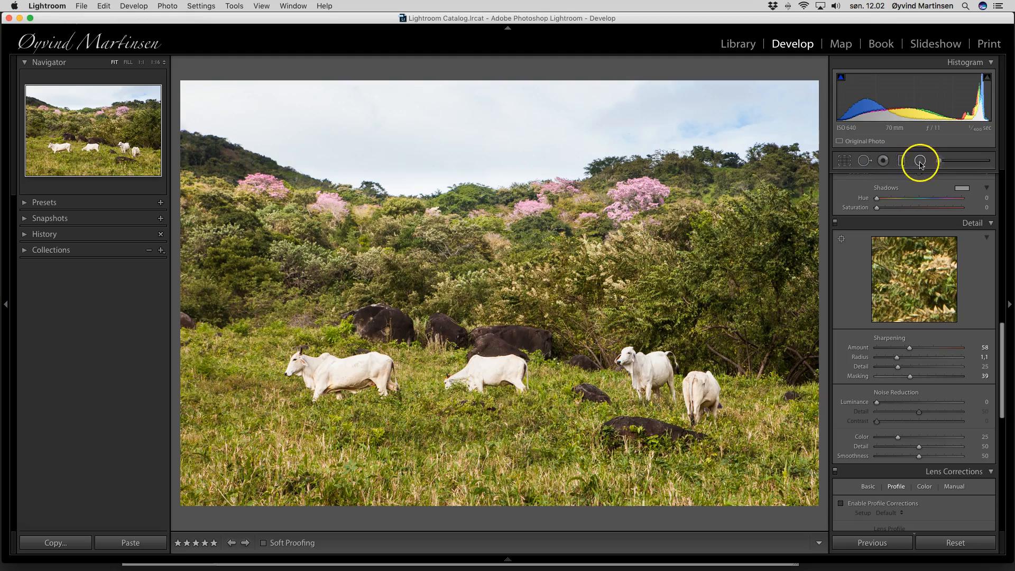
# Brush over the lower foreground grass and lower its exposure to about -0.18
pyautogui.click(940, 162)
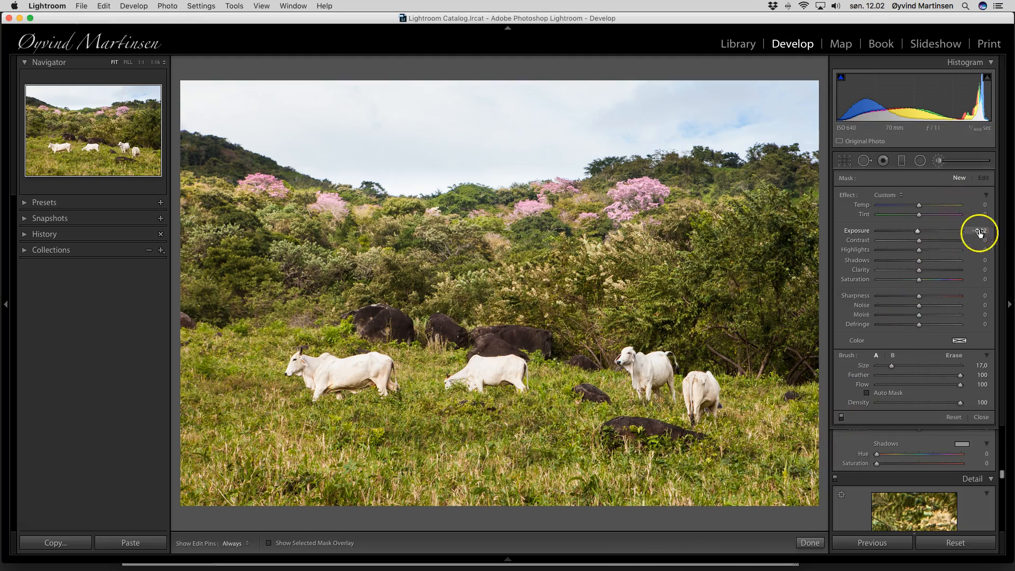
pyautogui.moveTo(794, 479)
pyautogui.mouseDown()
pyautogui.moveTo(654, 477)
pyautogui.moveTo(574, 462)
pyautogui.moveTo(534, 490)
pyautogui.moveTo(349, 476)
pyautogui.moveTo(324, 485)
pyautogui.mouseUp()
pyautogui.moveTo(247, 485)
pyautogui.mouseDown()
pyautogui.moveTo(270, 473)
pyautogui.moveTo(381, 488)
pyautogui.moveTo(571, 489)
pyautogui.mouseUp()
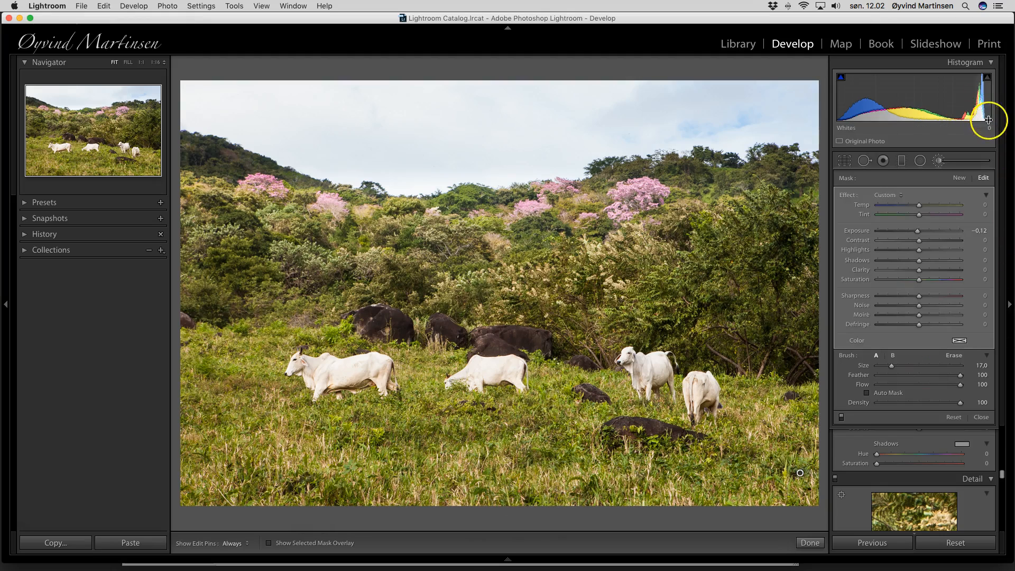
pyautogui.click(918, 232)
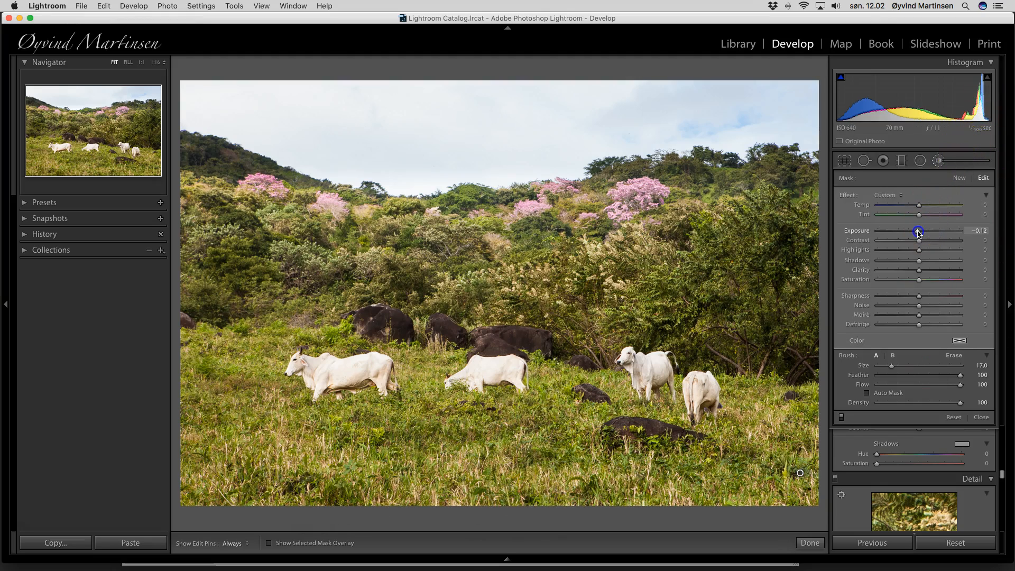
pyautogui.moveTo(919, 232); pyautogui.dragTo(917, 232)
pyautogui.click(982, 417)
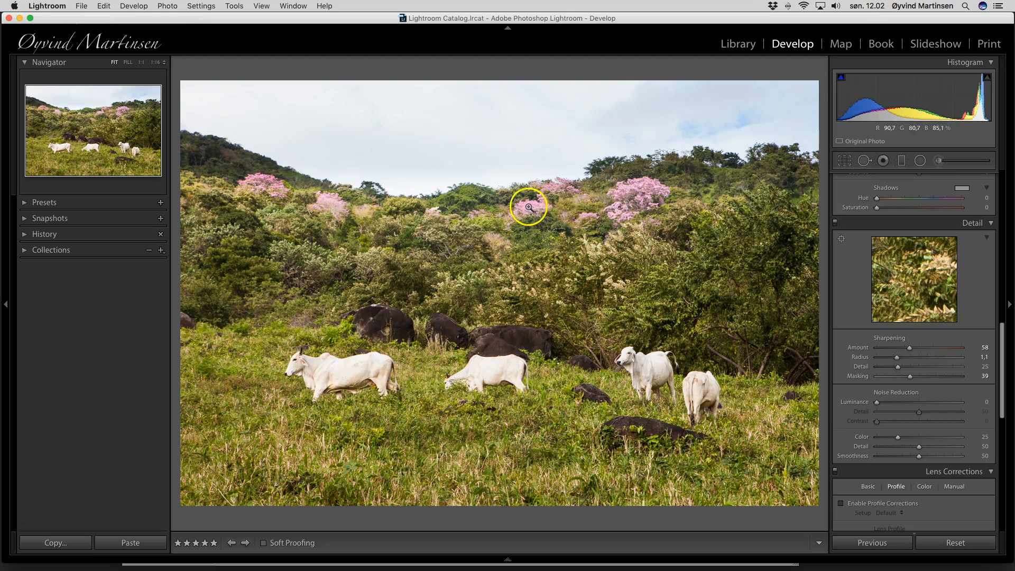
# Darken Purple luminance and raise Purple and Magenta saturation to +15
pyautogui.scroll(8, 907, 289)
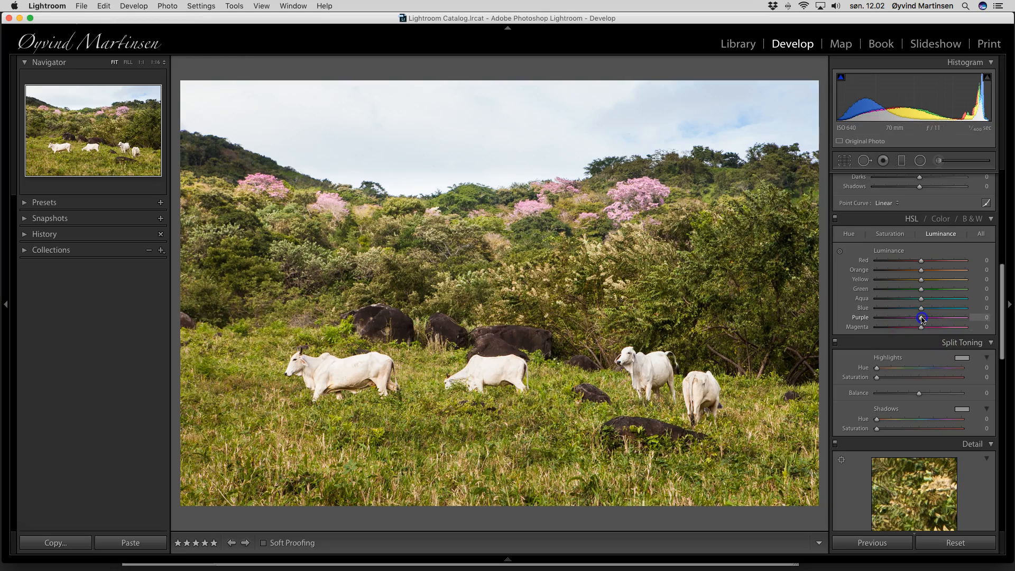
pyautogui.moveTo(920, 319); pyautogui.dragTo(910, 325)
pyautogui.click(888, 233)
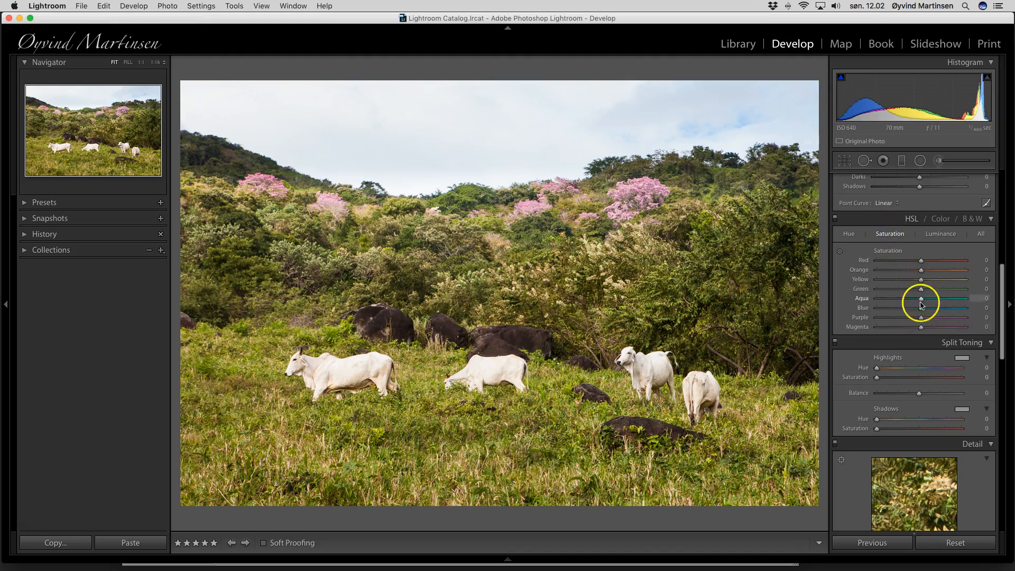
pyautogui.moveTo(920, 318); pyautogui.dragTo(926, 329)
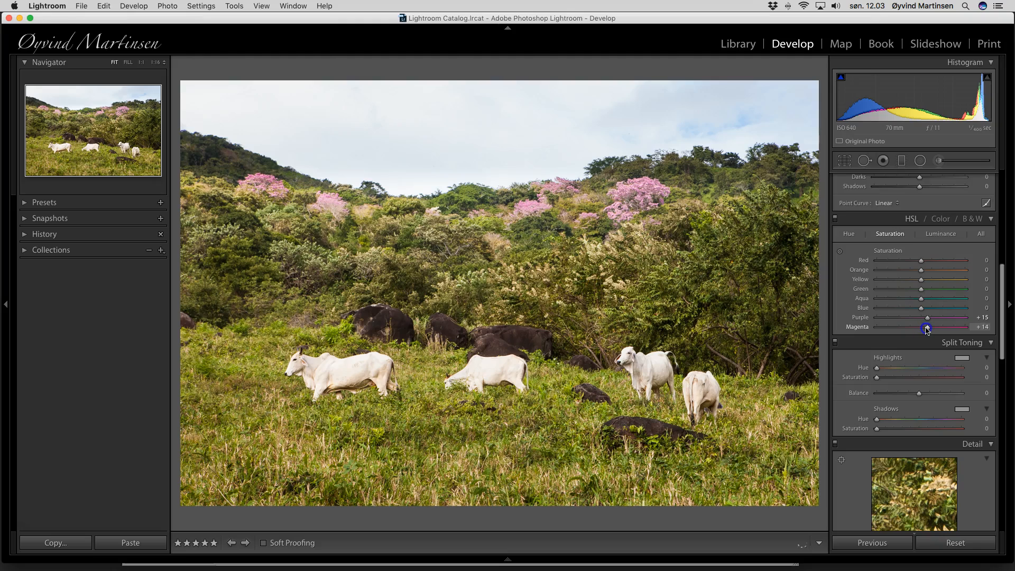
pyautogui.click(940, 235)
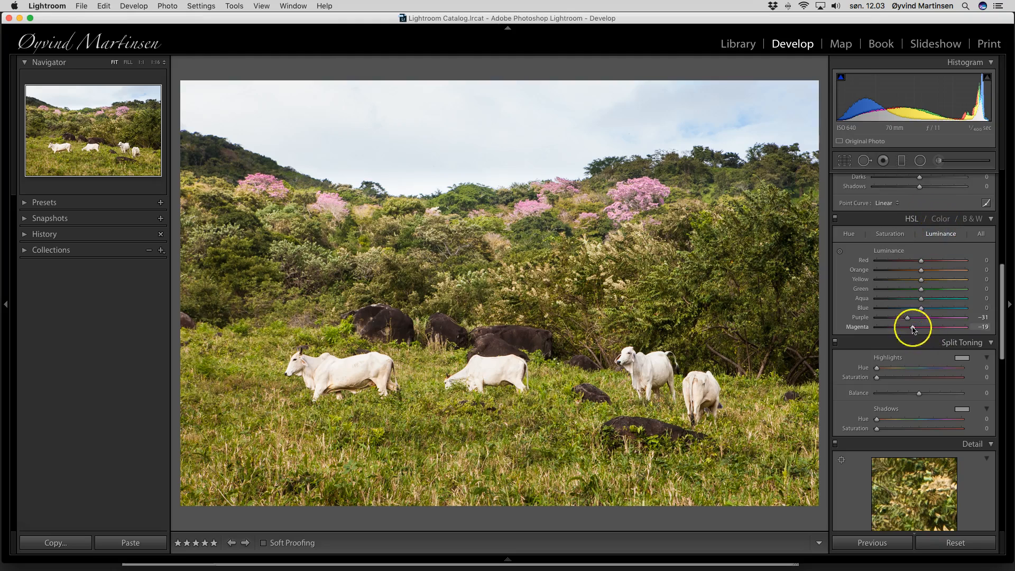
pyautogui.moveTo(908, 319)
pyautogui.mouseDown()
pyautogui.moveTo(883, 321)
pyautogui.moveTo(897, 320)
pyautogui.mouseUp()
# Raise Green saturation slightly in the HSL Saturation sliders
pyautogui.click(890, 233)
pyautogui.click(920, 290)
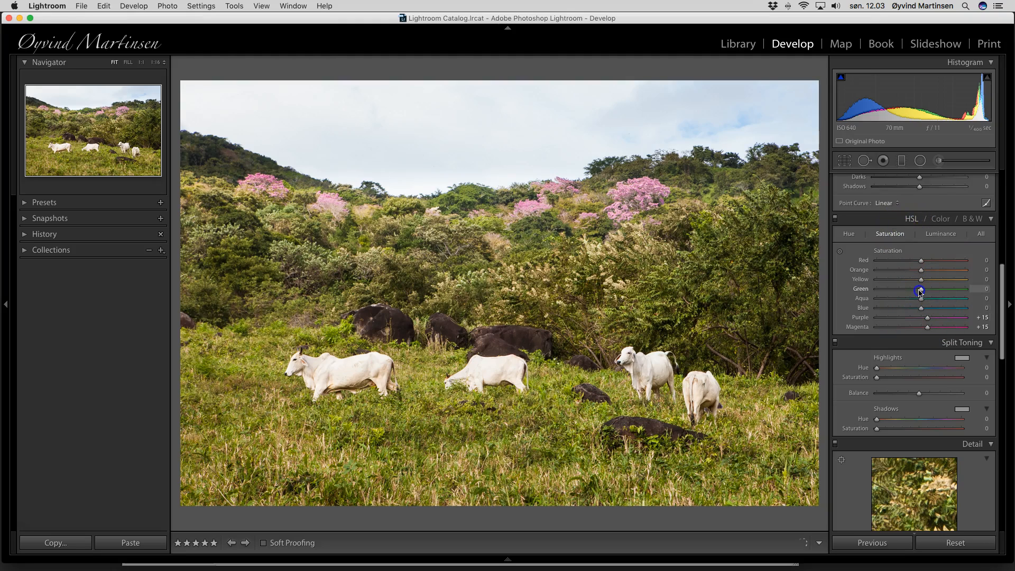
pyautogui.moveTo(920, 290); pyautogui.dragTo(923, 292)
pyautogui.moveTo(923, 292)
pyautogui.mouseDown()
pyautogui.moveTo(982, 294)
pyautogui.moveTo(828, 286)
pyautogui.moveTo(920, 290)
pyautogui.mouseUp()
# Lower the cattle photo's Basic Exposure to -0.20, previewing it in Lights Out before and after
pyautogui.press('l')
pyautogui.press('l')
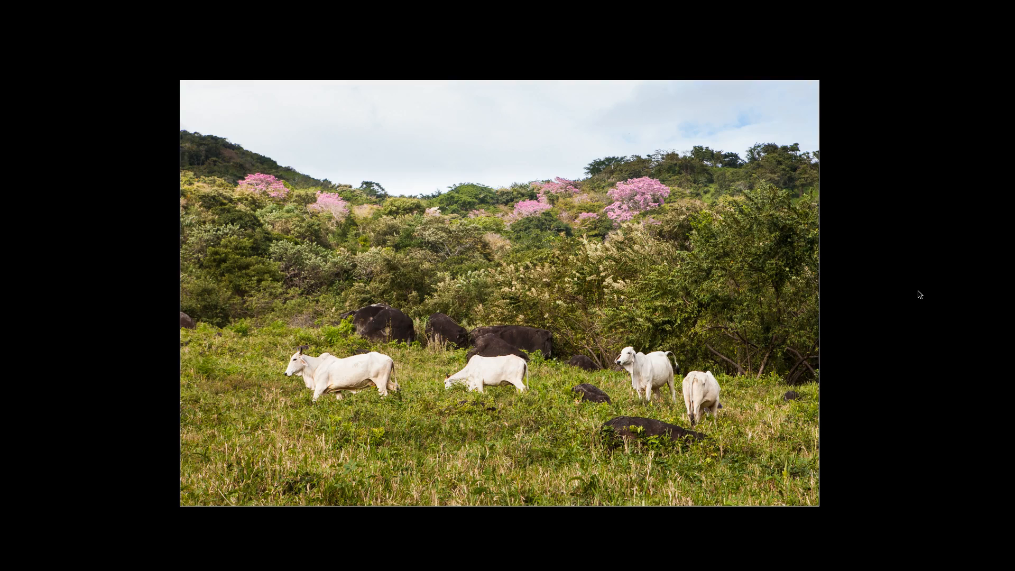
pyautogui.press('l')
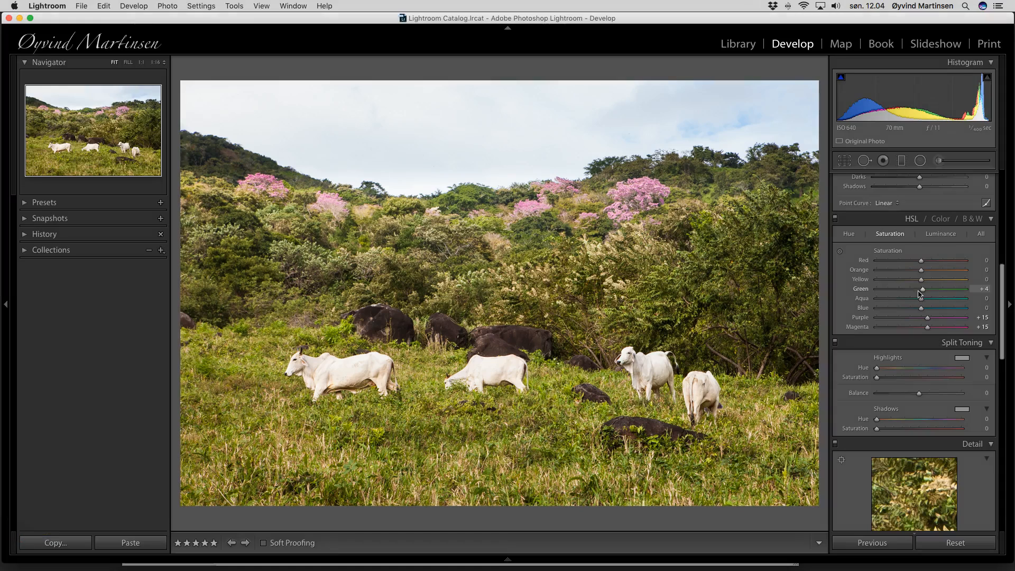
pyautogui.scroll(10, 918, 236)
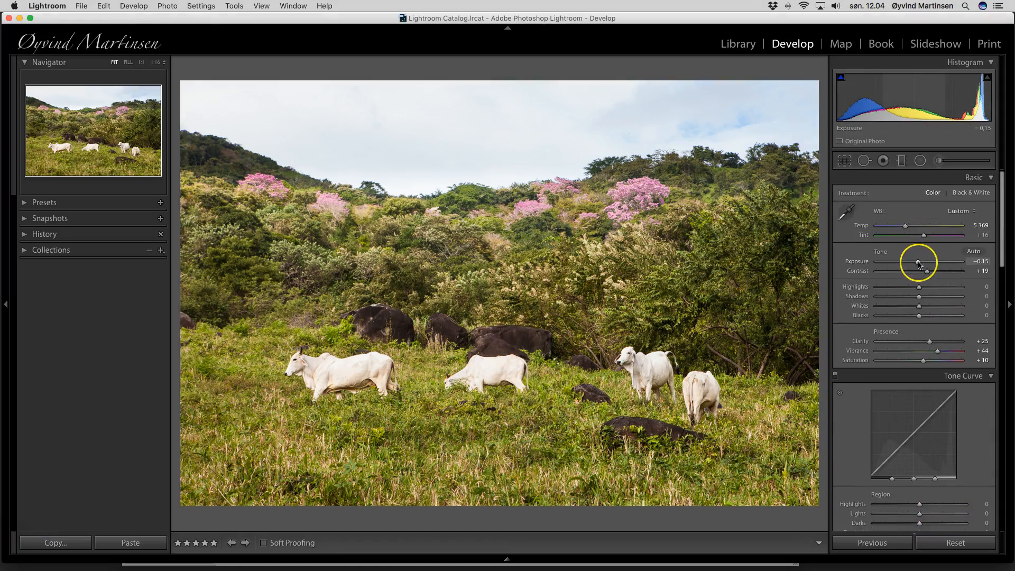
pyautogui.moveTo(919, 263); pyautogui.dragTo(917, 262)
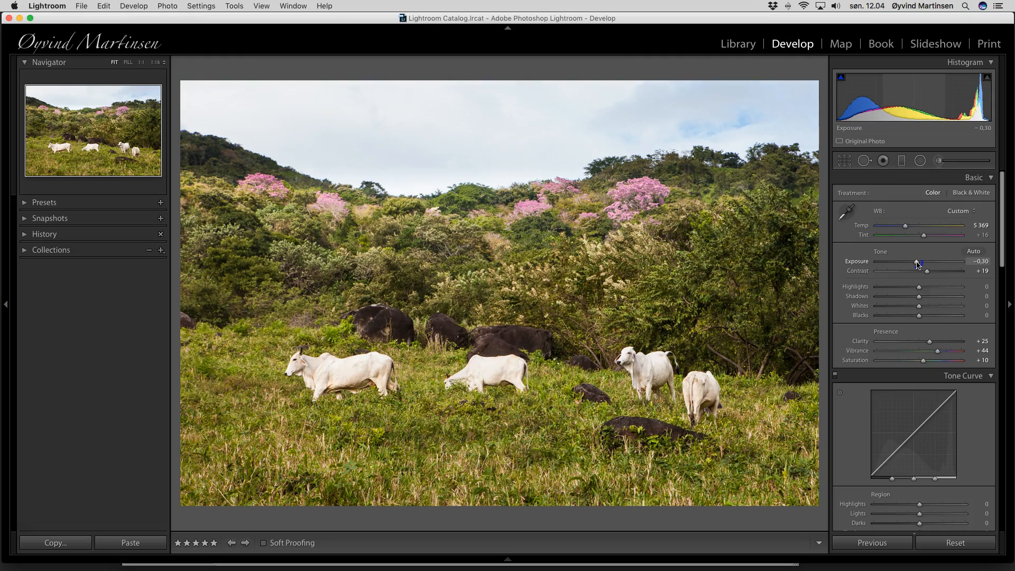
pyautogui.moveTo(917, 263); pyautogui.dragTo(918, 263)
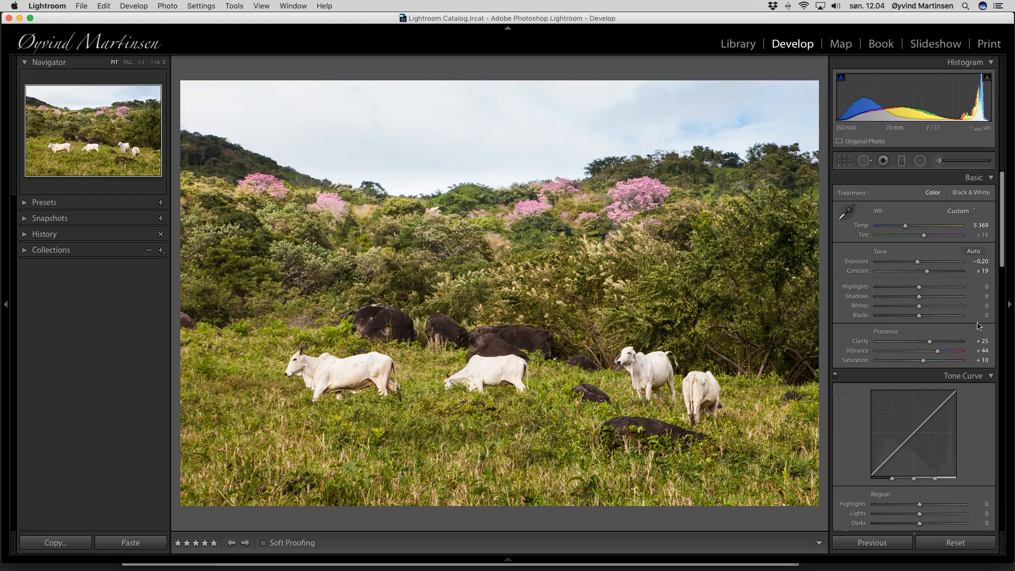
pyautogui.press('l')
pyautogui.press('l')
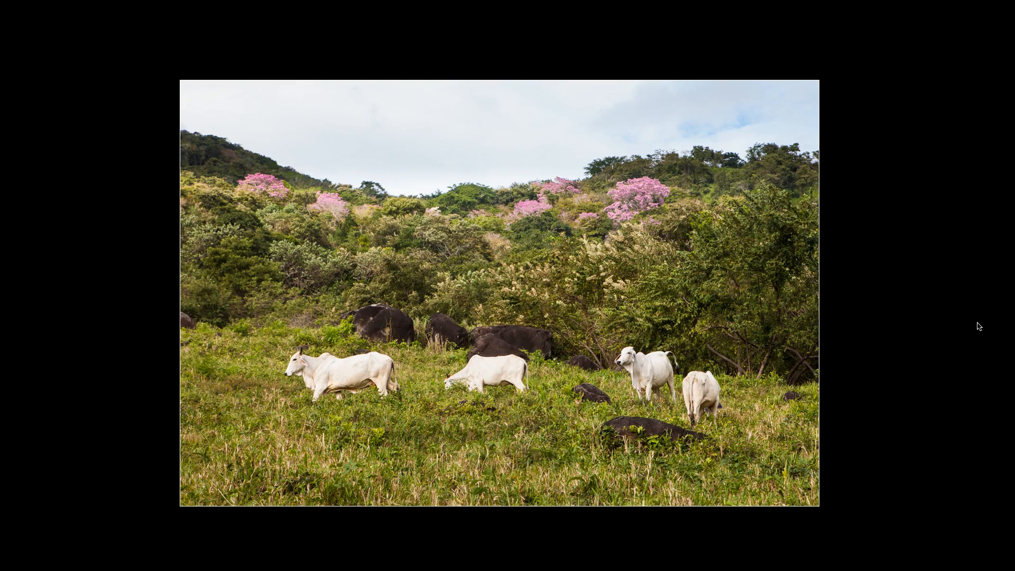
pyautogui.press('l')
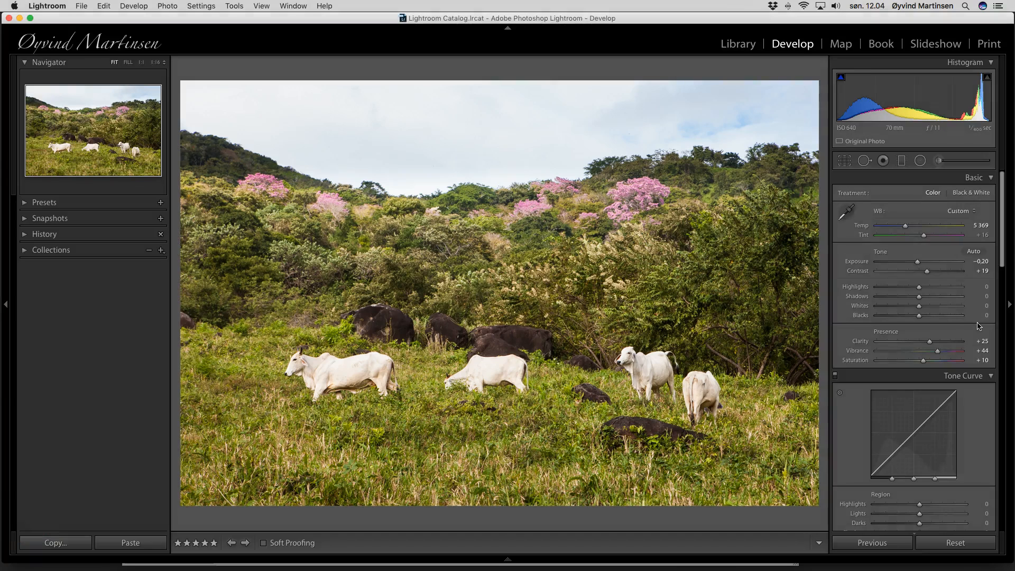